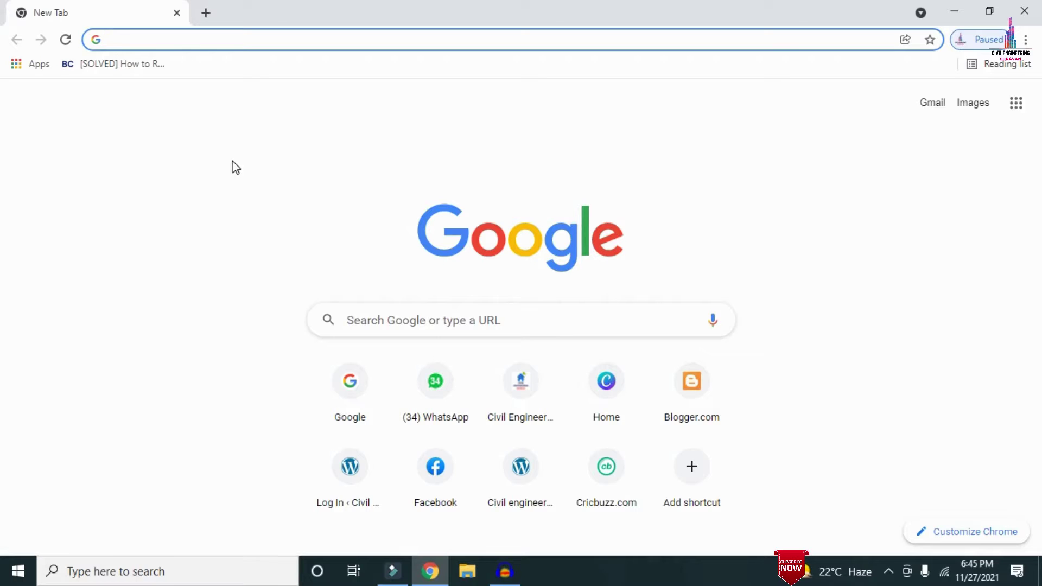
- Load civilbasics123.com in Chrome and scroll through its latest posts
type("http://civilbasics123.com/")
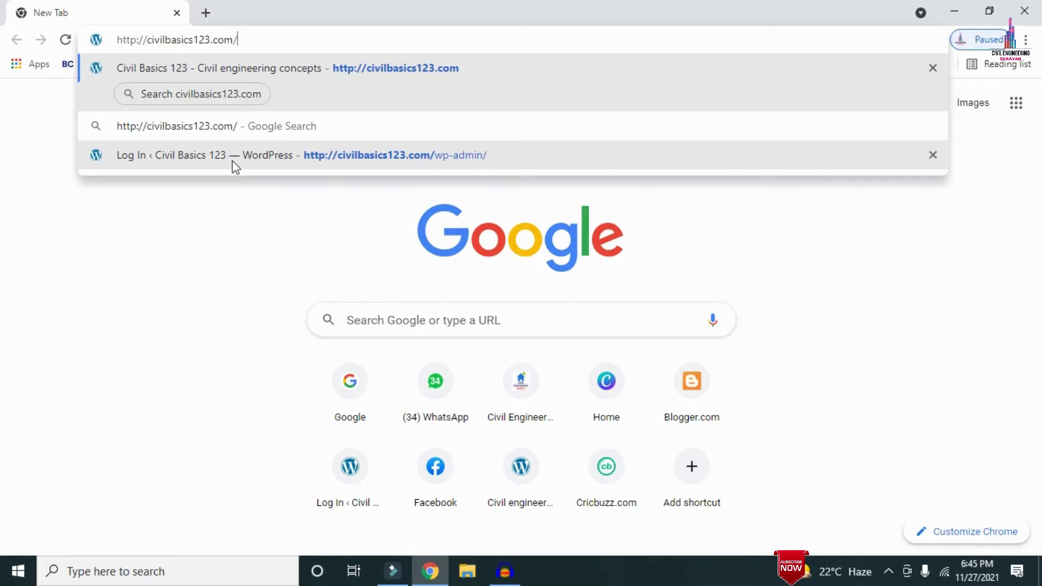
key("Return")
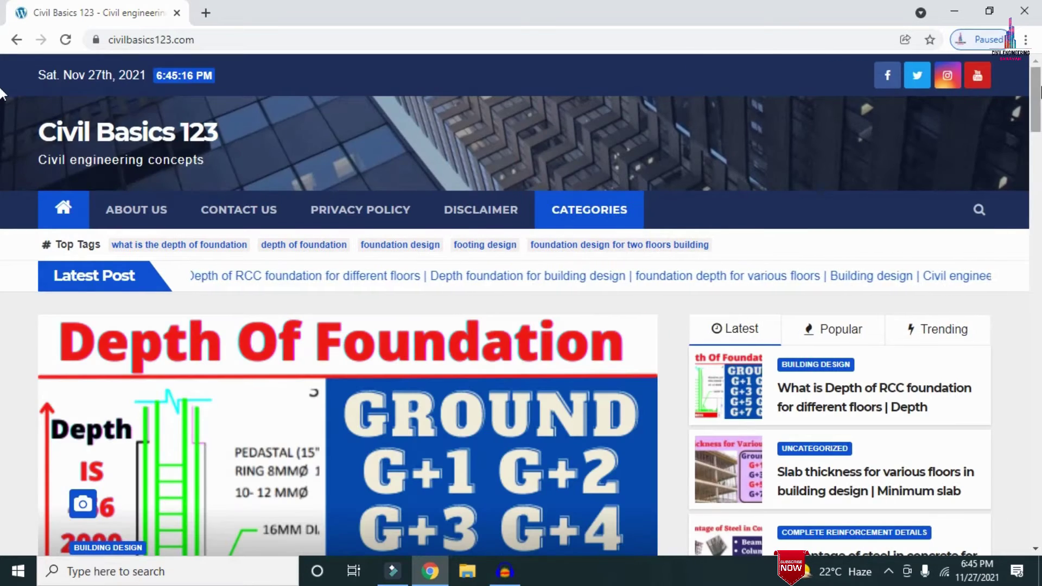
scroll(1, 94, "down", 4)
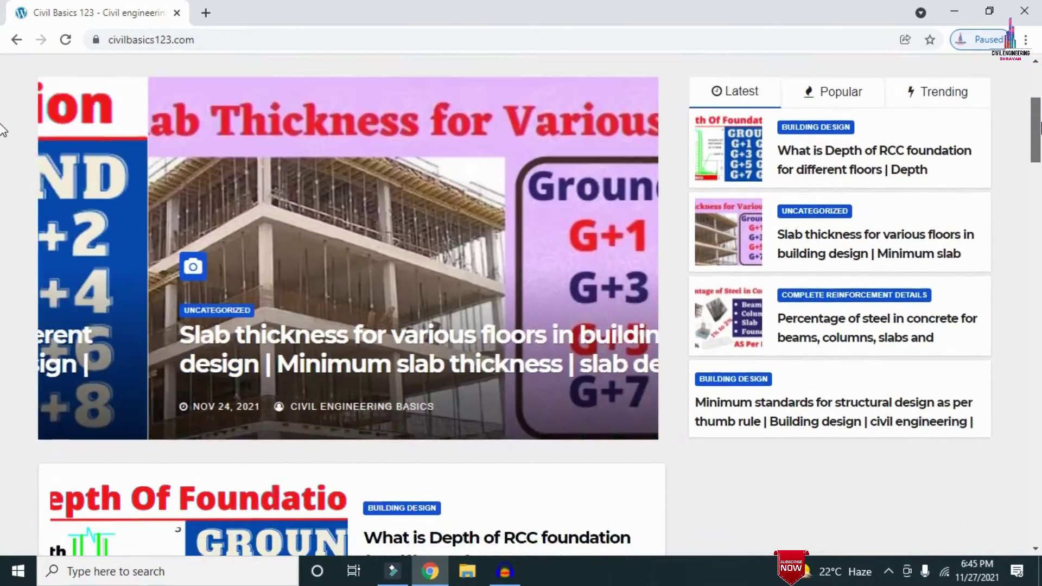
scroll(3, 130, "down", 6)
scroll(2, 173, "up", 10)
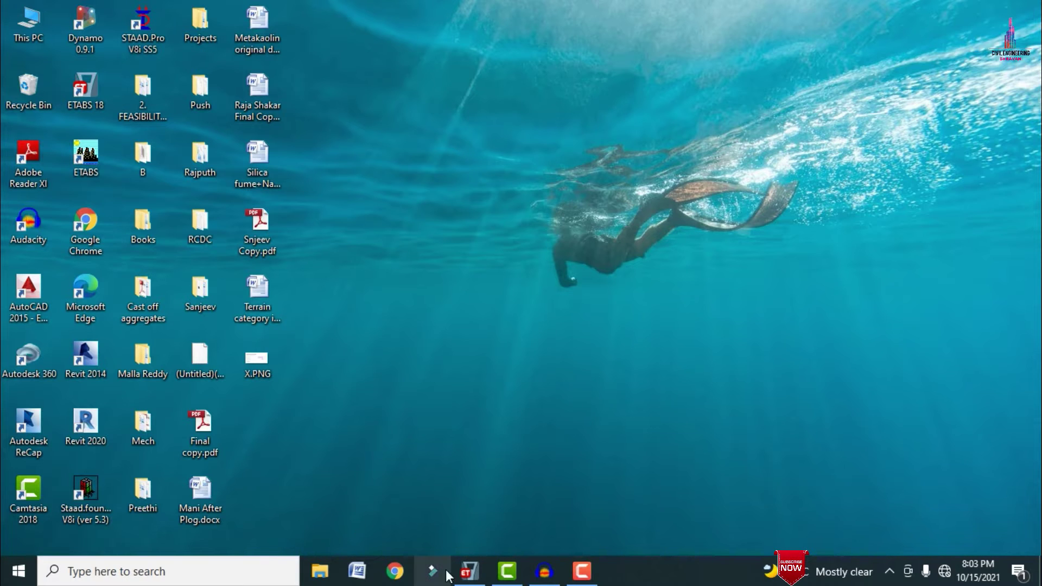
- Restore the ETABS window showing the Push model from the taskbar
left_click(469, 571)
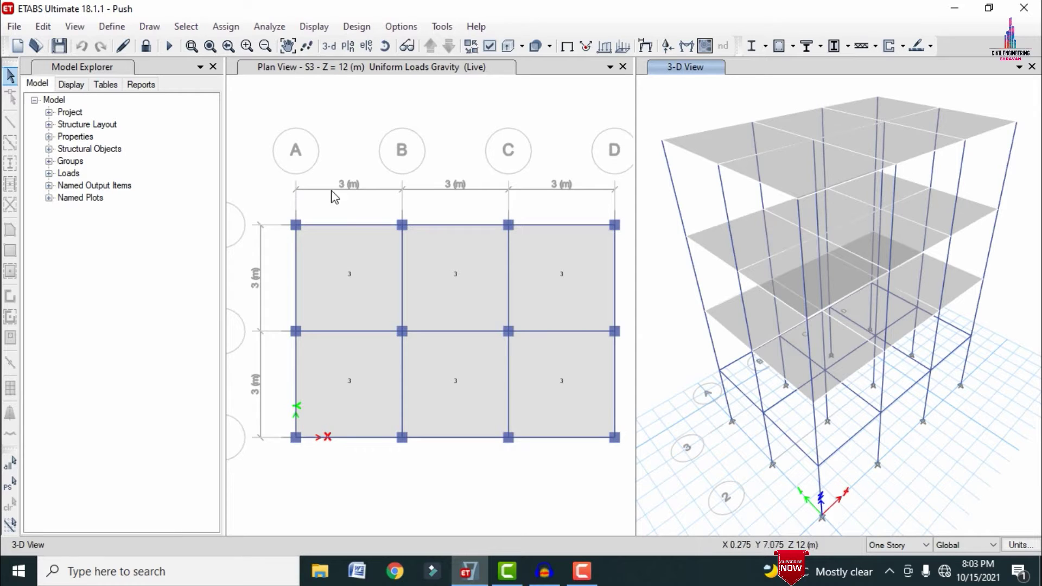
left_click(112, 26)
mouse_move(146, 78)
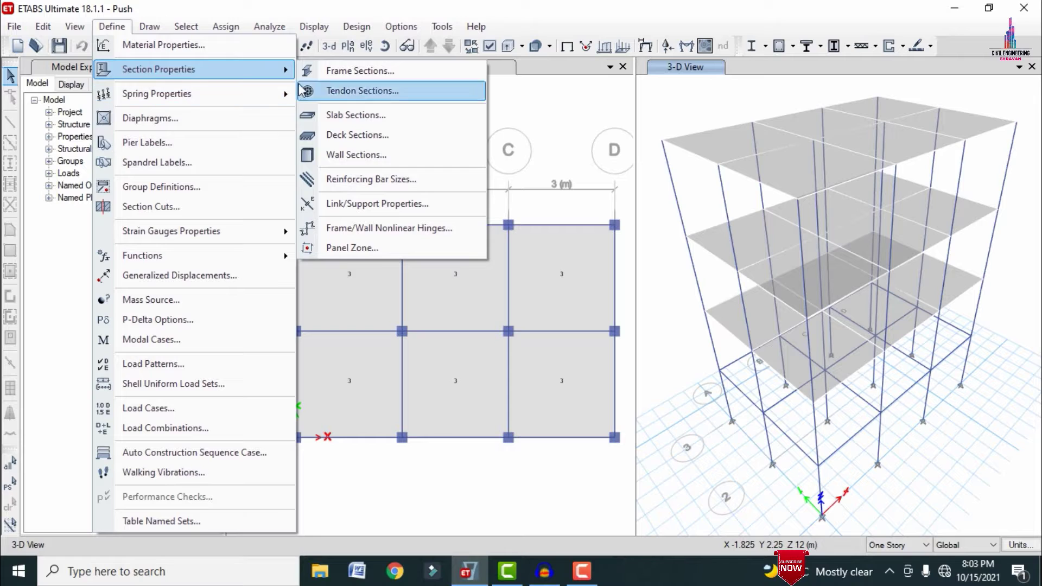
left_click(320, 70)
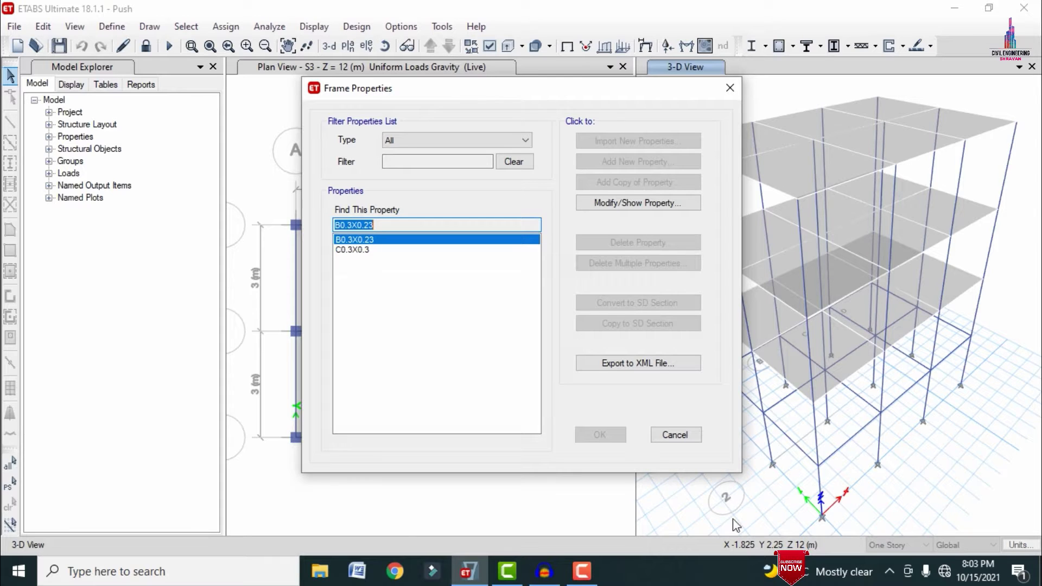
left_click(680, 436)
left_click(112, 26)
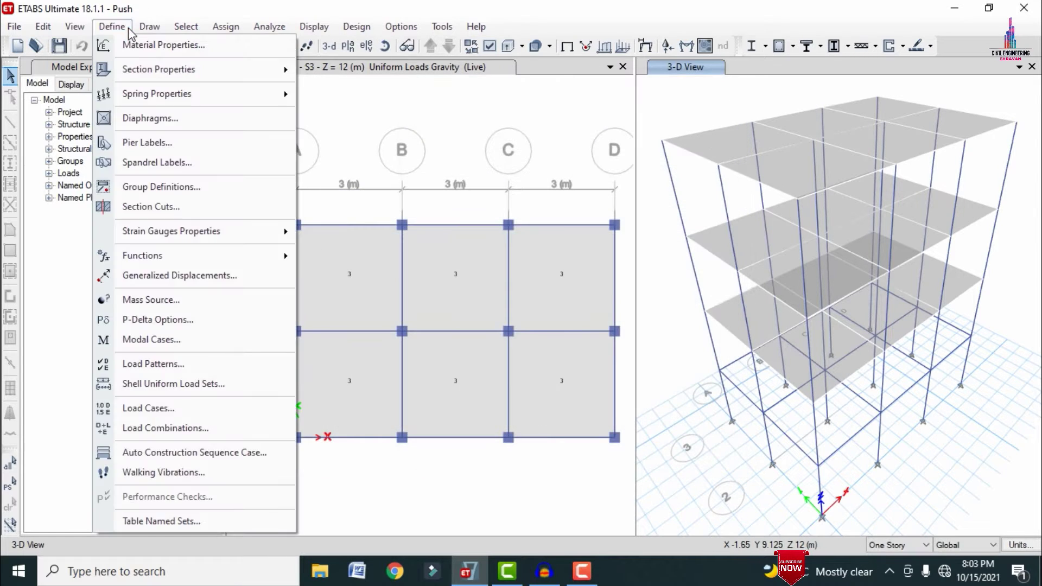
mouse_move(163, 67)
left_click(360, 112)
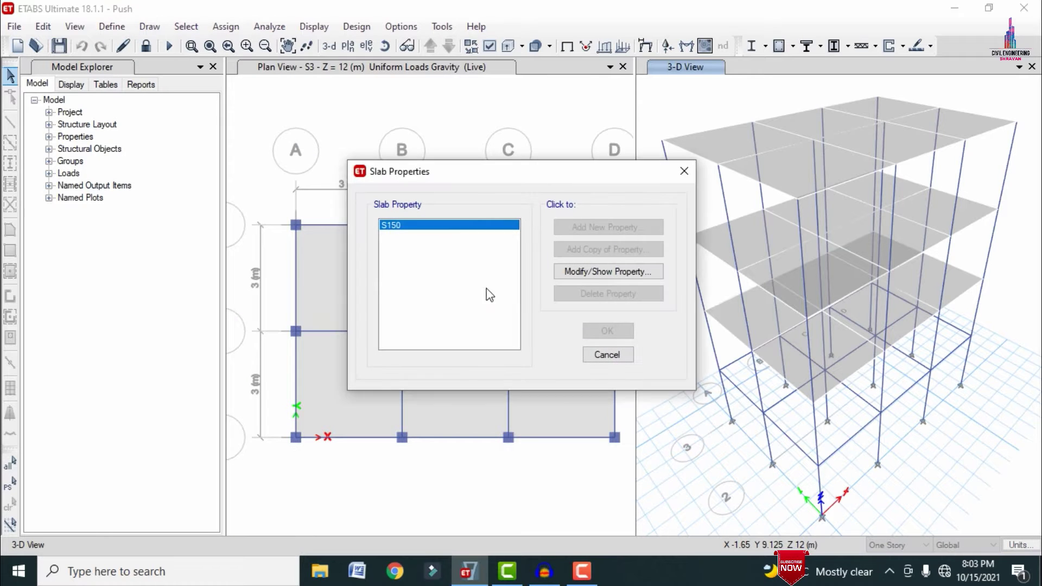
left_click(612, 355)
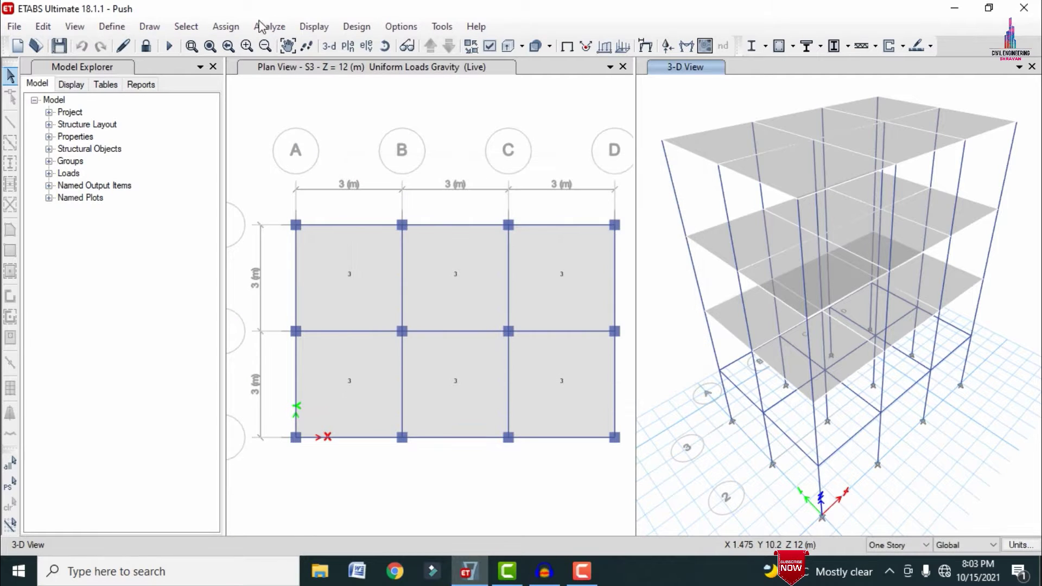
left_click(112, 26)
left_click(124, 40)
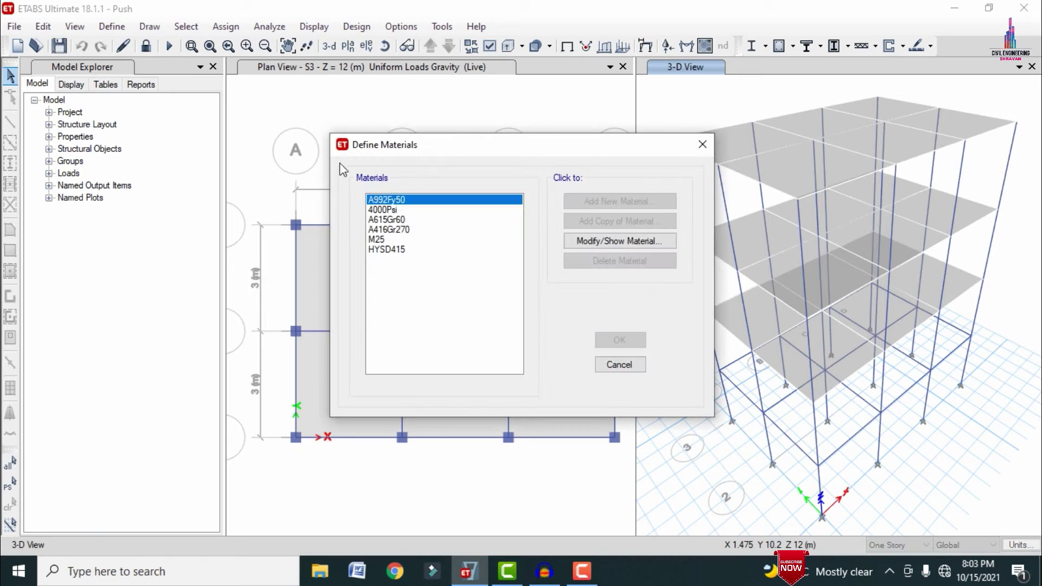
left_click(391, 239)
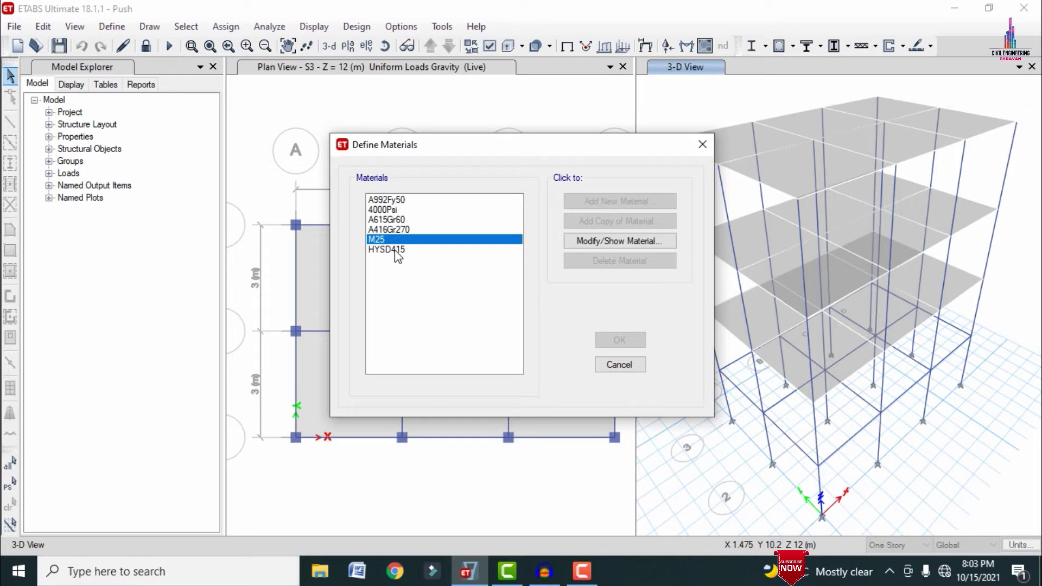
left_click(396, 251)
left_click(606, 364)
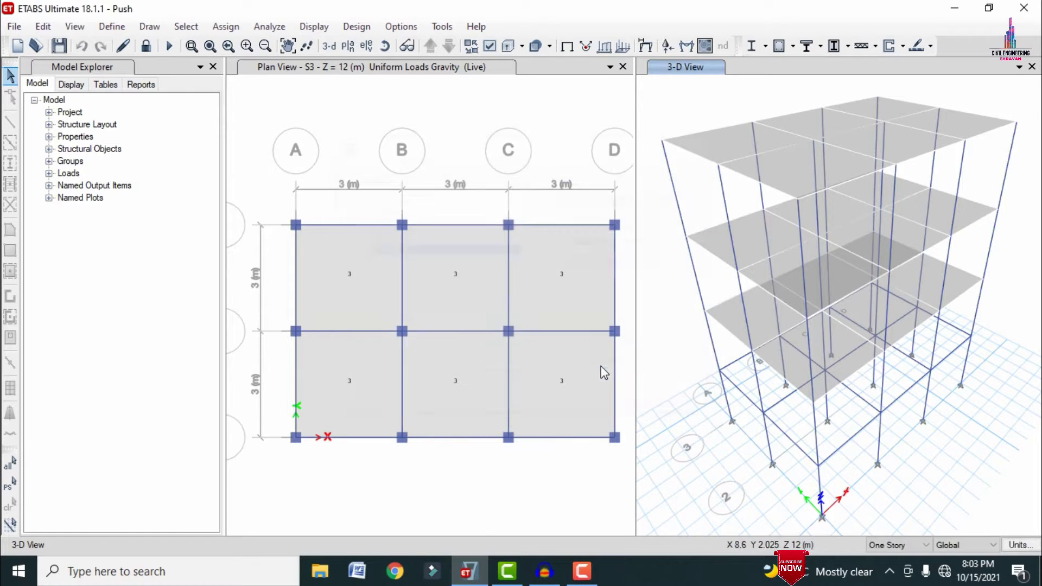
- Unlock the model, discarding results, and add a Push X load pattern of type Other
left_click(147, 48)
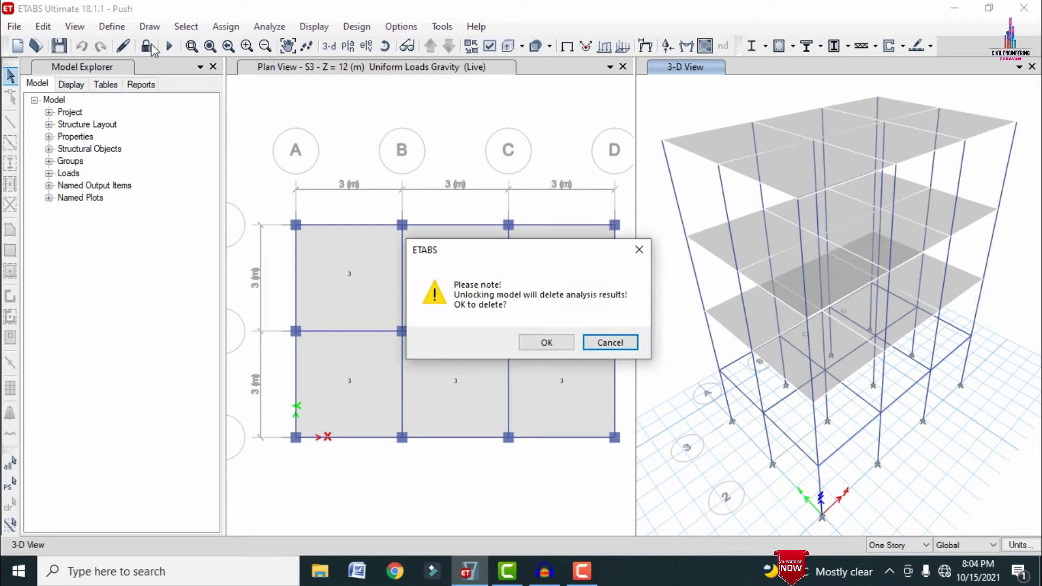
left_click(546, 343)
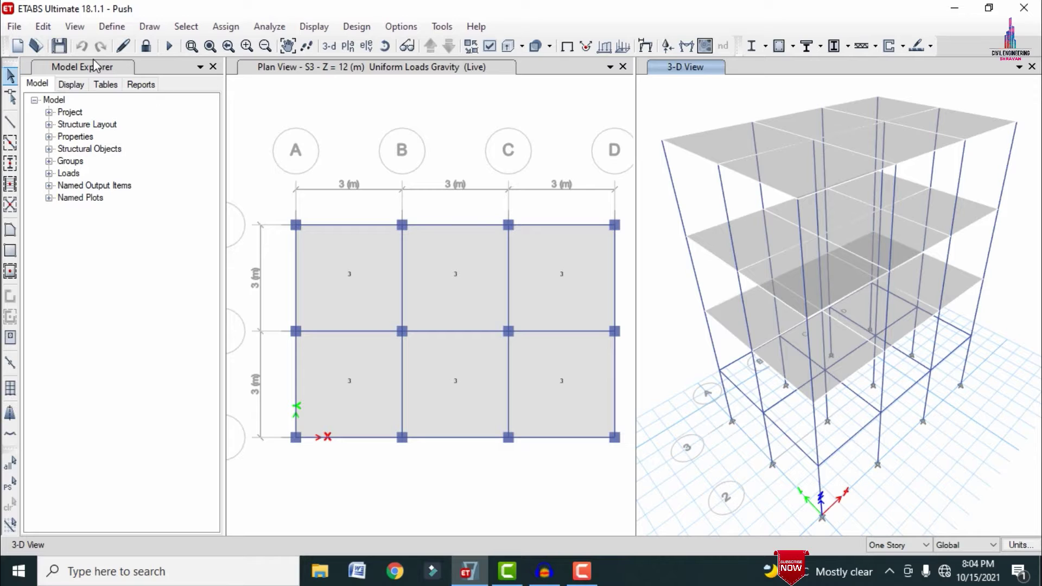
left_click(112, 26)
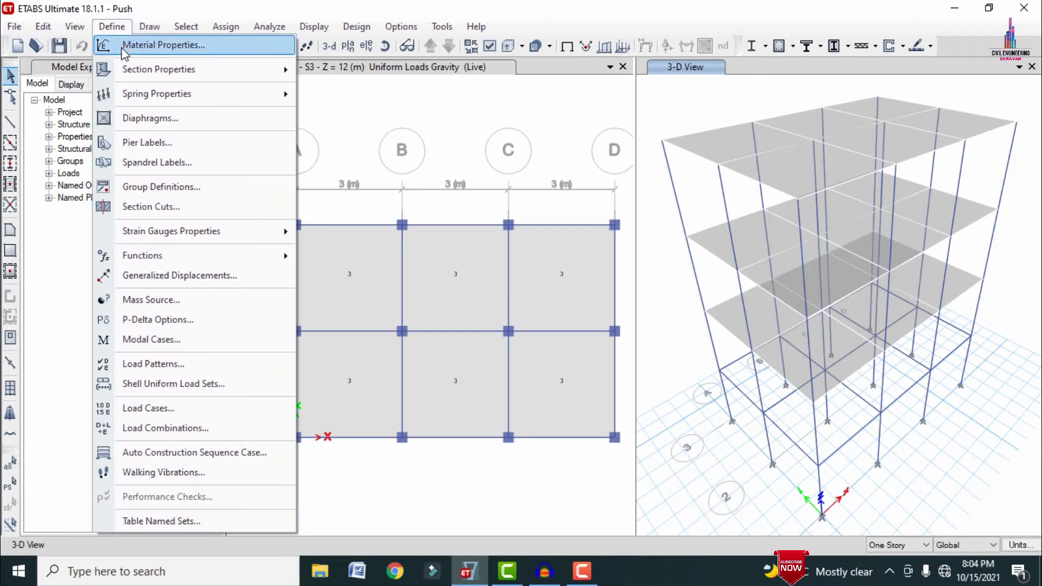
left_click(174, 359)
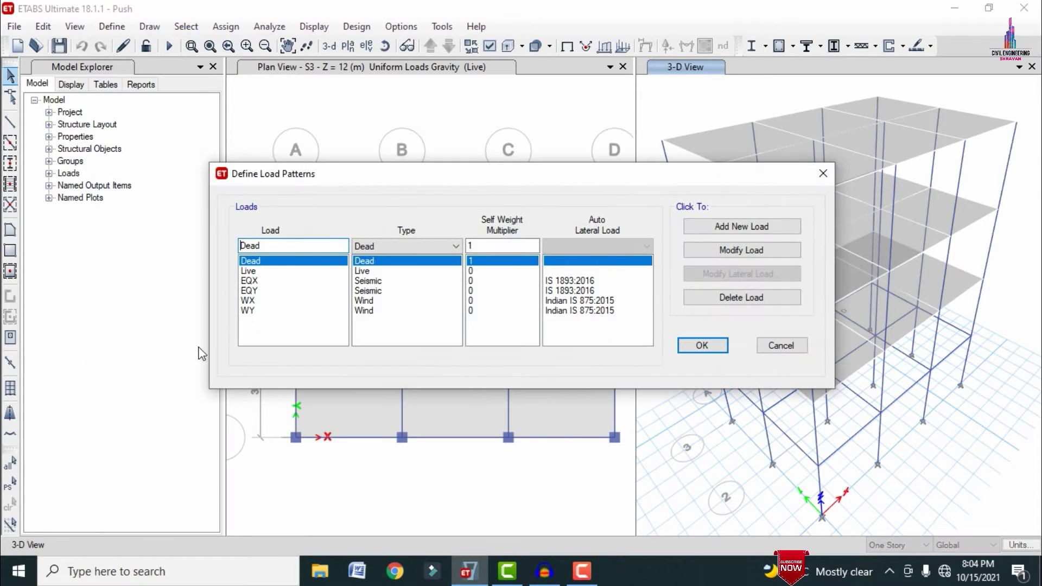
double_click(293, 246)
type("Push X")
left_click(373, 248)
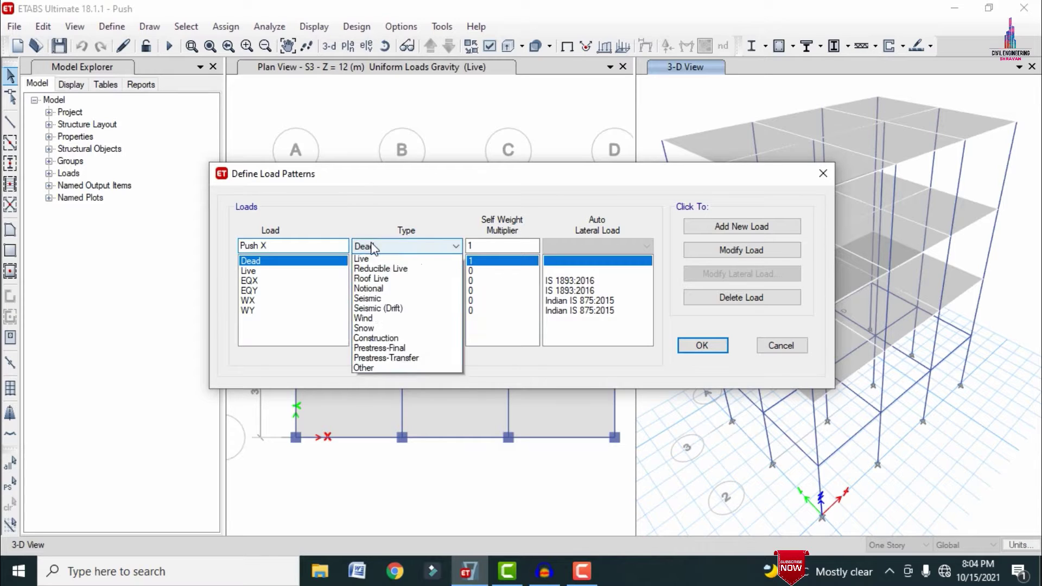
left_click(377, 390)
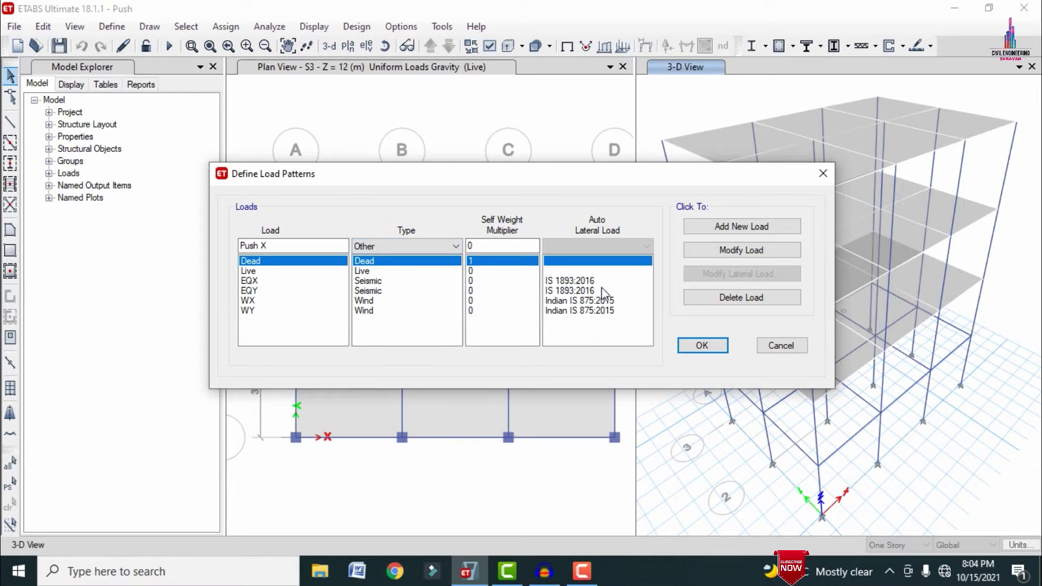
left_click(701, 230)
- Add a Push Y load pattern of type Other and confirm the load patterns
double_click(295, 244)
type("Y")
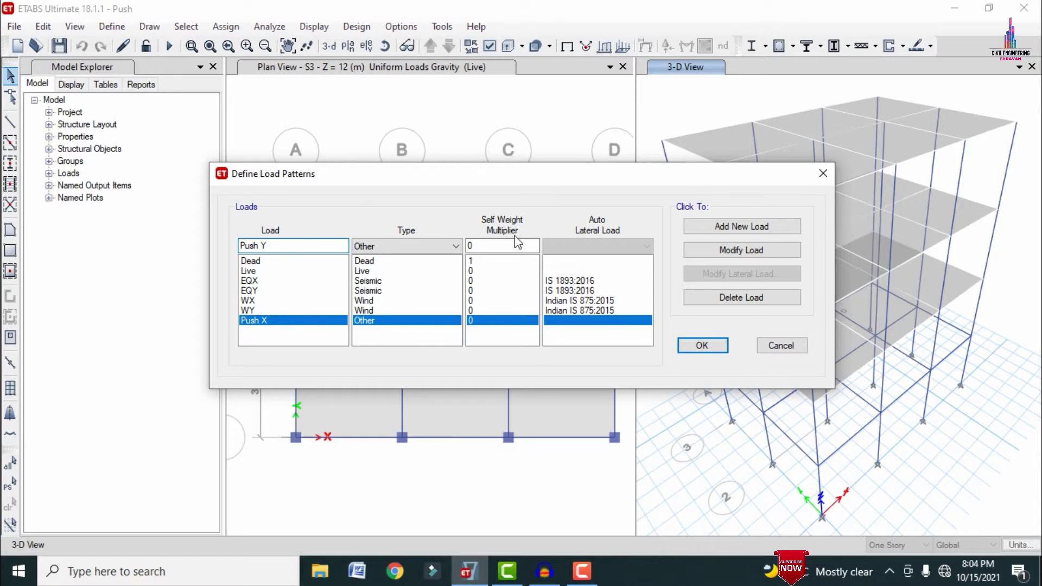
left_click(763, 234)
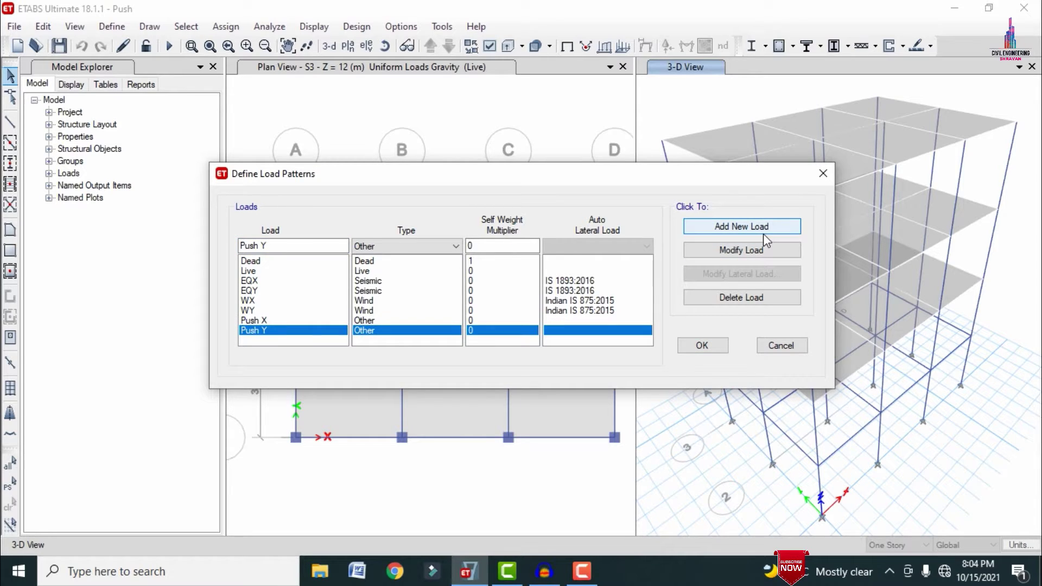
left_click(701, 346)
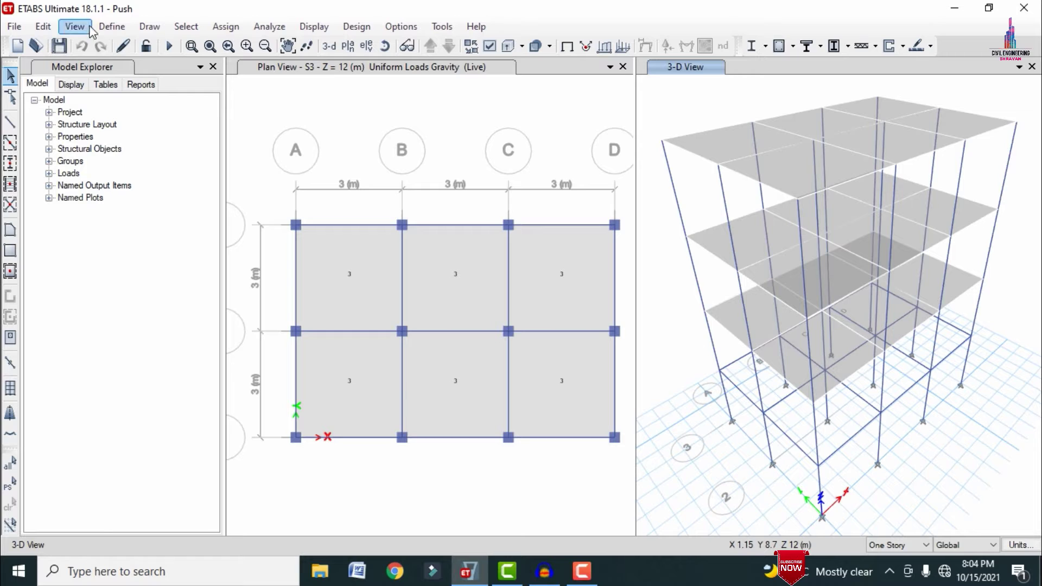
- Open the Push X case for modification from the Load Cases list
left_click(104, 27)
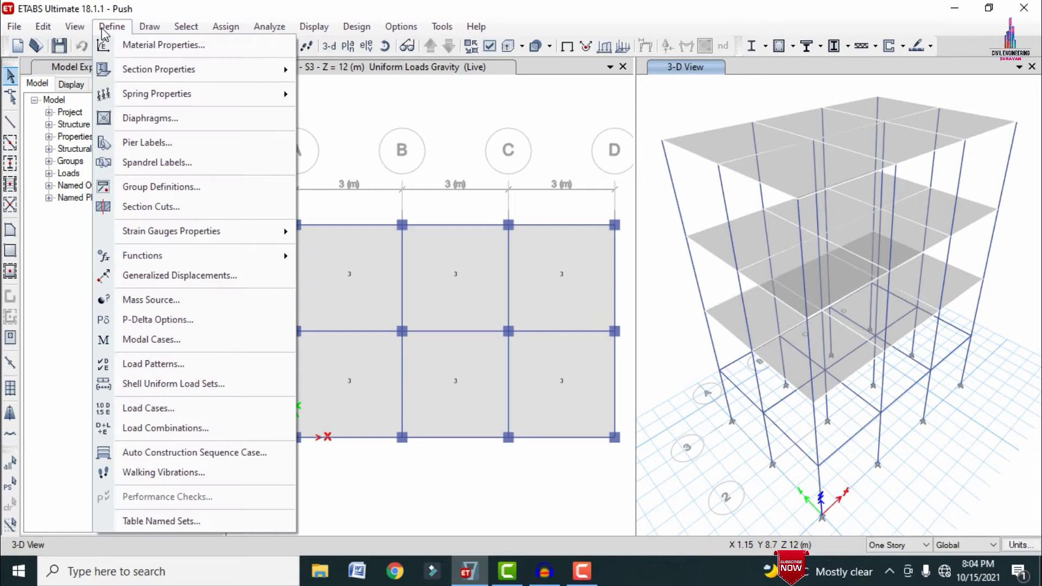
left_click(168, 408)
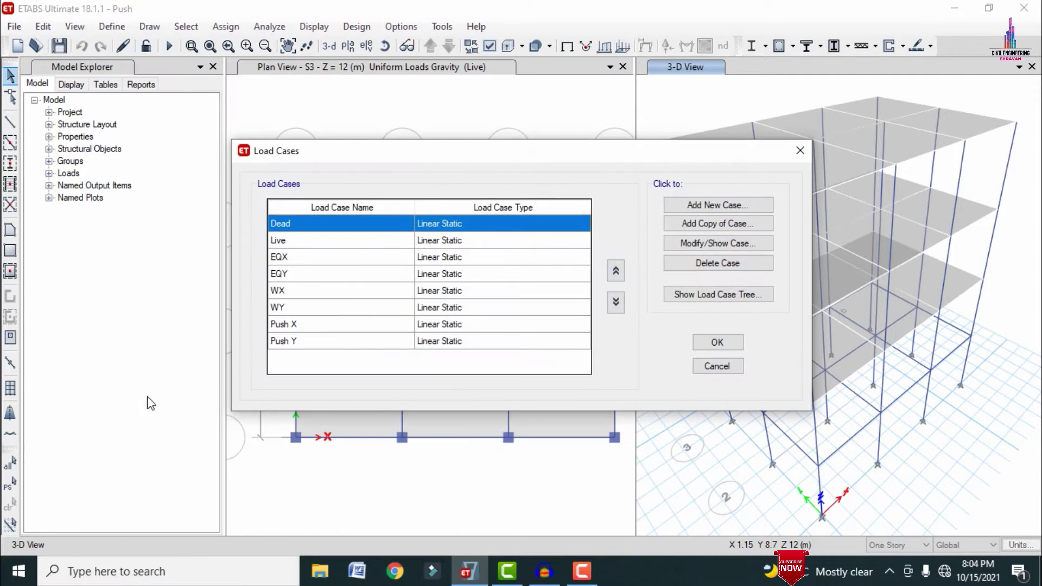
left_click(464, 323)
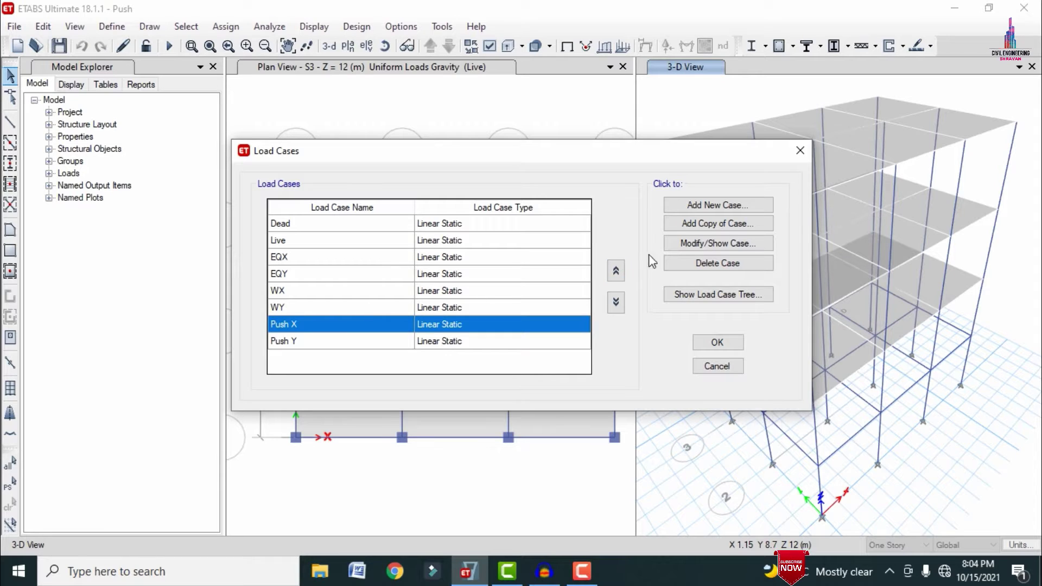
left_click(694, 243)
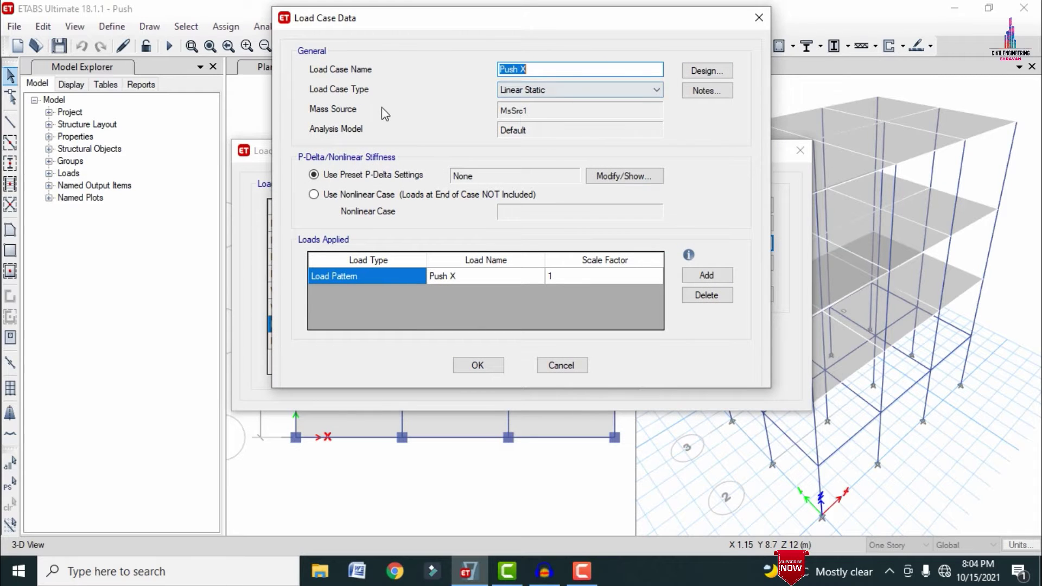
left_click(532, 90)
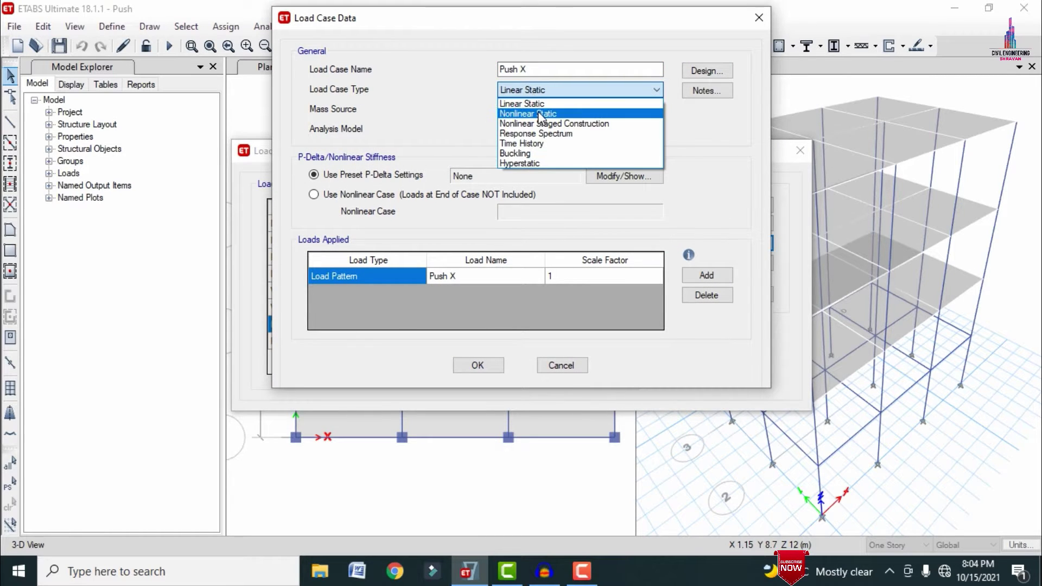
- Make Push X a Nonlinear Static case using mass source MsSrc1
left_click(538, 113)
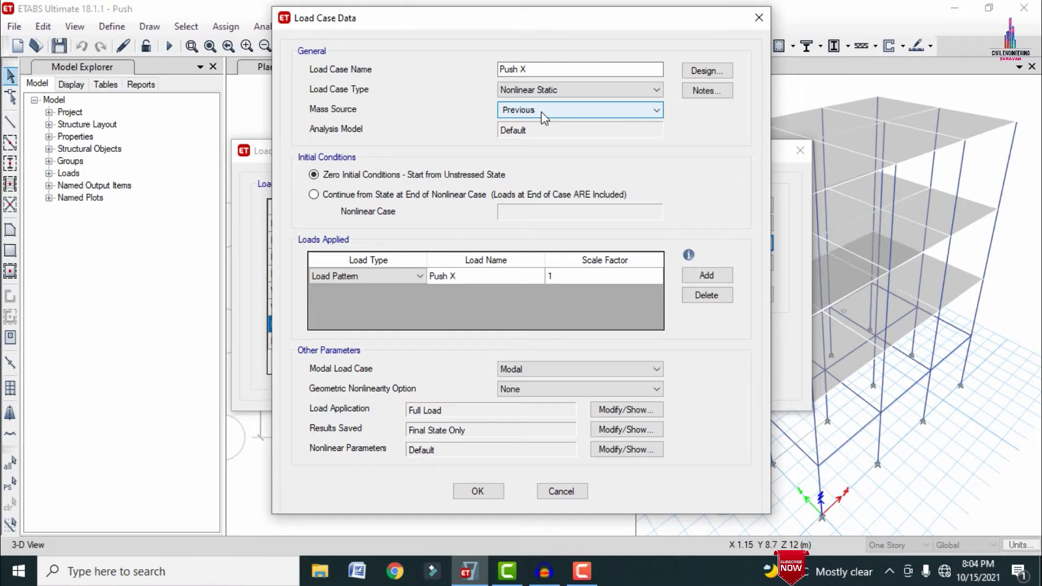
left_click(542, 111)
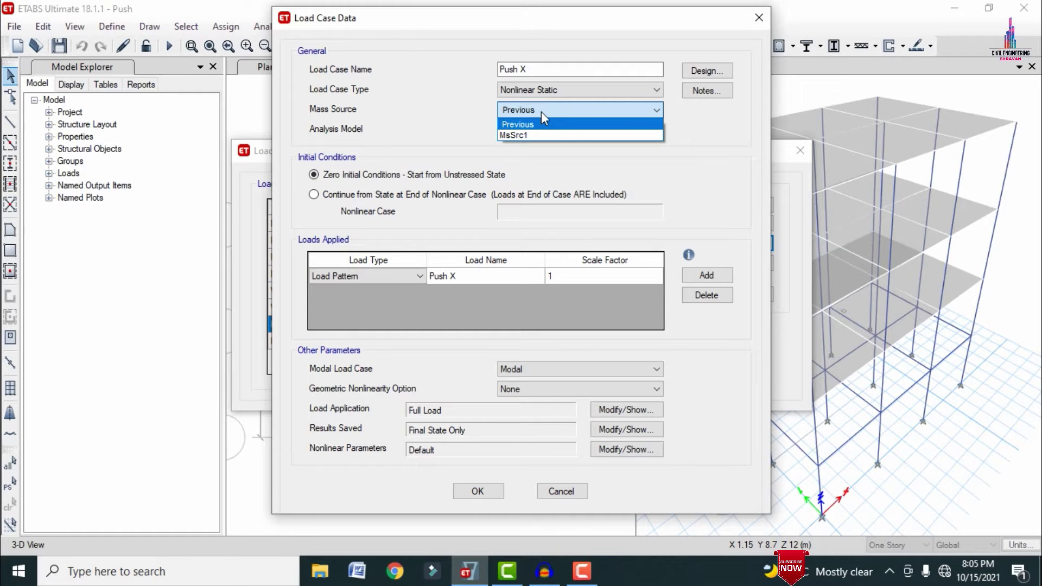
left_click(543, 135)
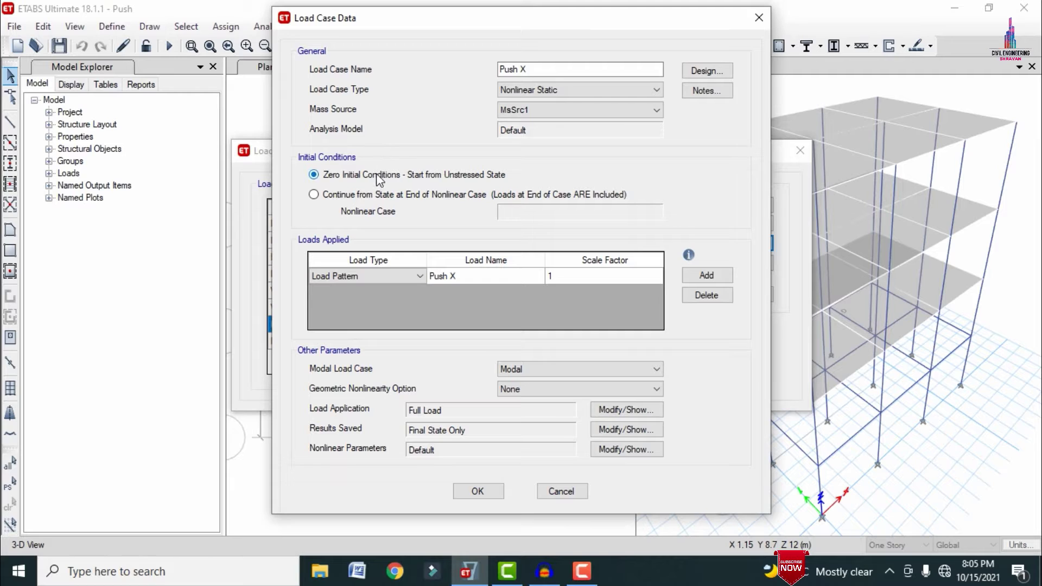
- Replace the applied load with a UX acceleration at factor 1, removing the extra Dead row
left_click(397, 275)
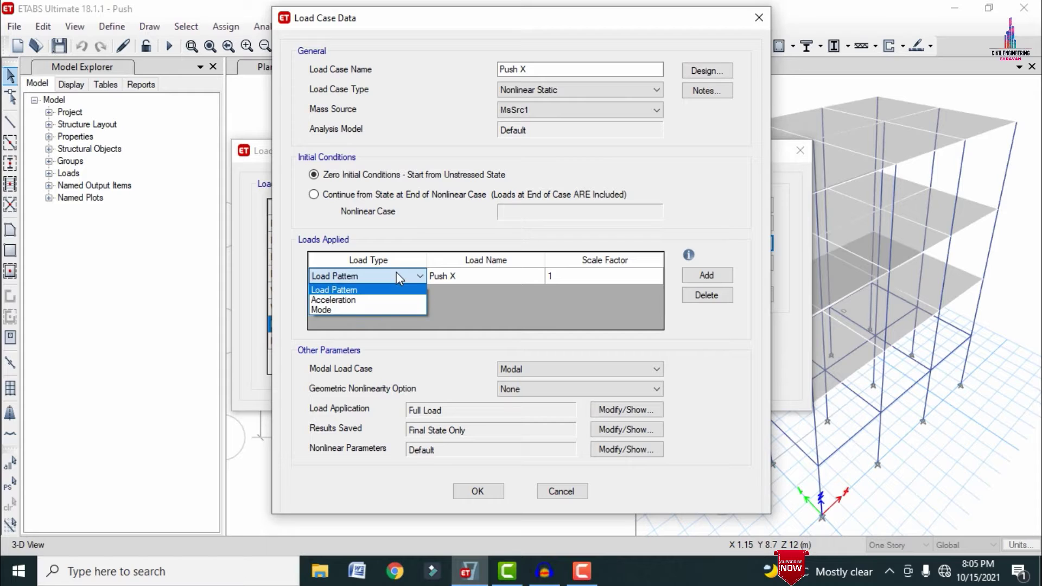
left_click(365, 300)
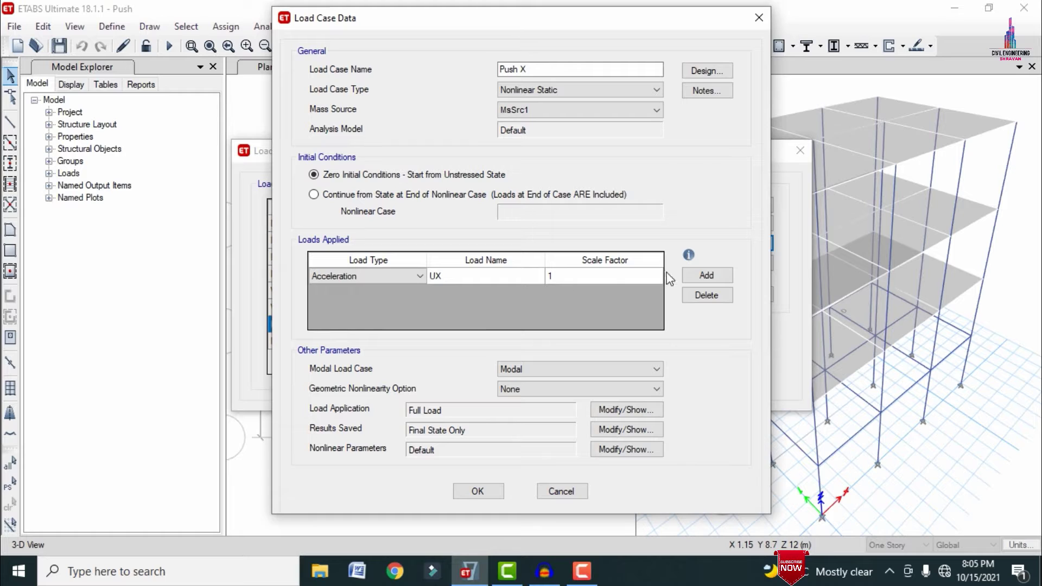
left_click(711, 277)
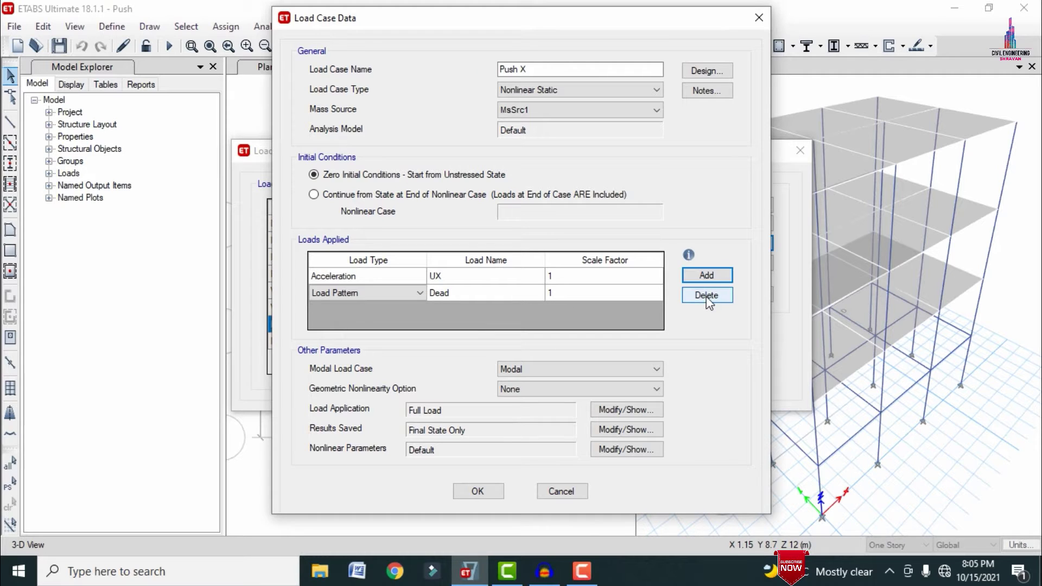
left_click(708, 298)
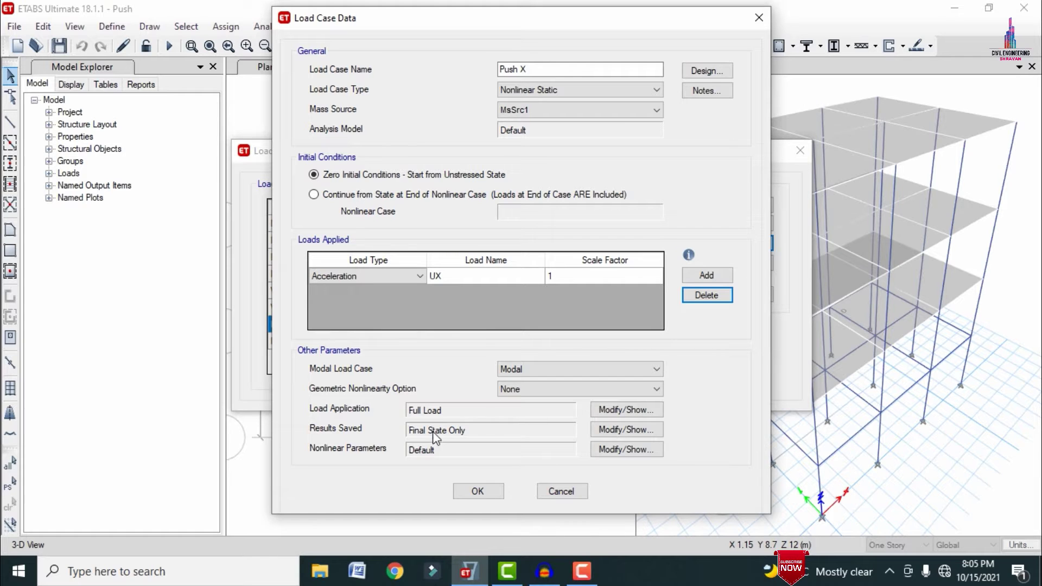
left_click(614, 411)
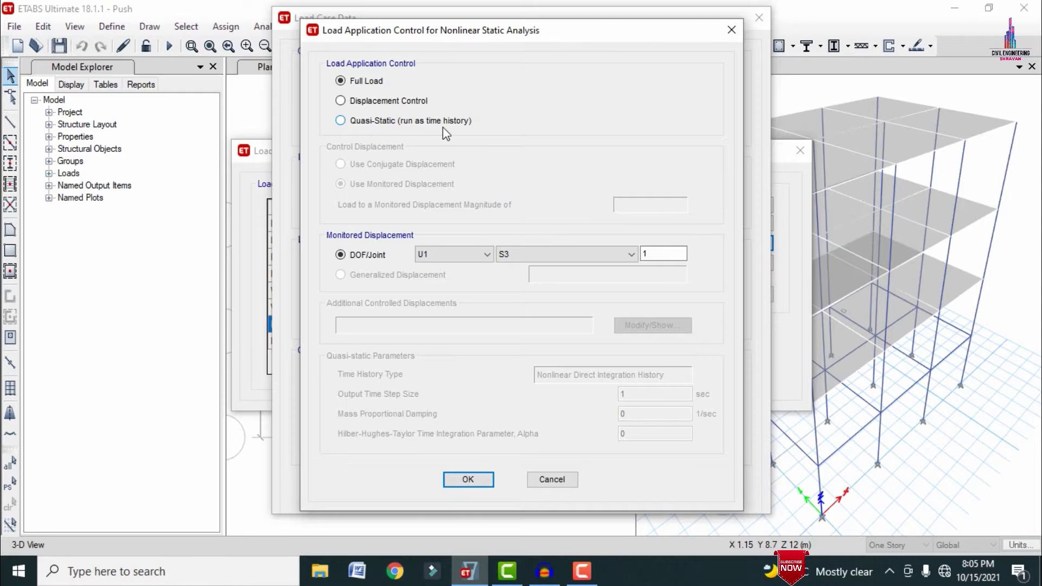
- Set Push X to displacement control (480 mm) and save multiple result states
left_click(386, 104)
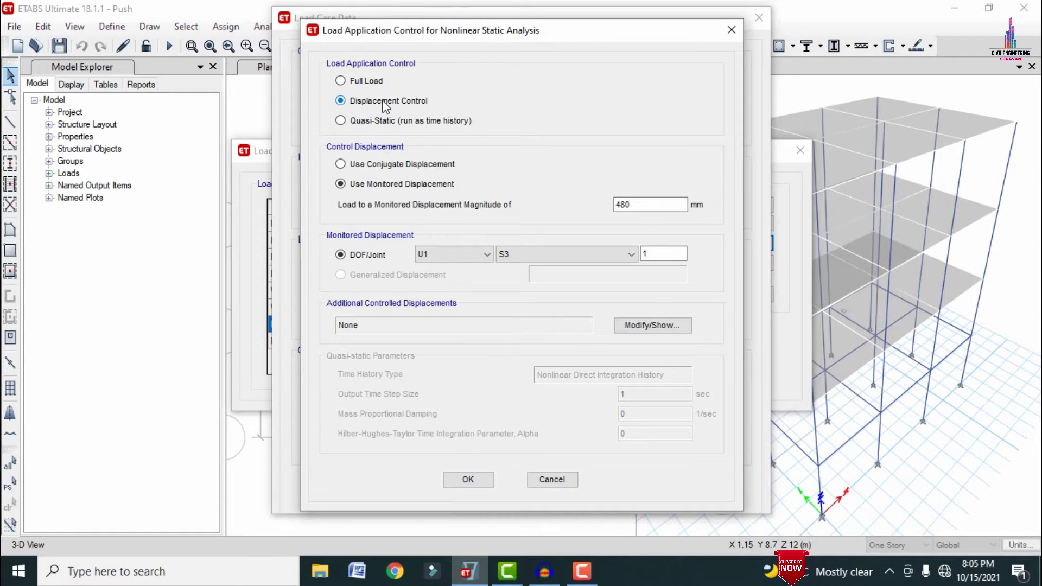
left_click(468, 480)
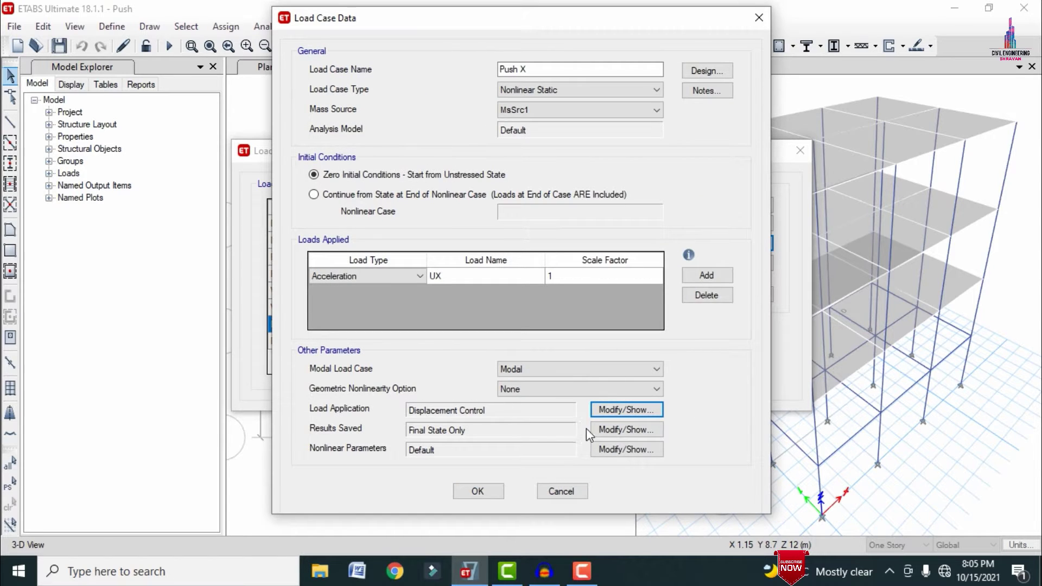
left_click(609, 432)
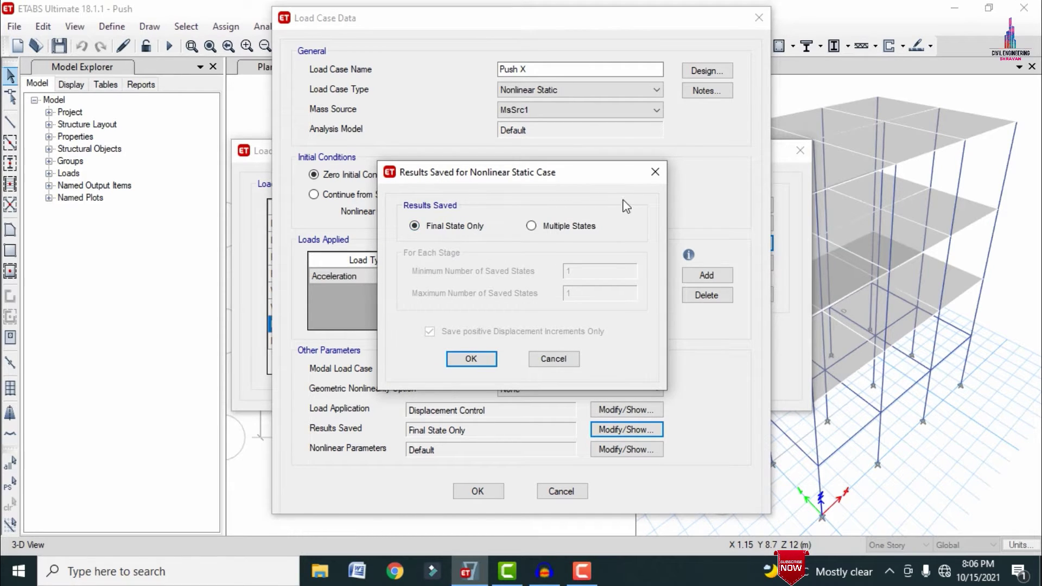
left_click(573, 227)
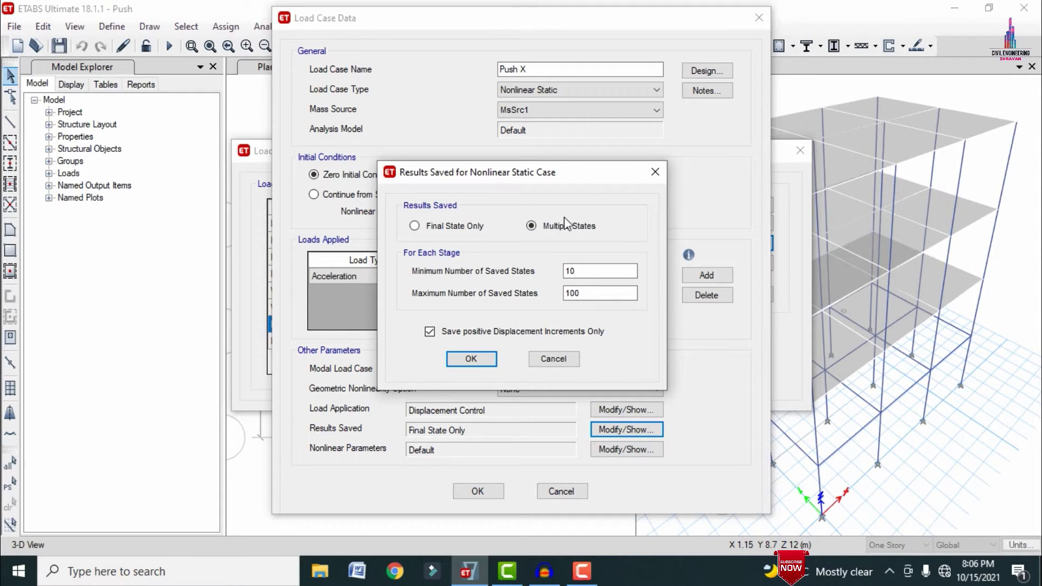
left_click(480, 361)
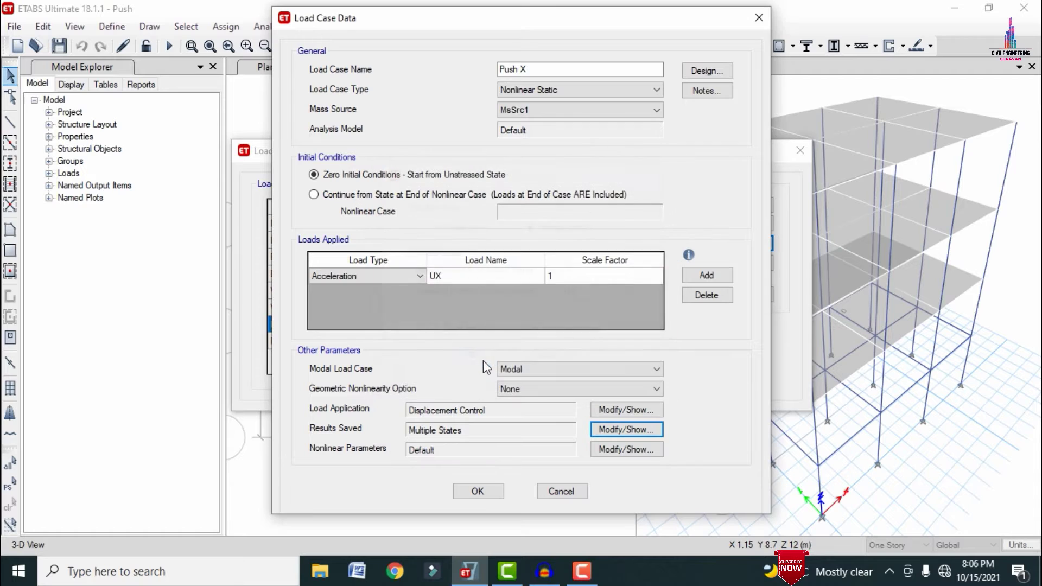
- Leave nonlinear parameters unchanged, confirm Push X, and open Push Y for editing
left_click(624, 450)
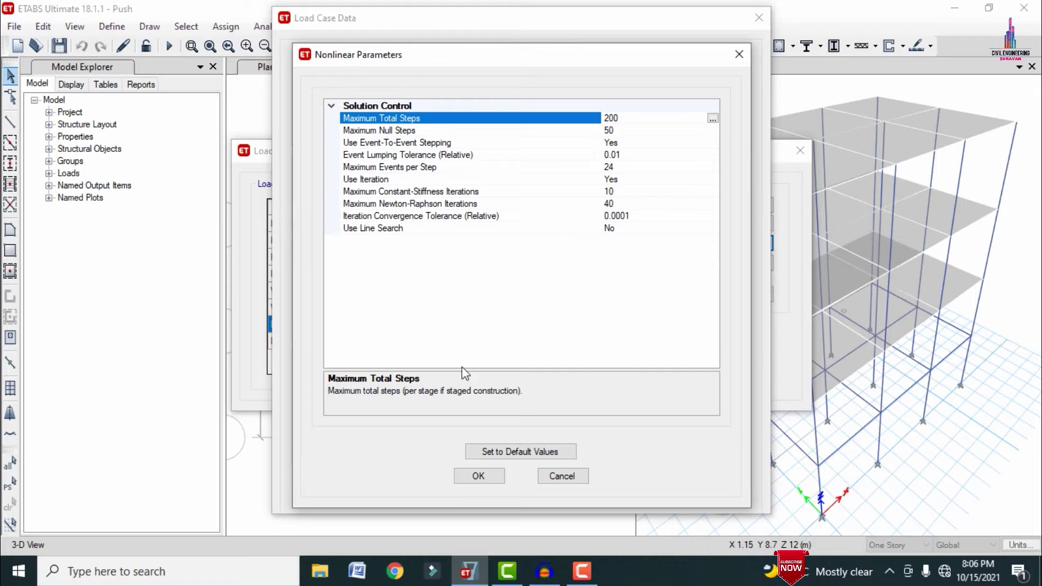
left_click(559, 477)
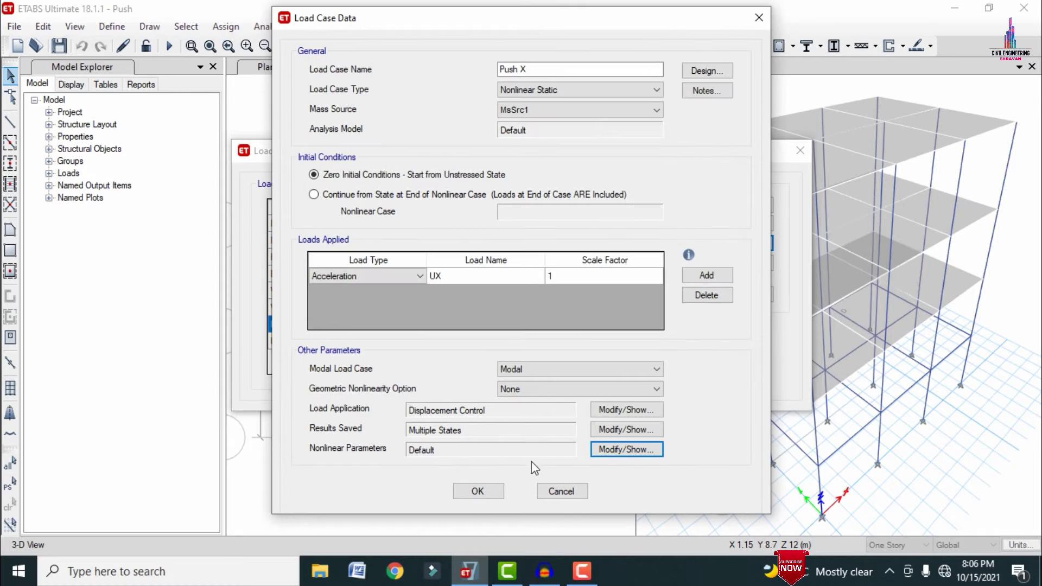
left_click(496, 489)
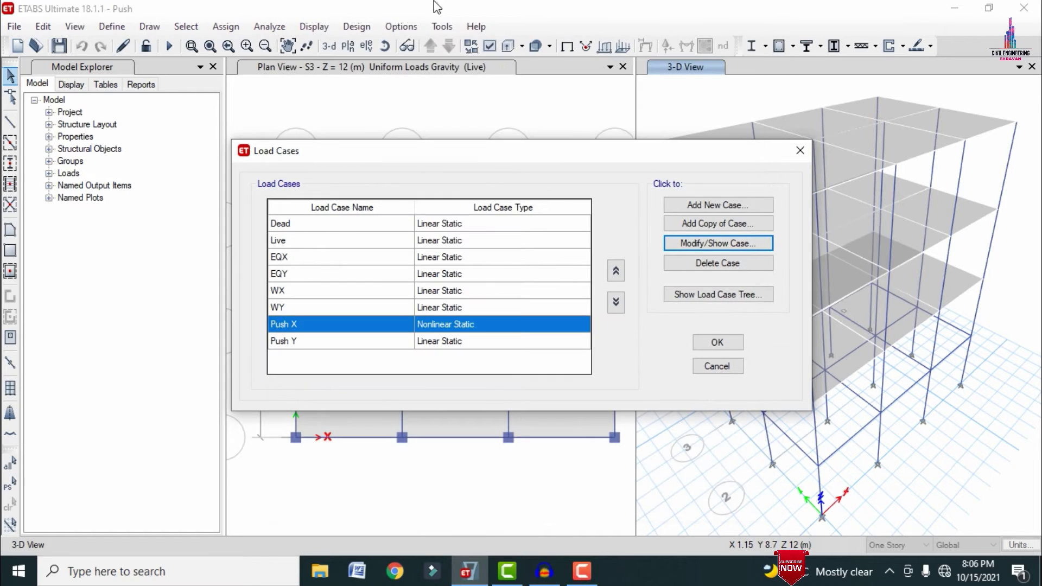
left_click(292, 343)
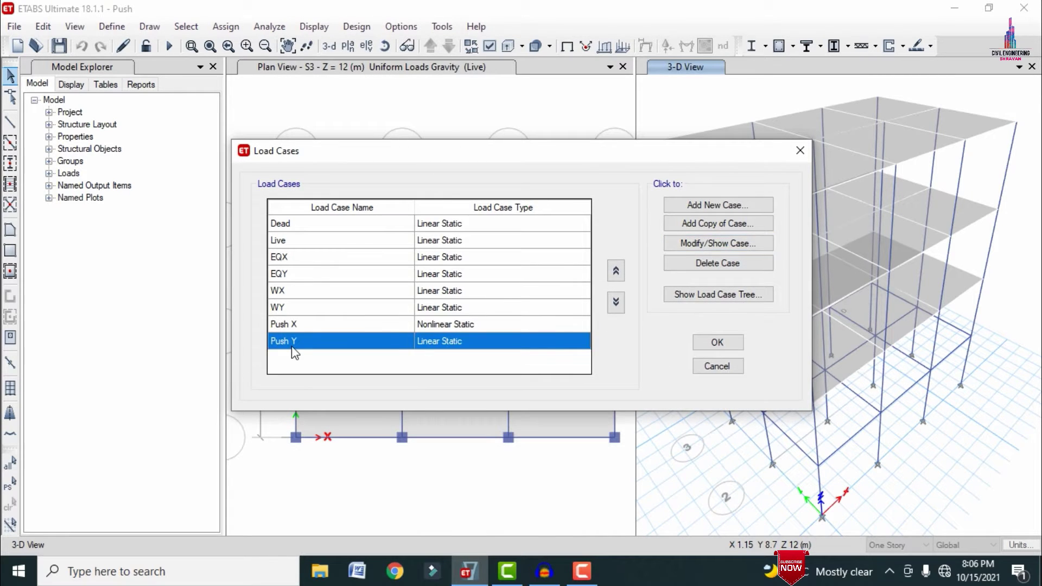
left_click(693, 247)
- Make Push Y Nonlinear Static with mass source MsSrc1 and a UY acceleration load
left_click(535, 90)
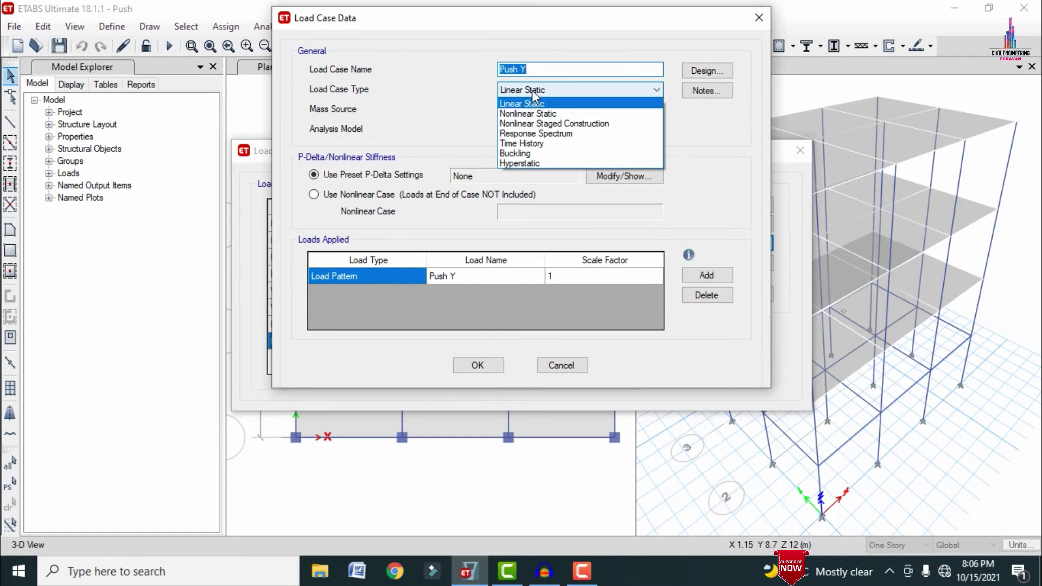
left_click(533, 113)
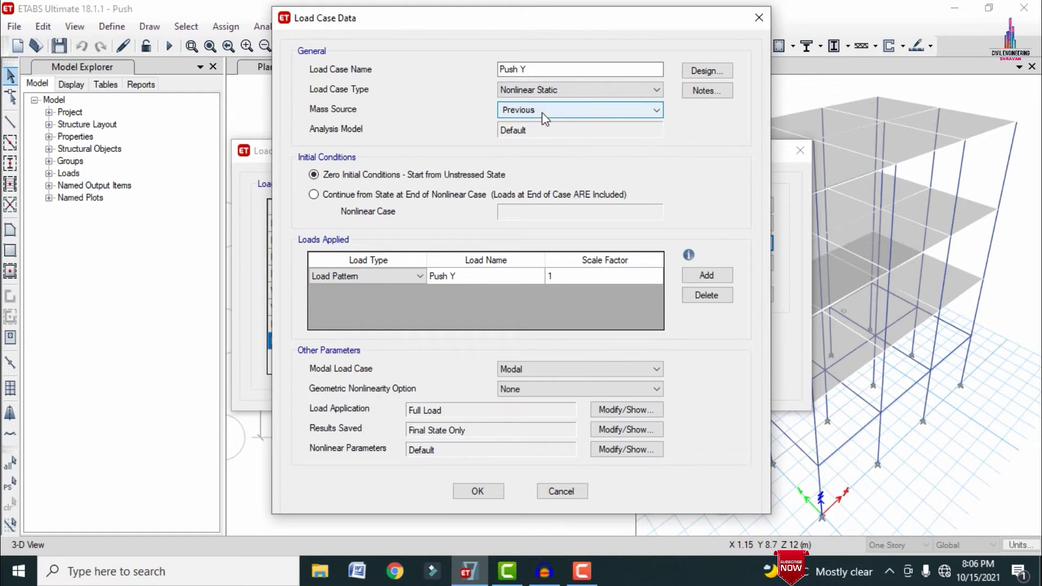
left_click(543, 110)
left_click(536, 132)
left_click(403, 270)
left_click(333, 299)
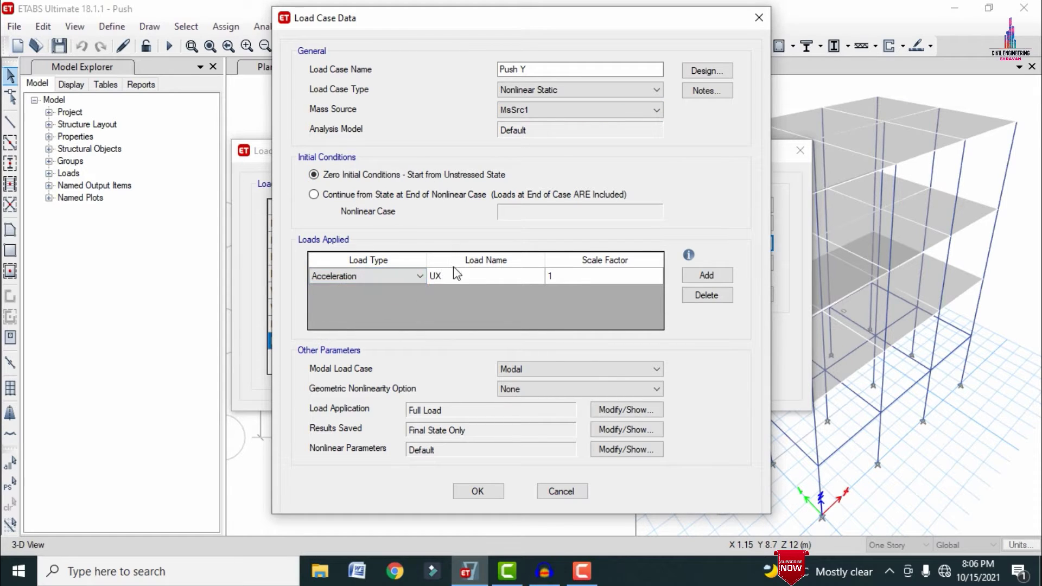
left_click(470, 273)
left_click(459, 295)
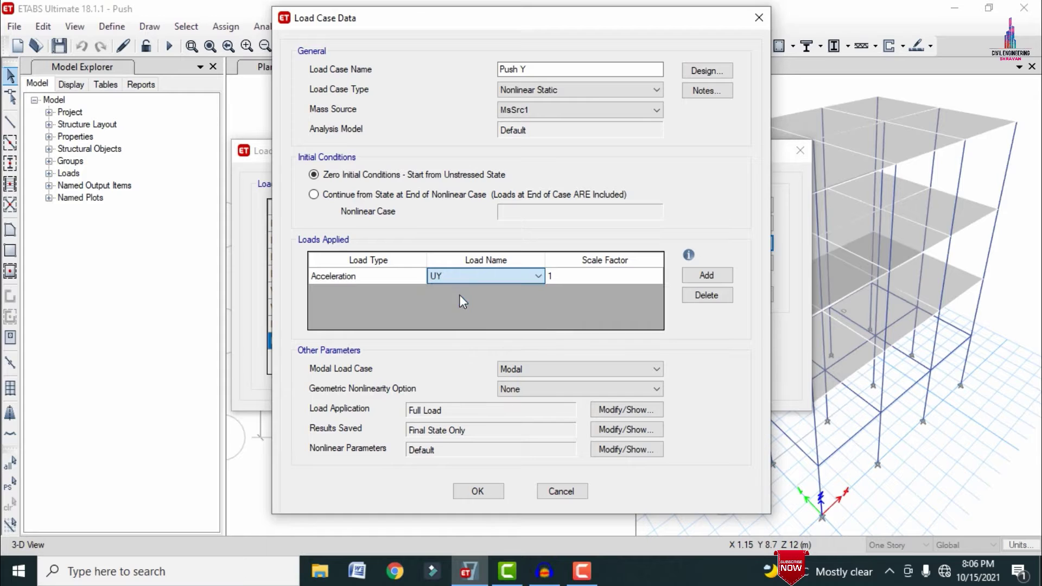
left_click(707, 275)
left_click(706, 297)
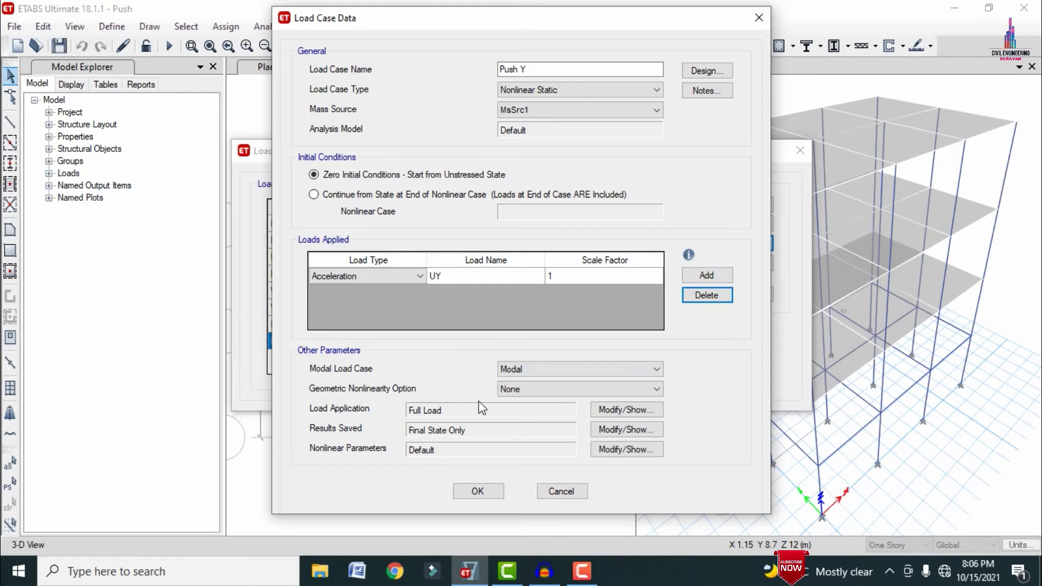
- Give Push Y displacement control and multiple saved states, then close Load Cases
left_click(607, 411)
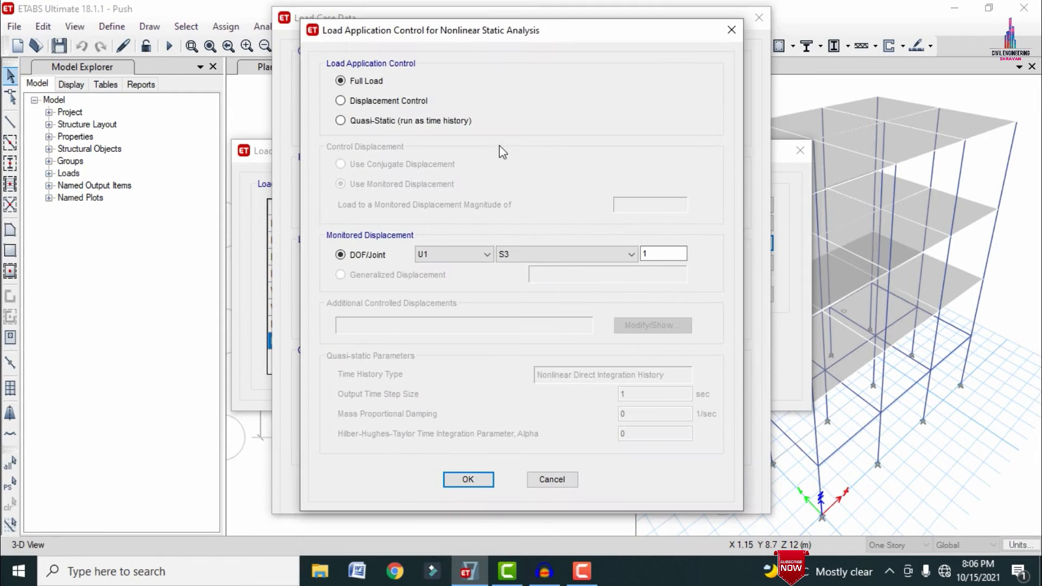
left_click(374, 102)
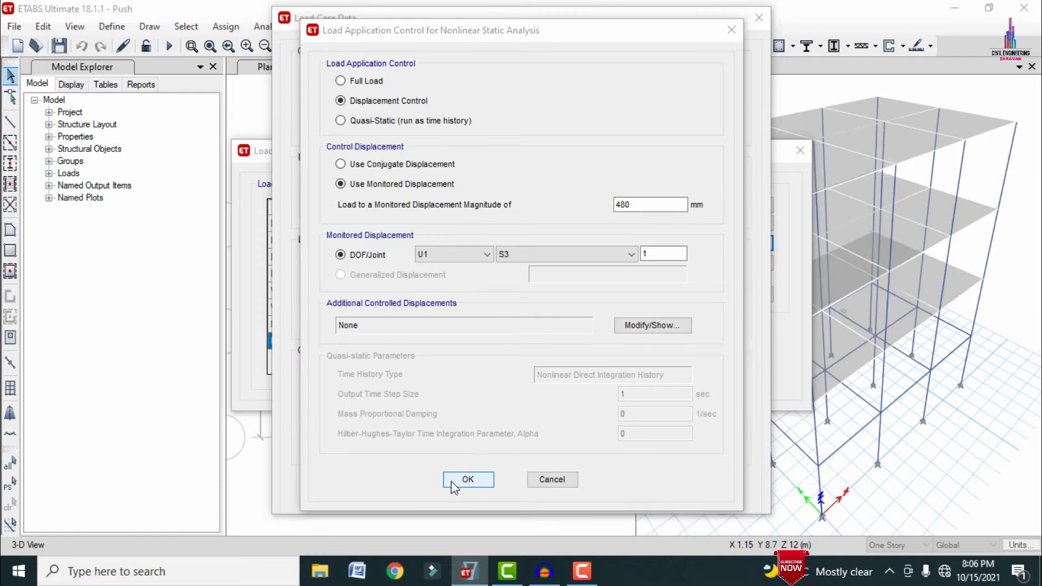
left_click(452, 480)
left_click(608, 431)
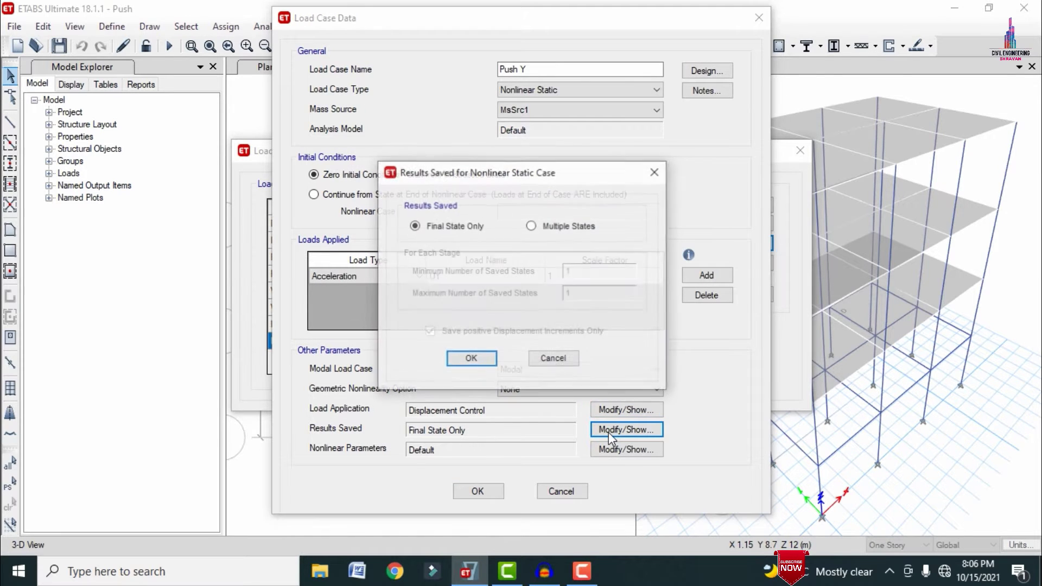
left_click(532, 226)
left_click(471, 359)
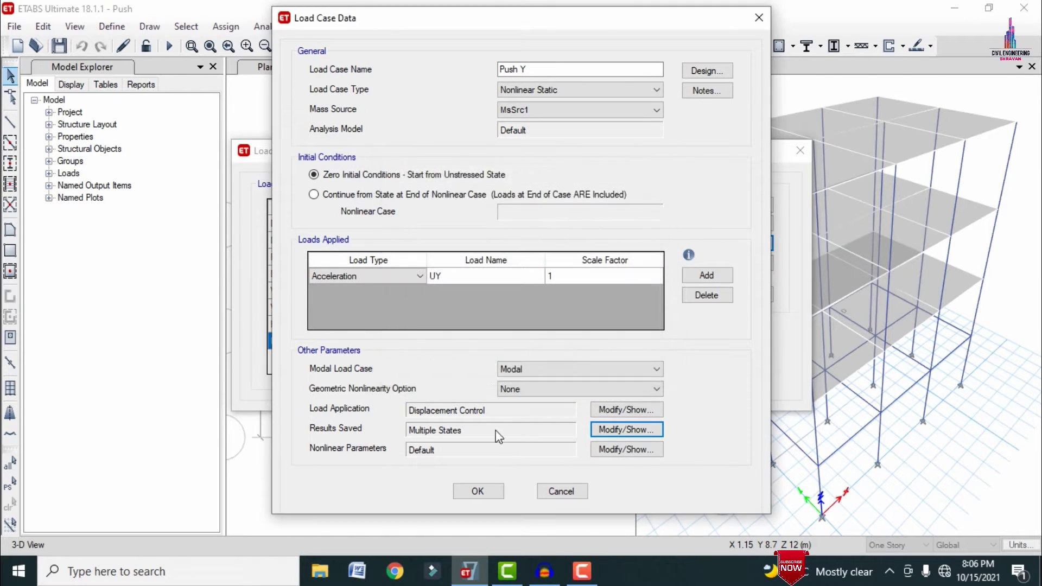
left_click(478, 491)
left_click(724, 347)
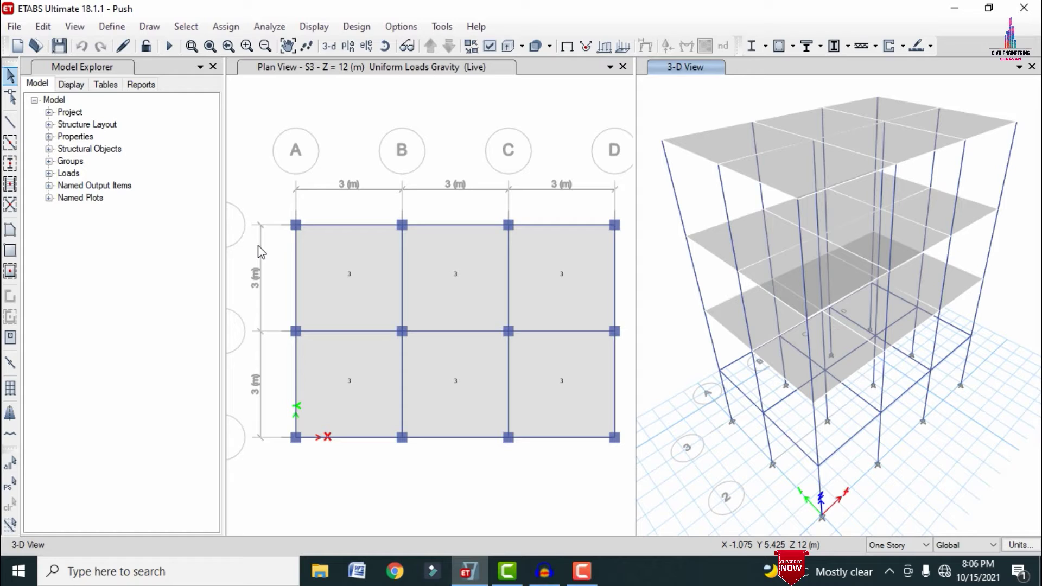
- Select all 68 frames of section B0.3X0.23 by frame section property
left_click(186, 27)
mouse_move(214, 45)
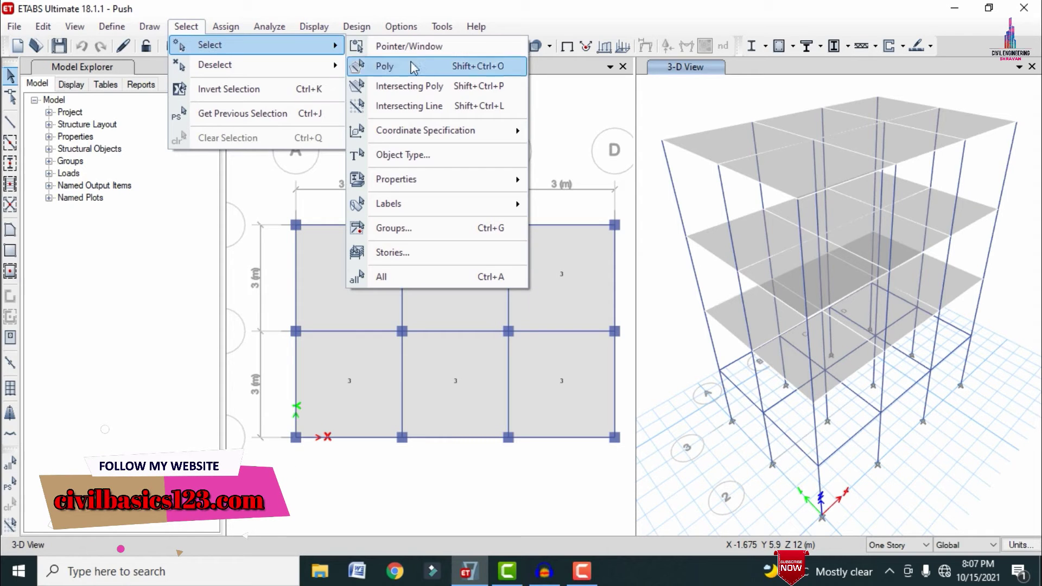
mouse_move(414, 192)
left_click(605, 206)
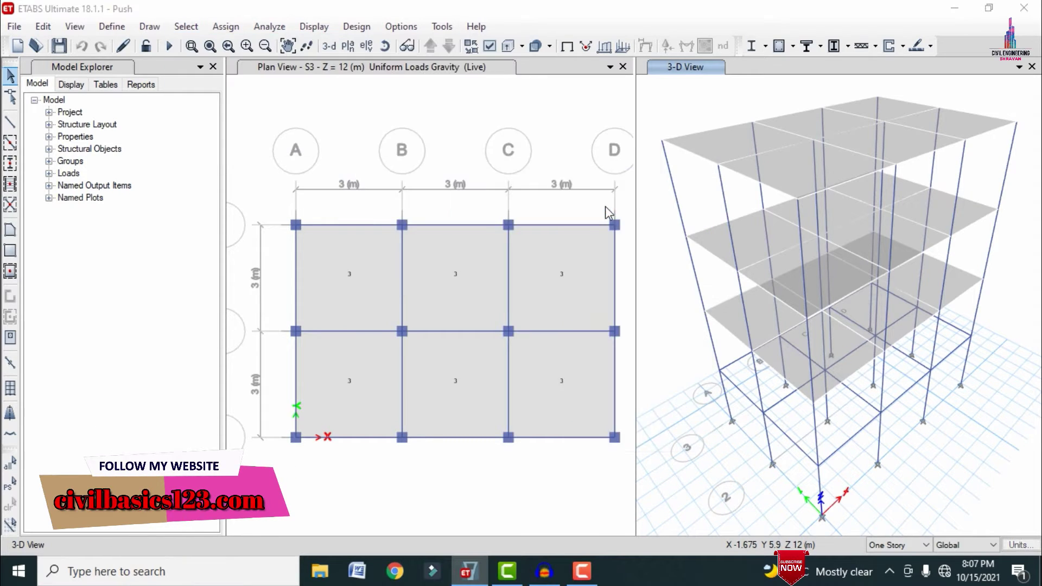
left_click(471, 200)
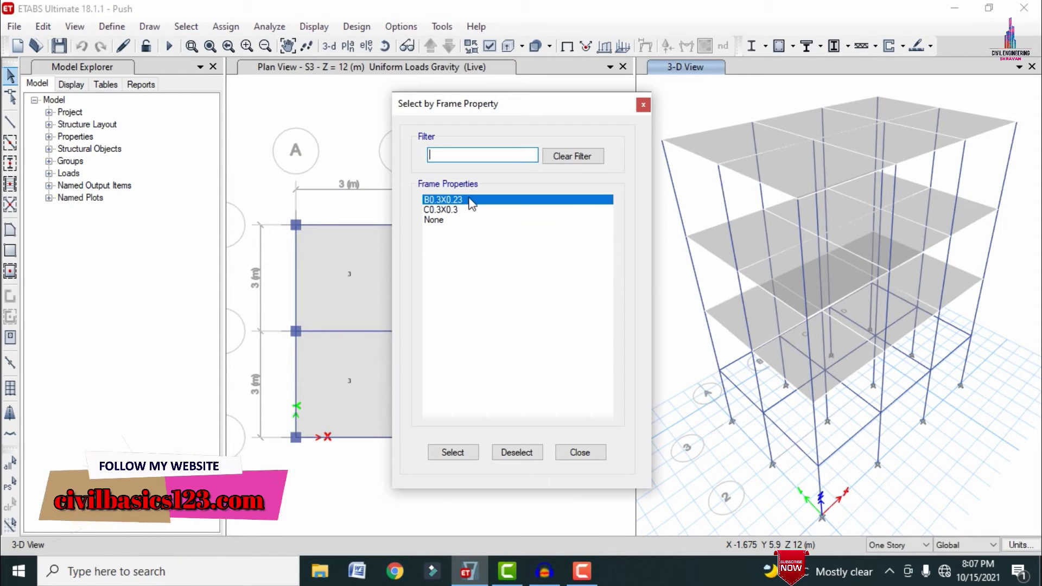
left_click(465, 460)
left_click(570, 453)
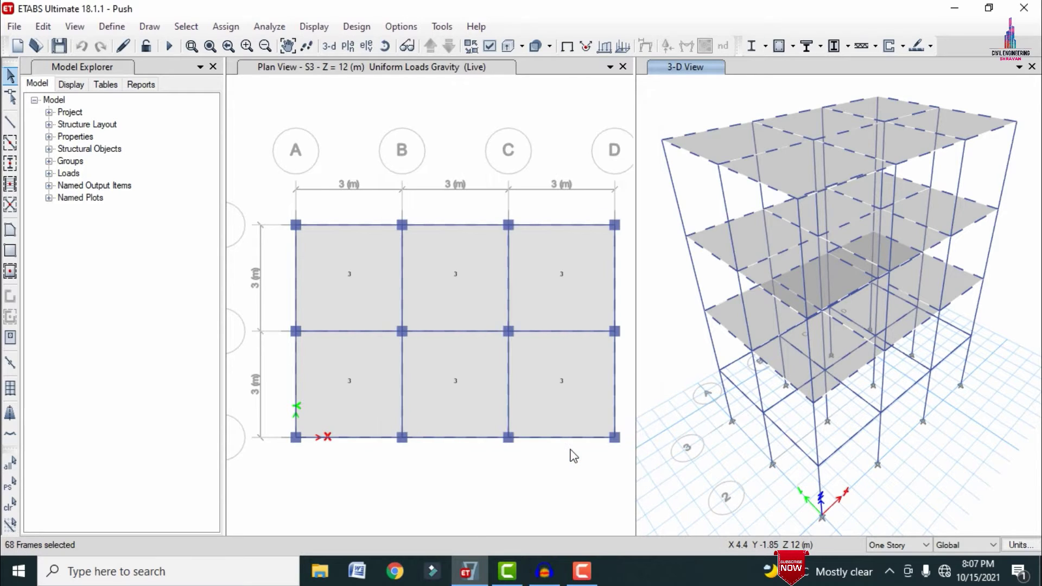
left_click(232, 26)
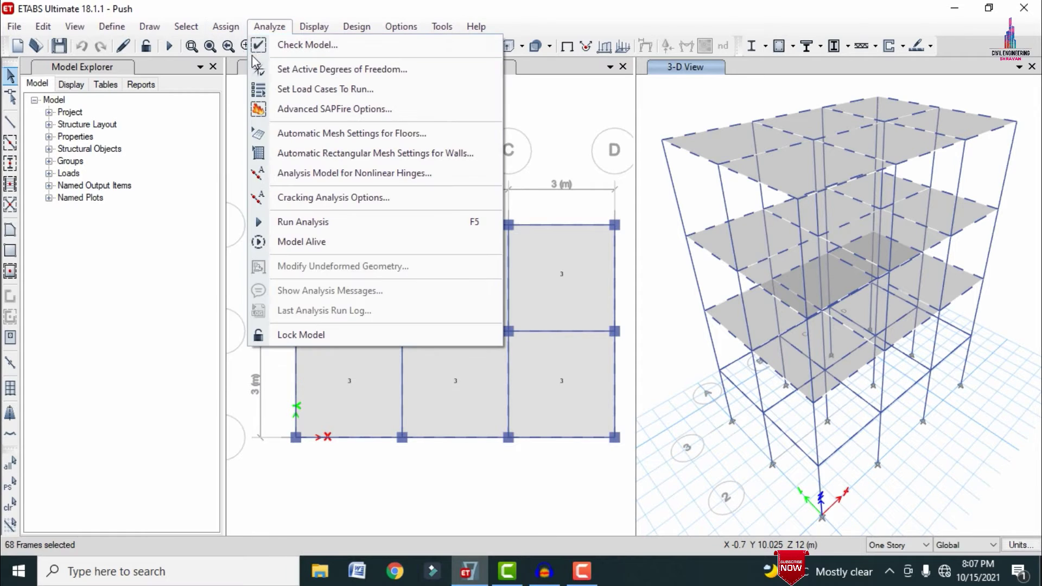
- Start a frame hinge assignment with relative distance 0.05 and an Auto hinge property
mouse_move(243, 64)
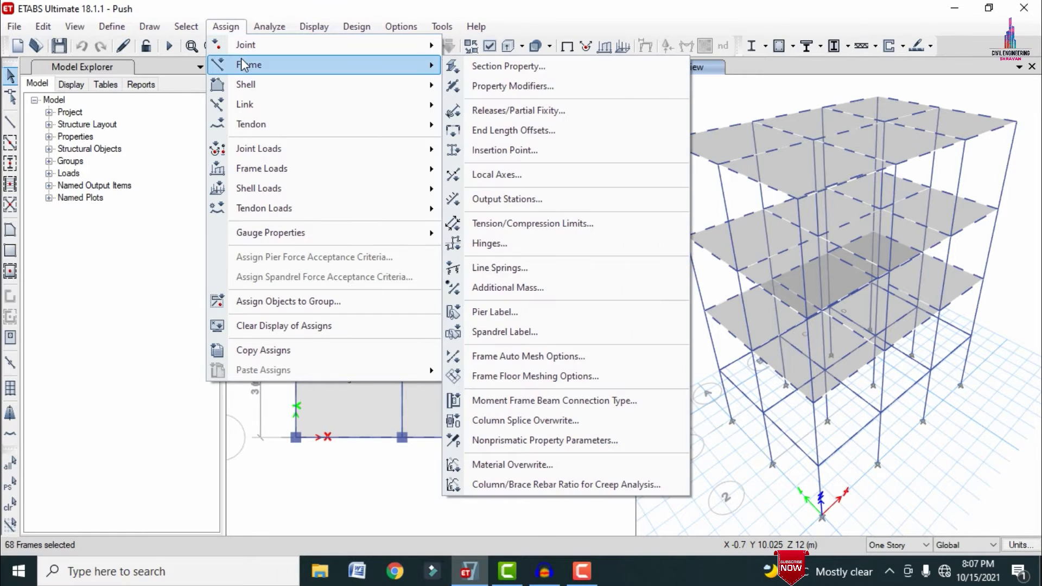
left_click(511, 247)
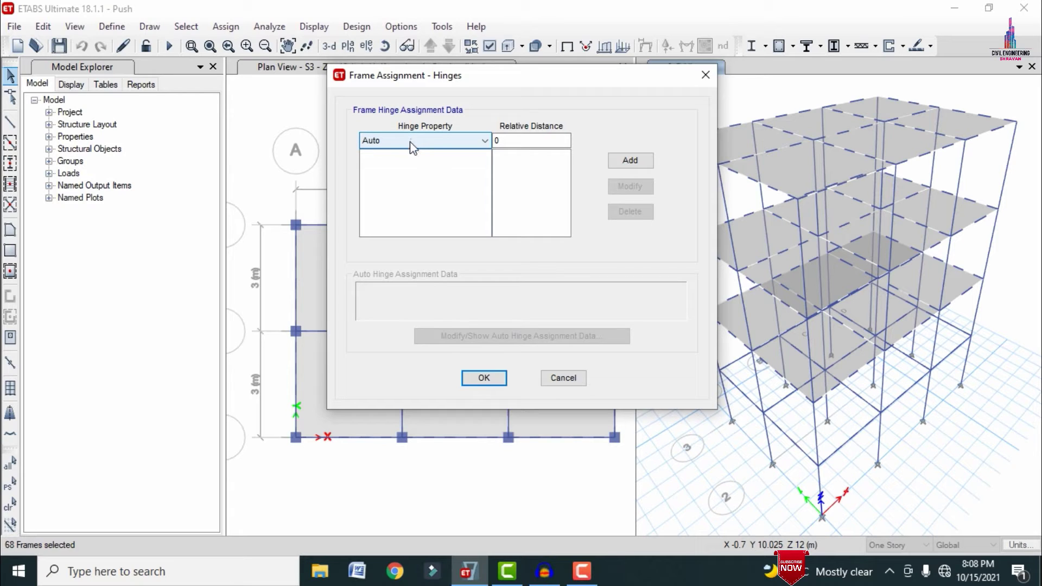
left_click(531, 139)
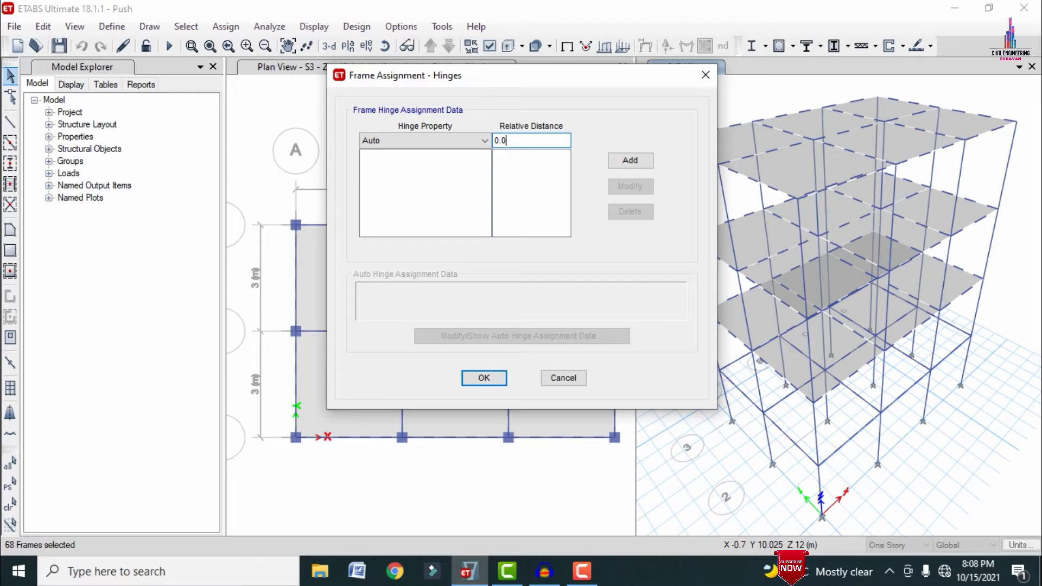
left_click(463, 143)
- Define the 0.05 hinge from ASCE 41-17 Table 10-7 concrete beam flexure, shear from Push X
left_click(639, 161)
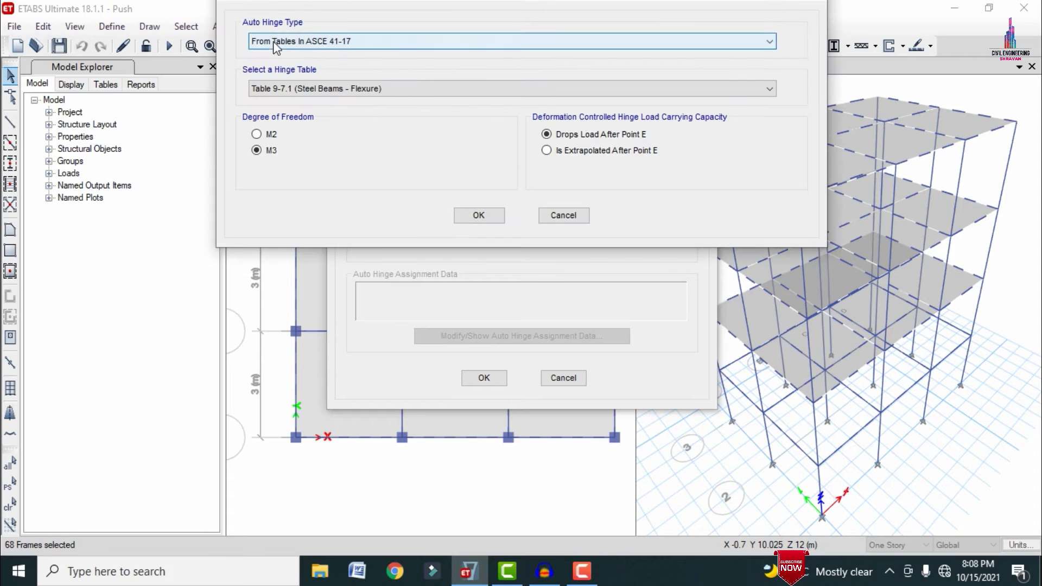
left_click_drag(309, 4, 311, 71)
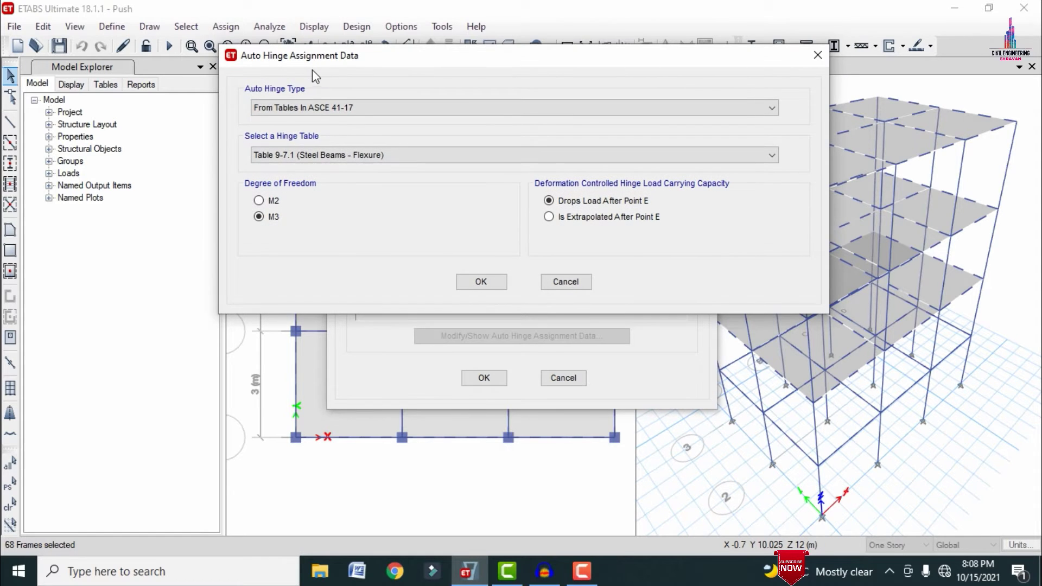
left_click(373, 162)
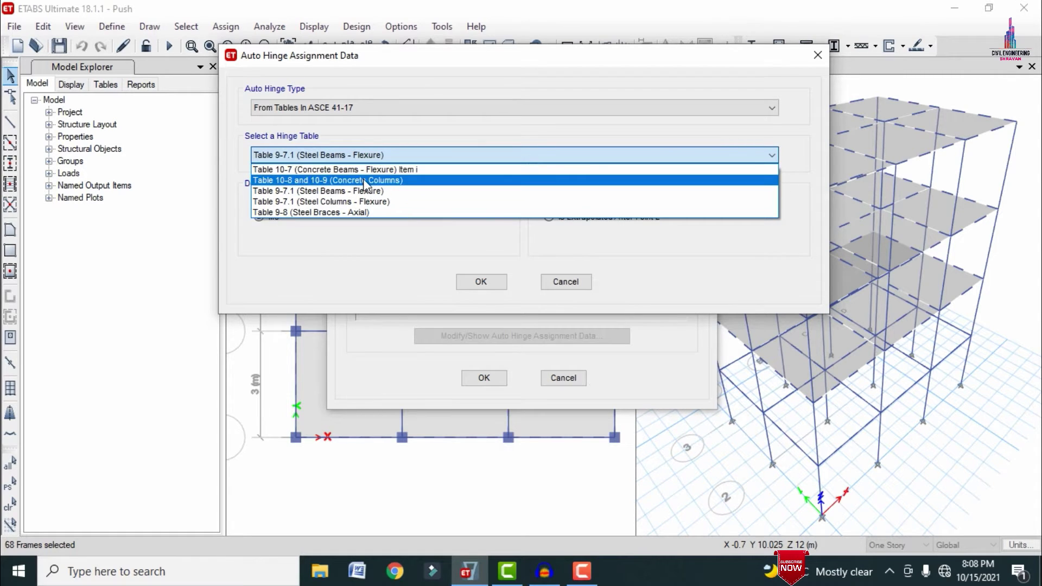
left_click(361, 172)
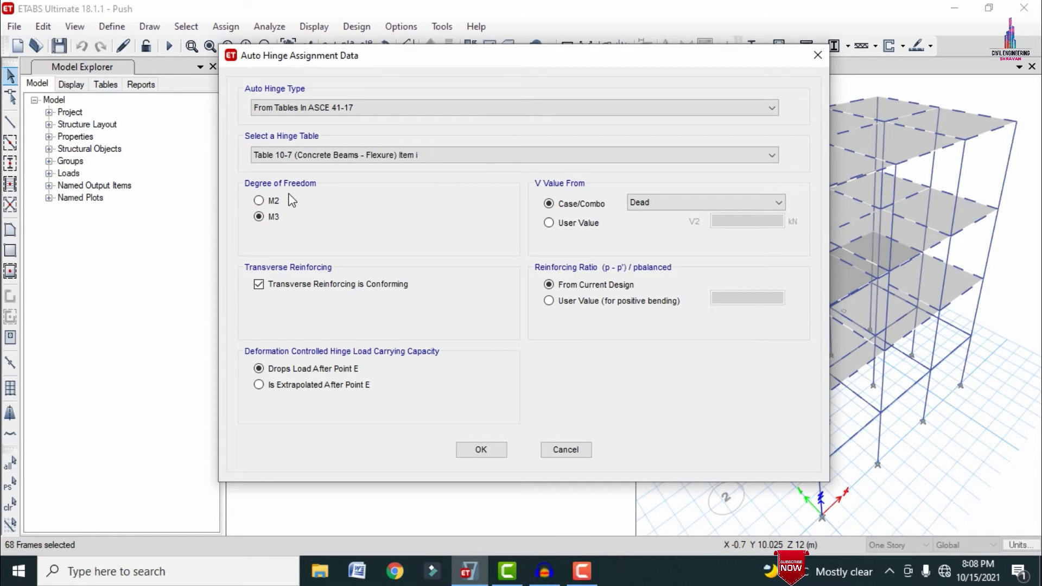
left_click(646, 202)
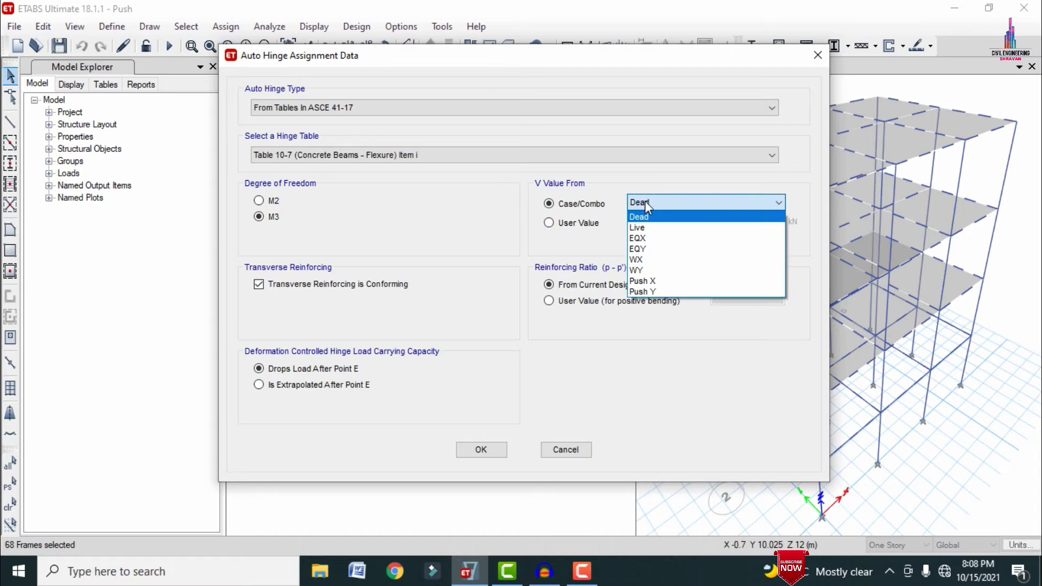
left_click(652, 284)
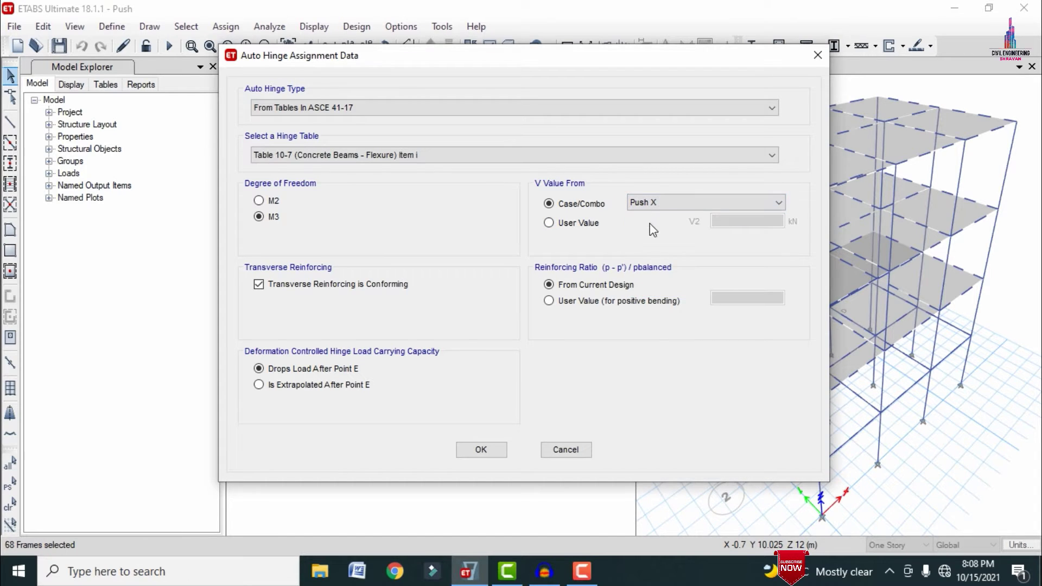
left_click(481, 453)
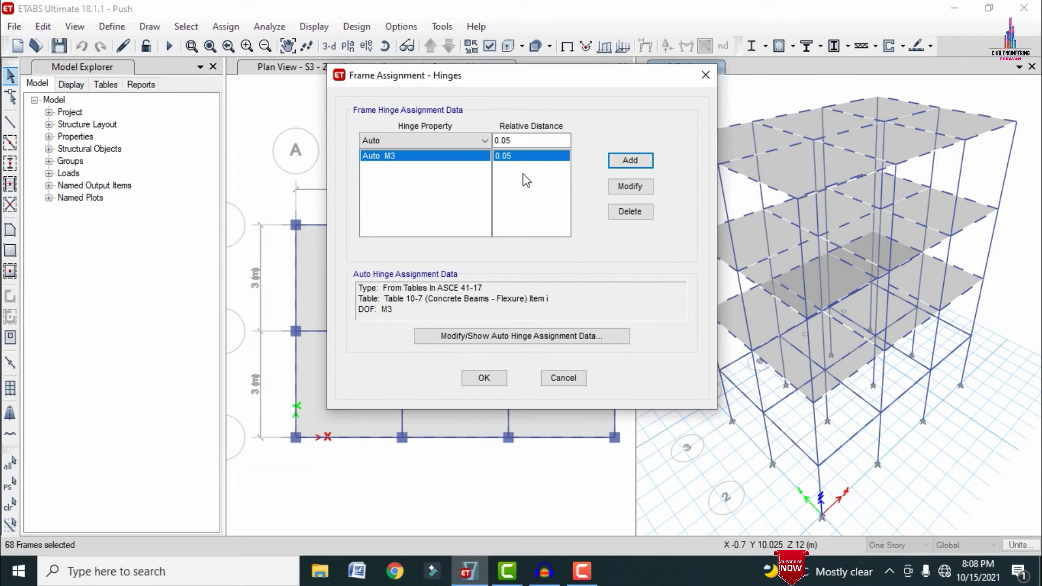
- Add a second Auto M3 hinge at relative distance 0.95
left_click(507, 141)
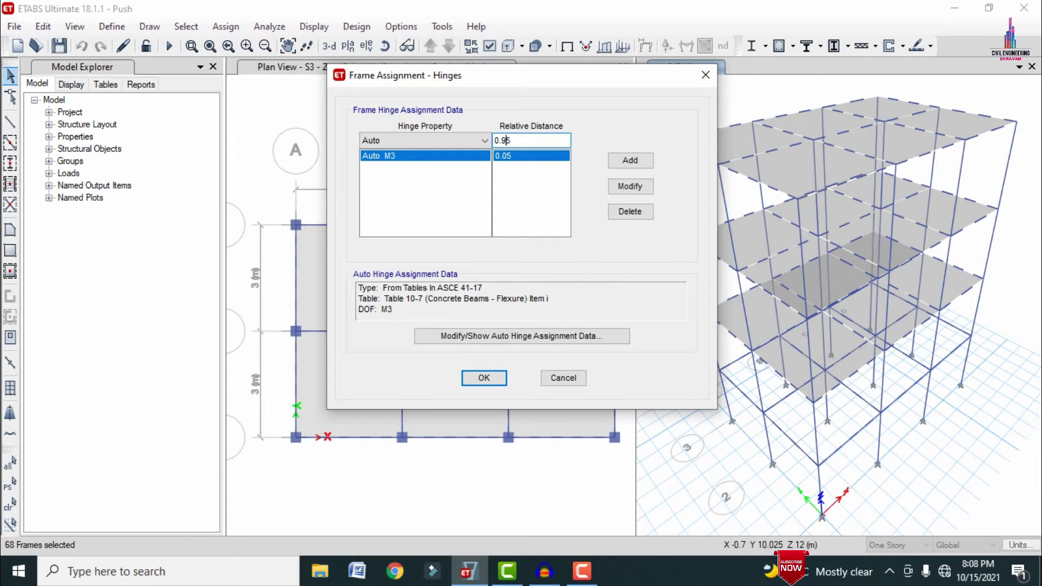
left_click(630, 160)
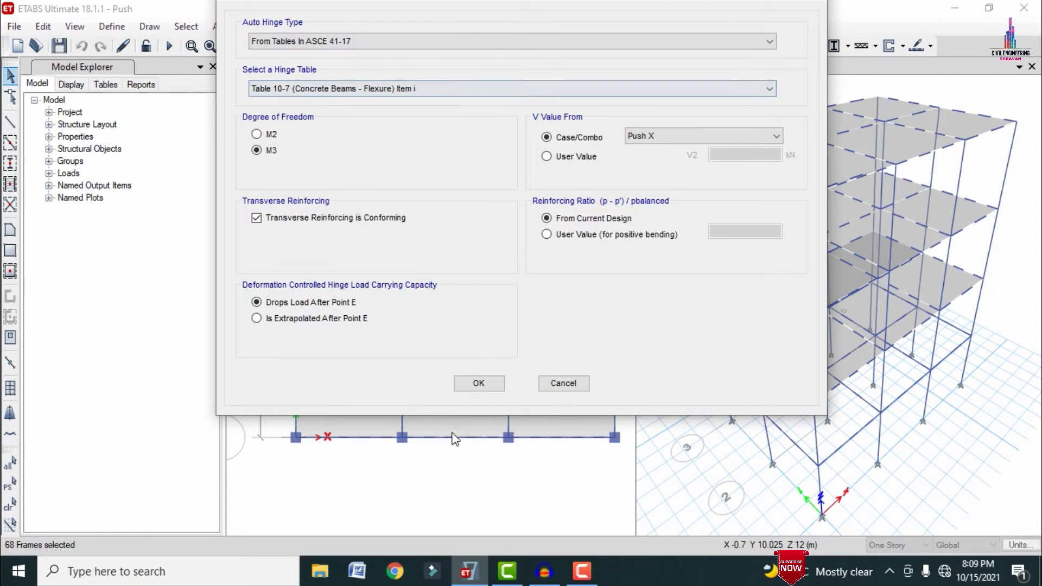
left_click(471, 385)
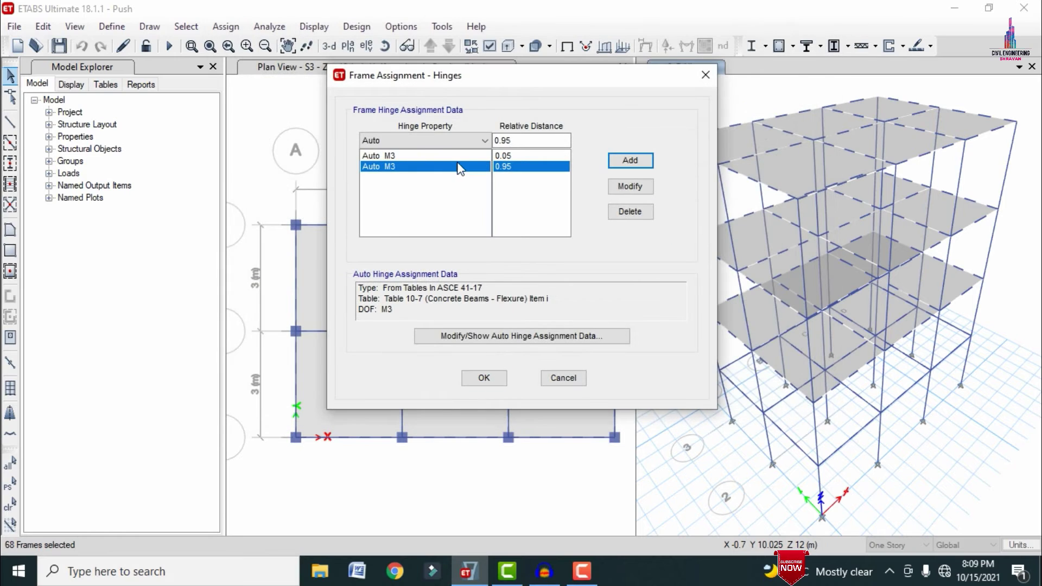
left_click(509, 140)
- Add auto M3 hinges at relative distances 0.05 and 0.95 with shear taken from Push Y
key("BackSpace")
type("0")
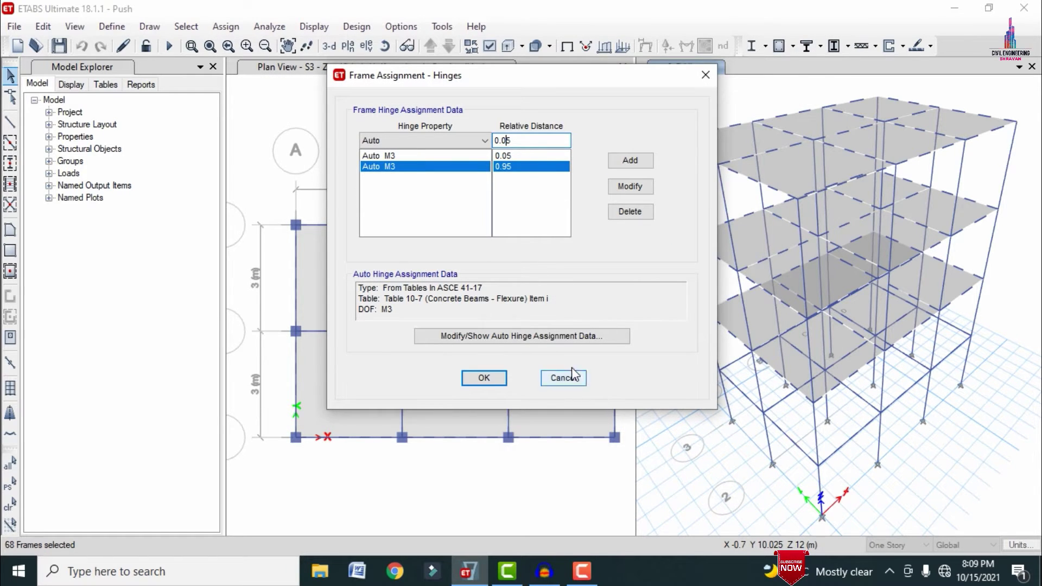
left_click(625, 165)
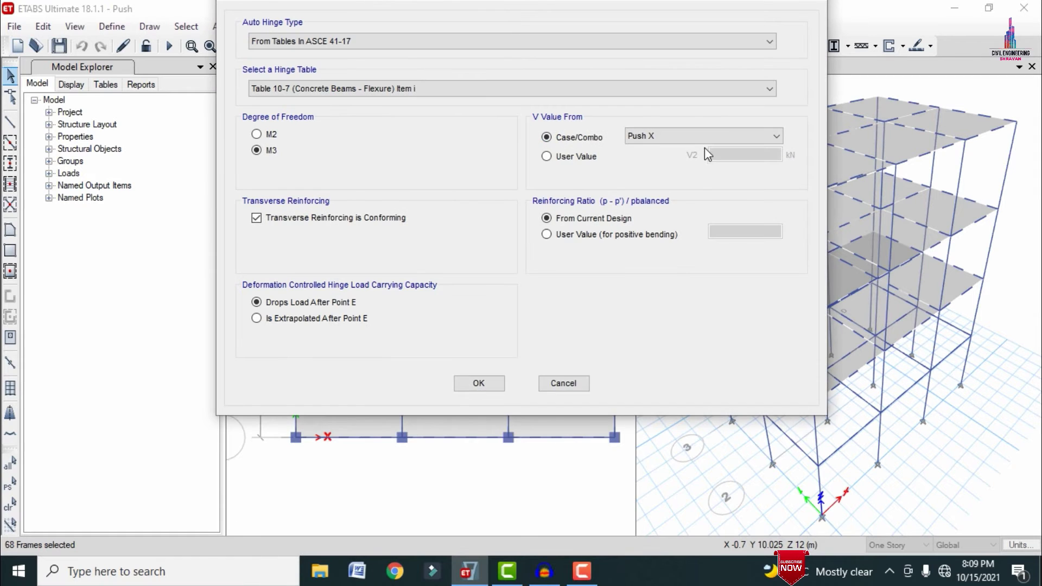
left_click(704, 139)
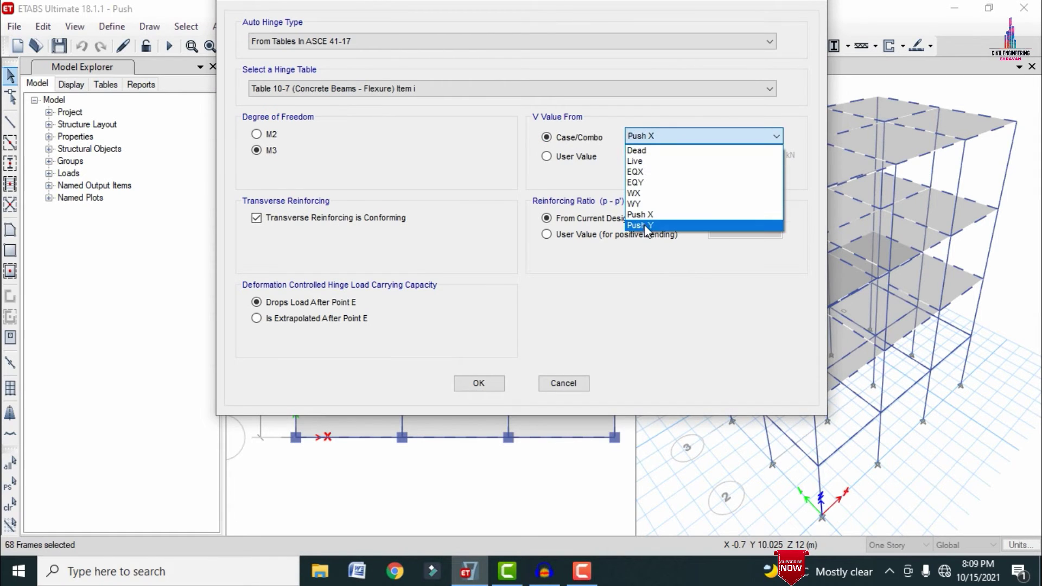
left_click(647, 225)
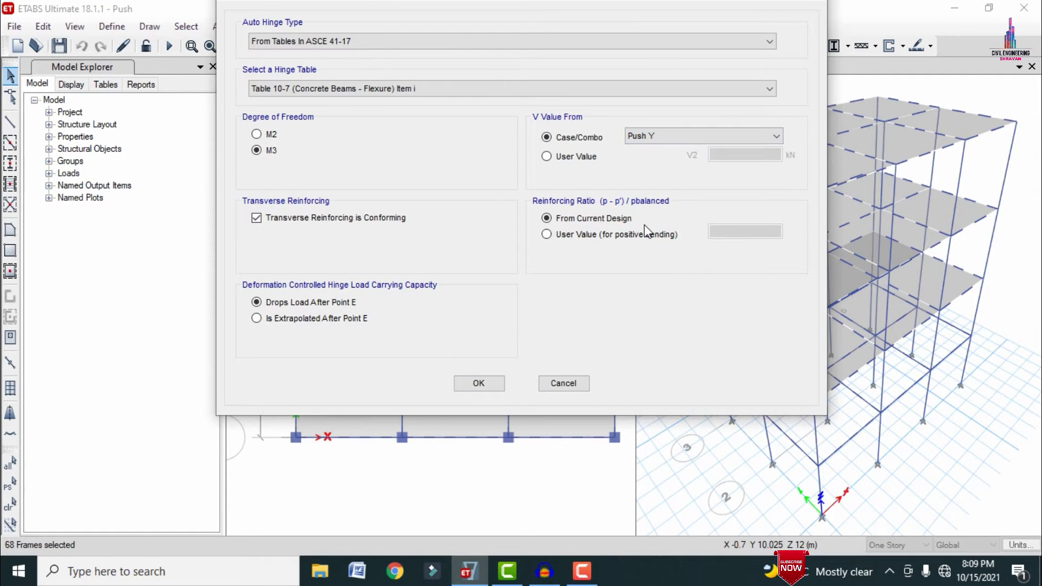
left_click(467, 385)
left_click(507, 141)
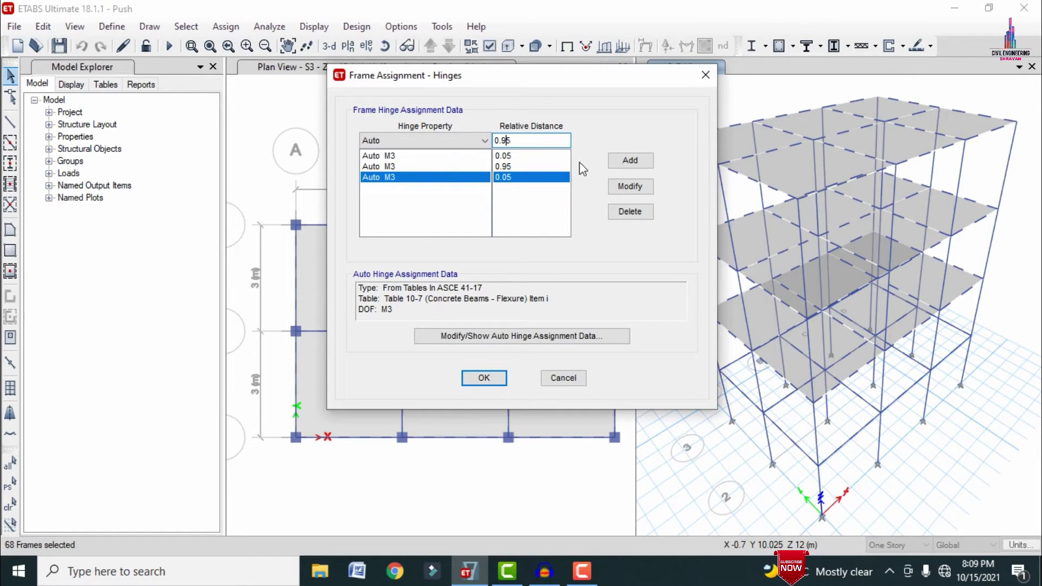
left_click(618, 162)
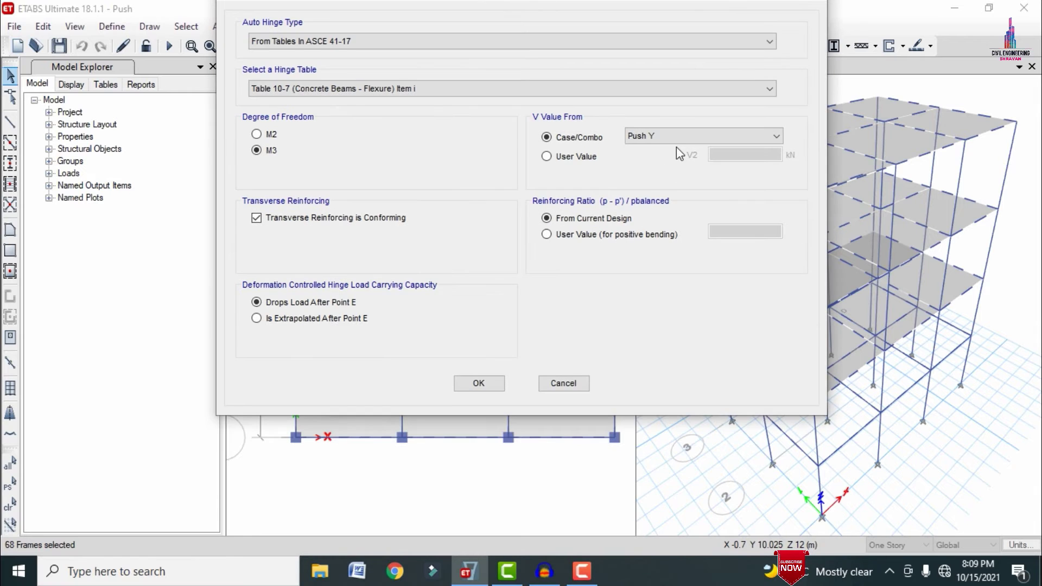
left_click(479, 385)
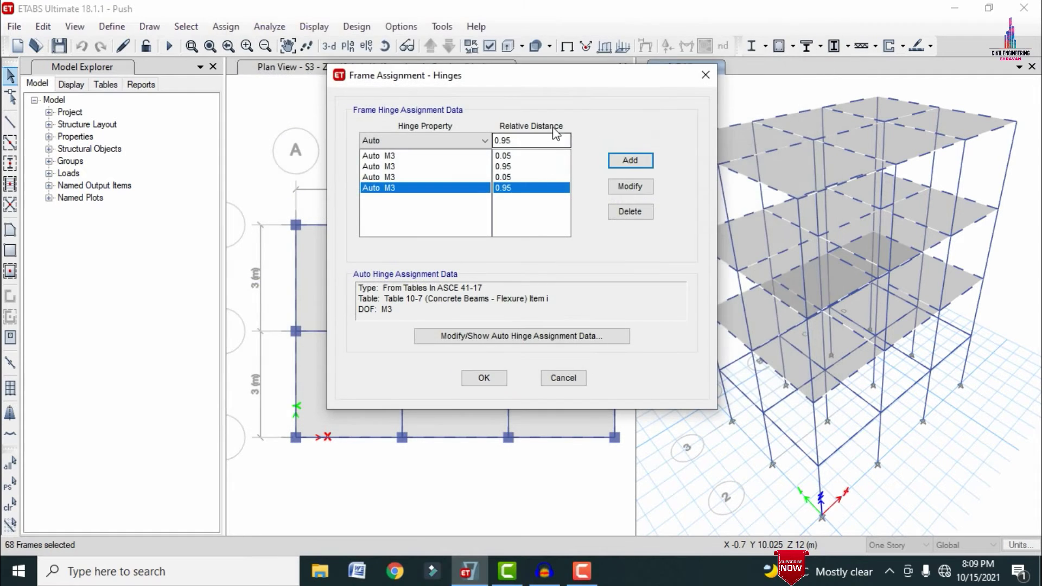
- Review the four hinge rows (0.05, 0.95, 0.05, 0.95) and assign them to the beams
left_click(513, 157)
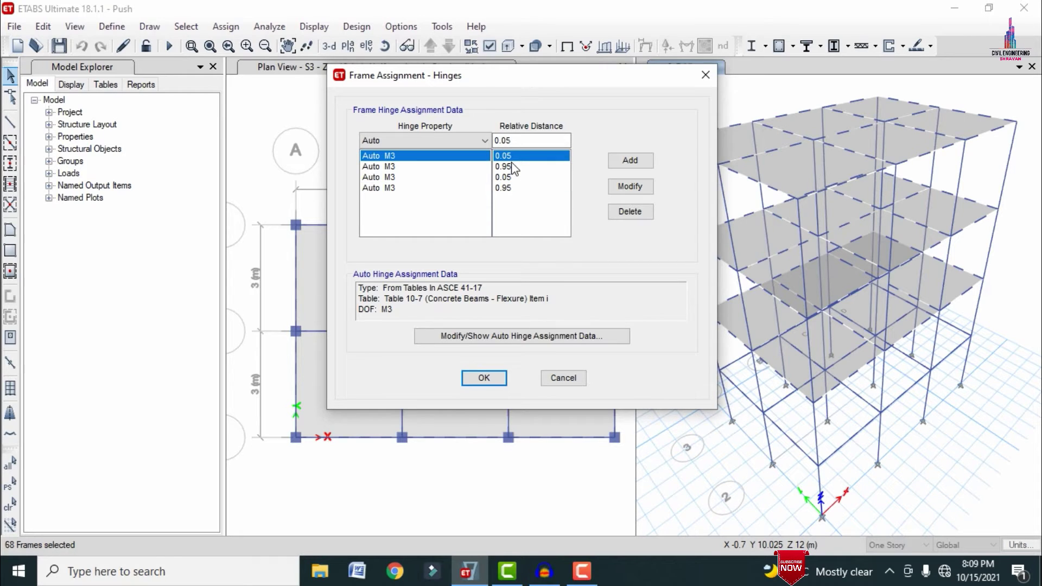
left_click(513, 168)
left_click(514, 179)
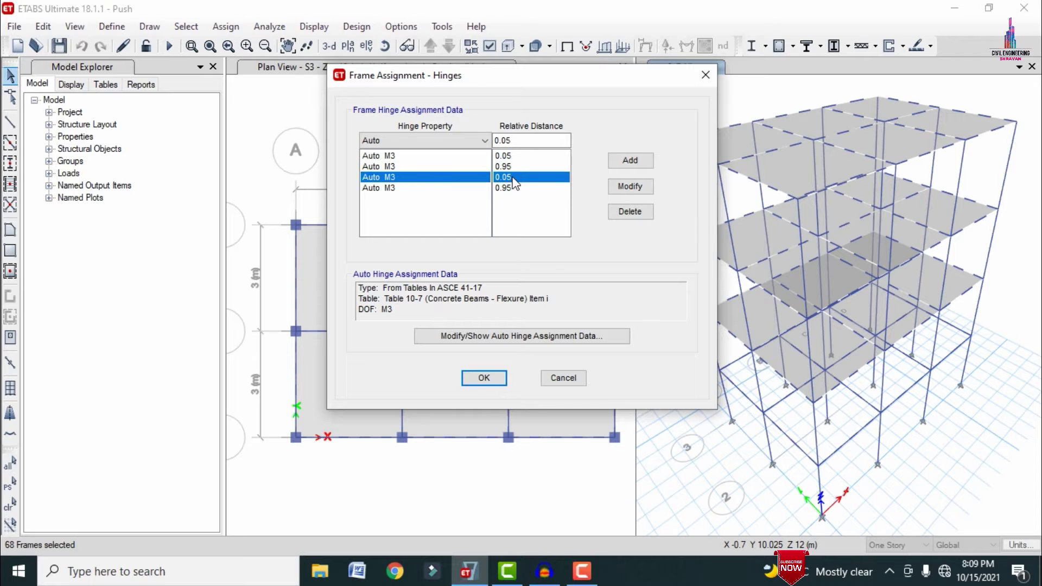
left_click(513, 189)
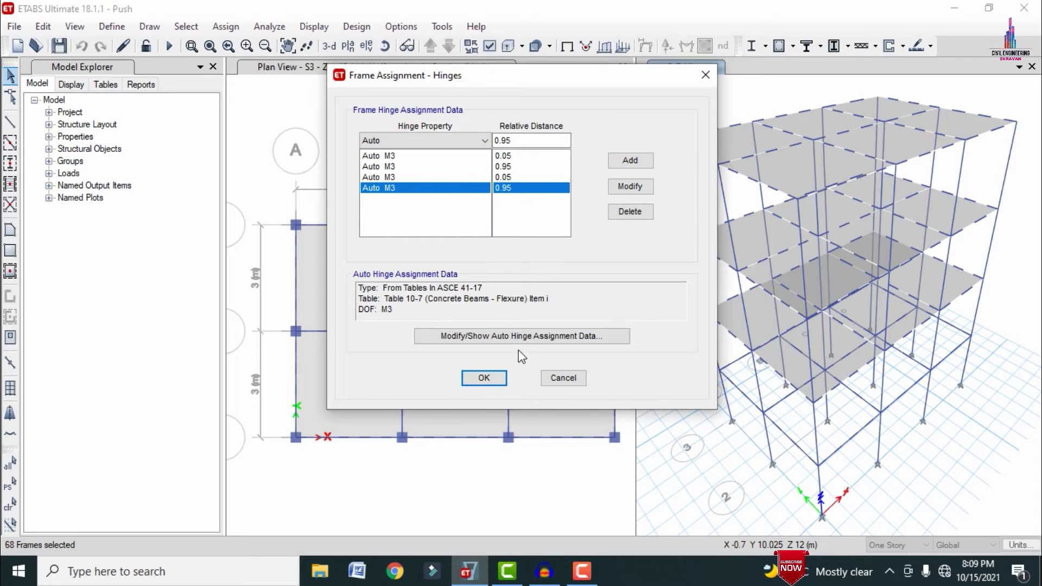
left_click(491, 377)
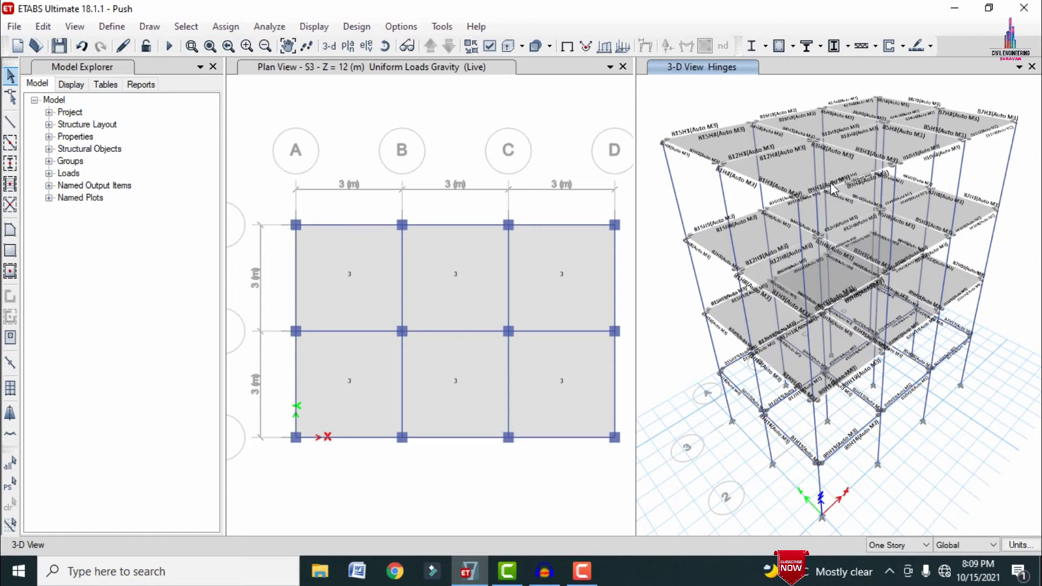
- Zoom in on the hinges near the top of elevation A, then return to the 3D view
left_click(371, 47)
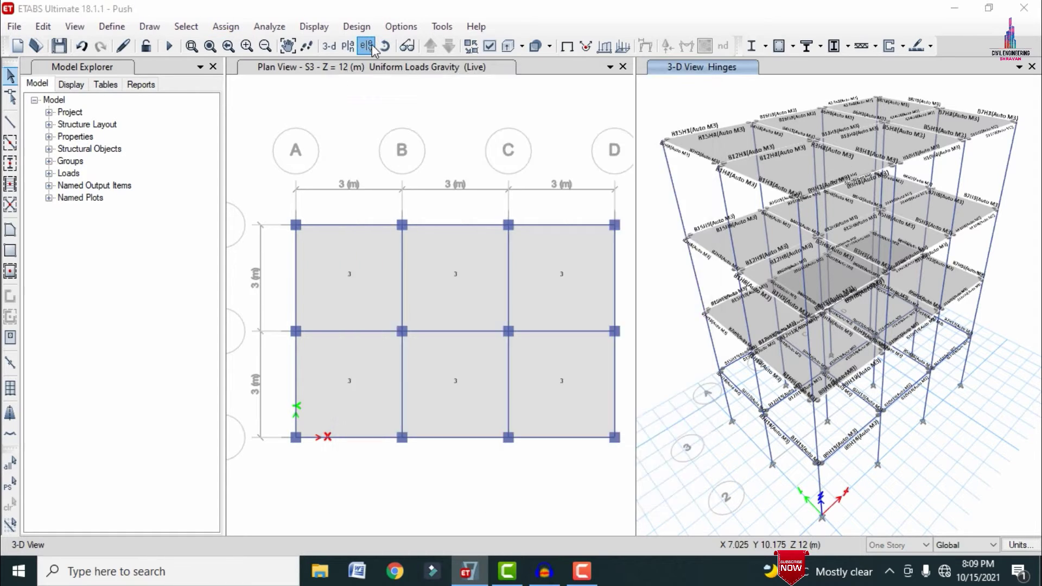
left_click(451, 471)
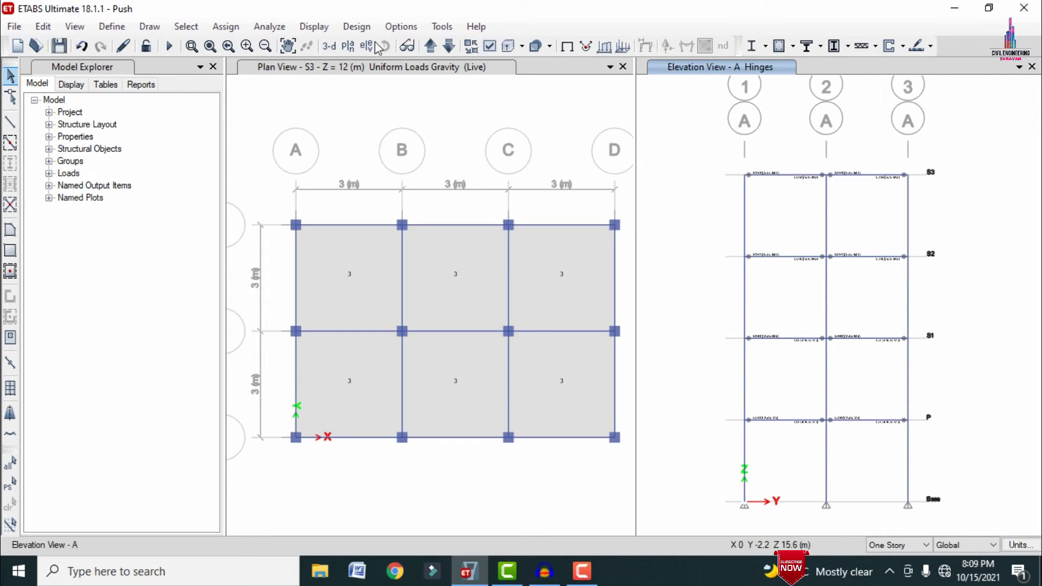
left_click(191, 47)
left_click_drag(707, 146, 828, 203)
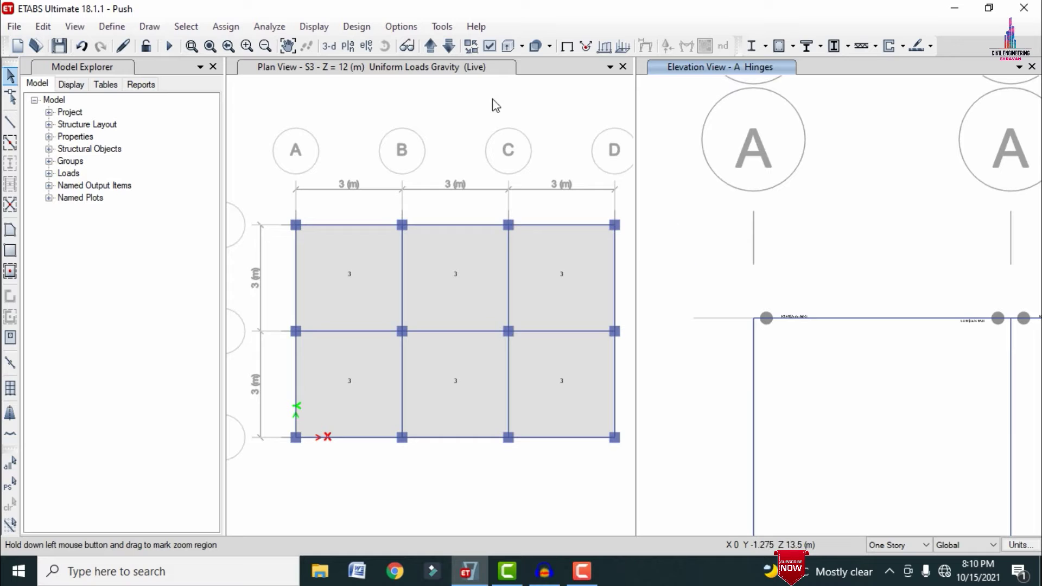
left_click(329, 46)
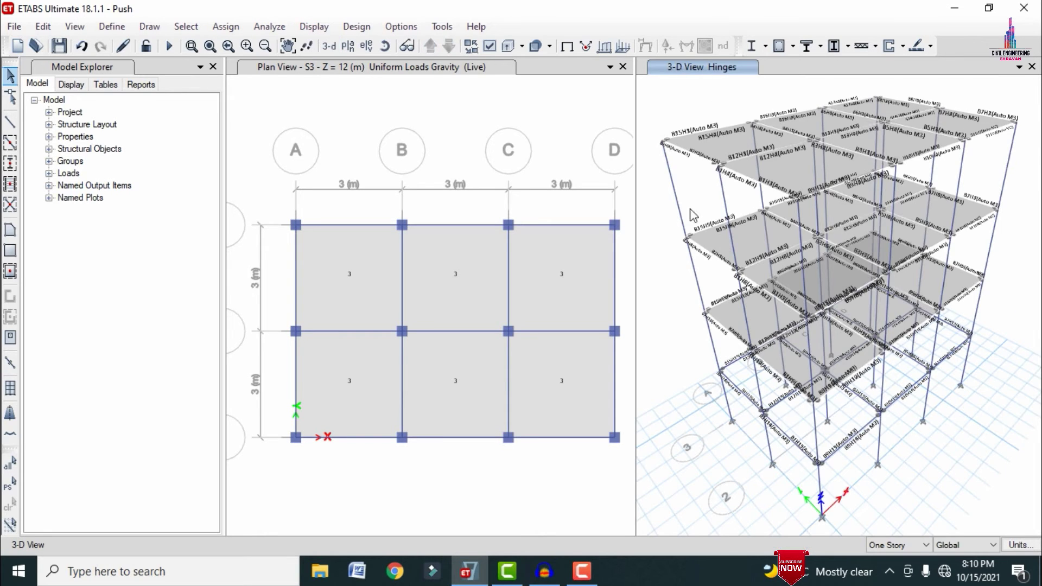
- Select all frames with the C0.3X0.3 frame section property
left_click(186, 26)
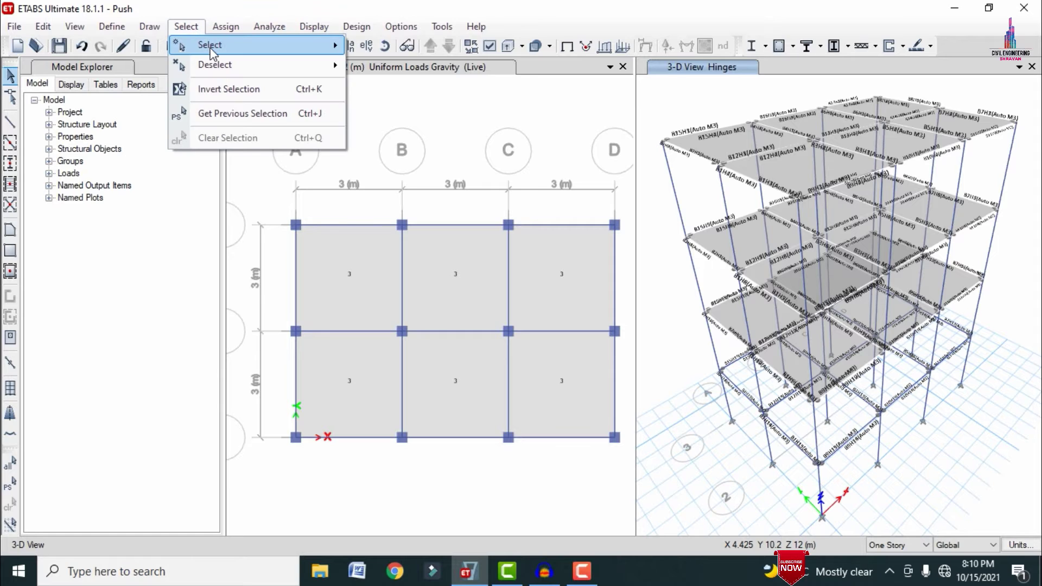
mouse_move(210, 49)
mouse_move(401, 177)
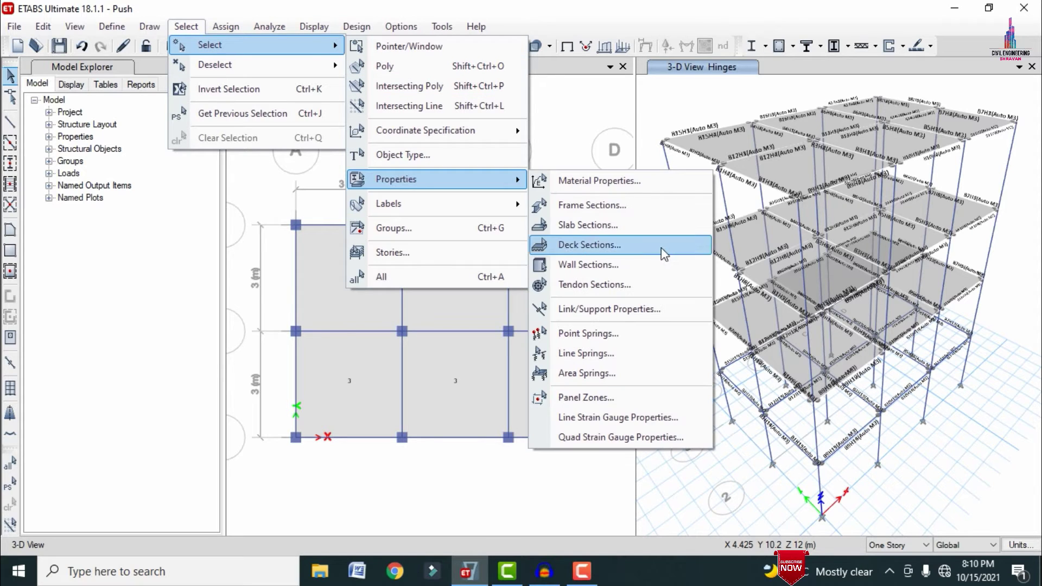
left_click(576, 205)
left_click(434, 219)
left_click(437, 210)
left_click(453, 452)
left_click(580, 452)
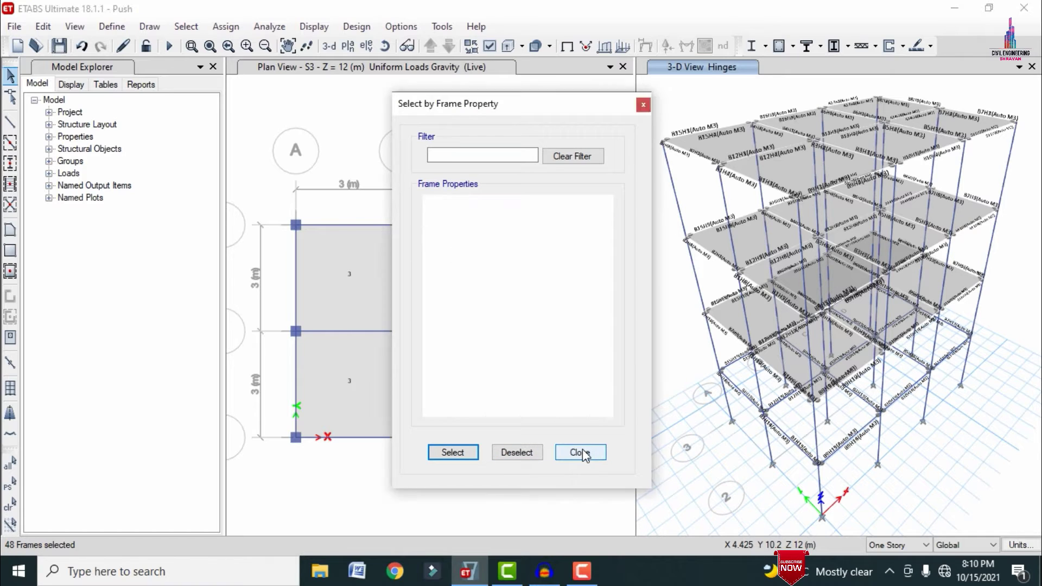
- Start frame hinge assignment and add an auto hinge at relative distance 0.05
left_click(226, 26)
mouse_move(250, 65)
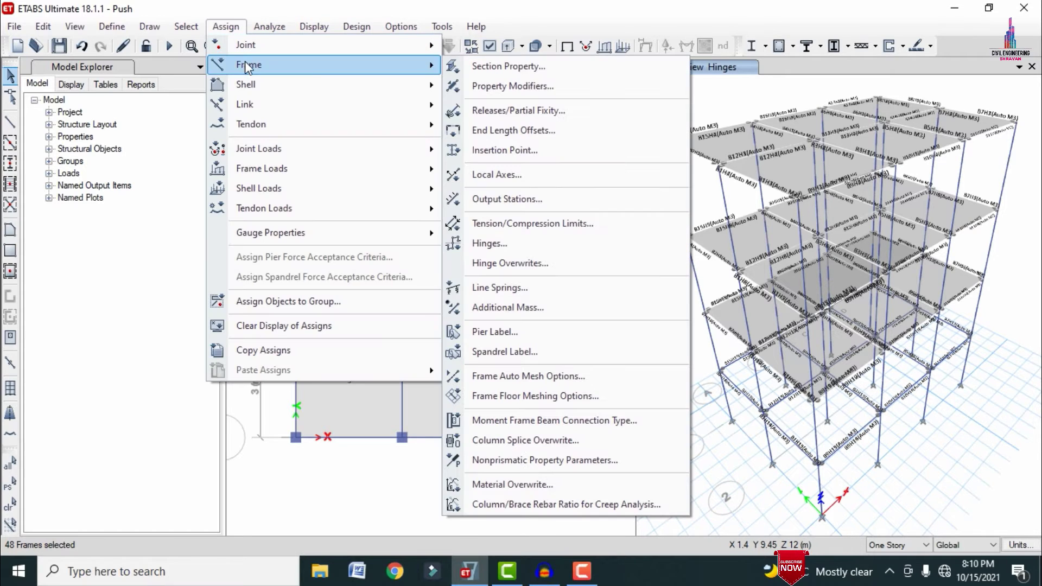
left_click(522, 243)
left_click(521, 140)
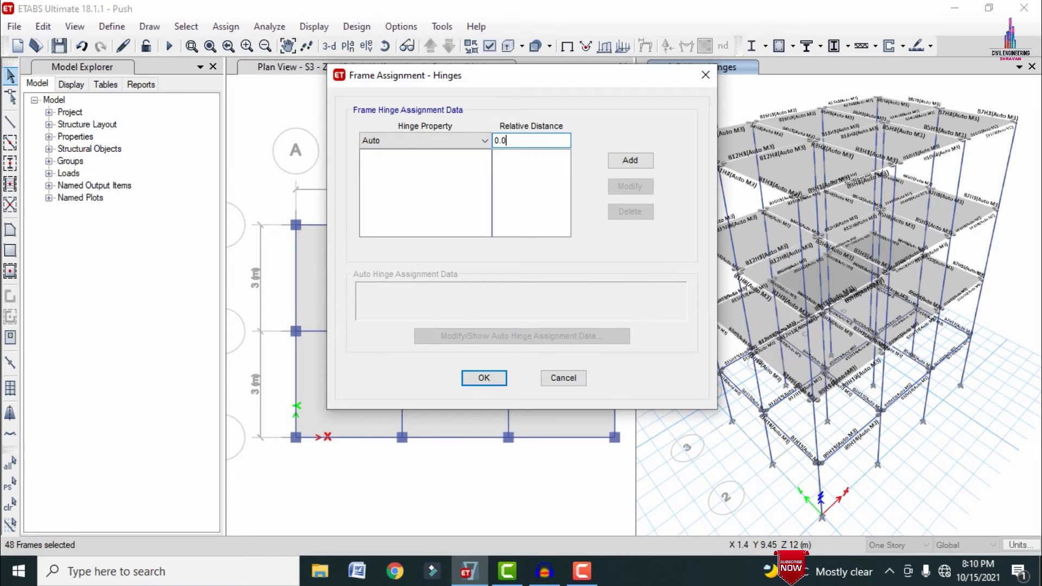
left_click(630, 160)
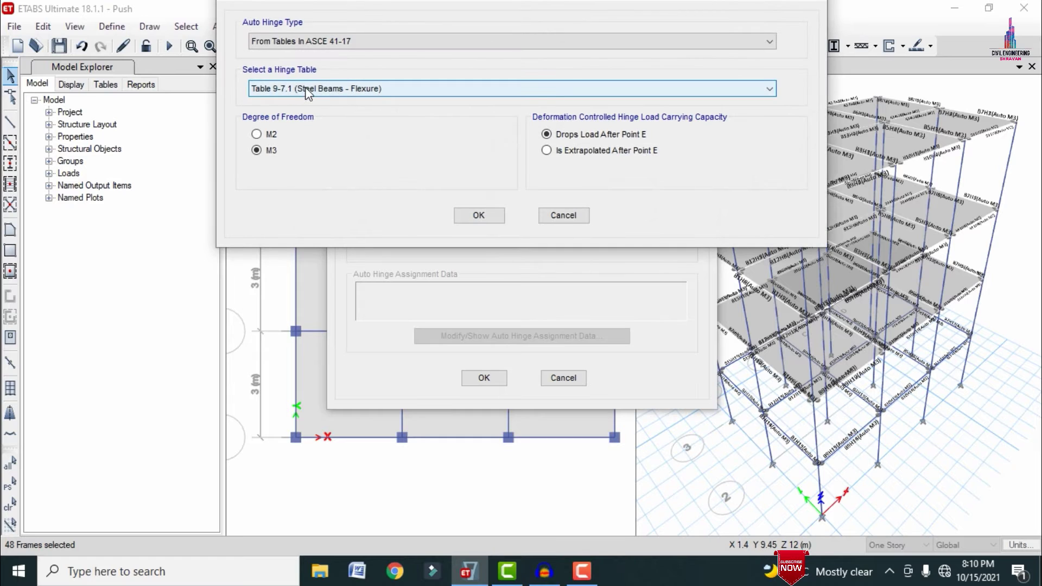
- Set the hinge to ASCE 41-17 Table 10-8 and 10-9 concrete columns, gravity from Push X
left_click(309, 89)
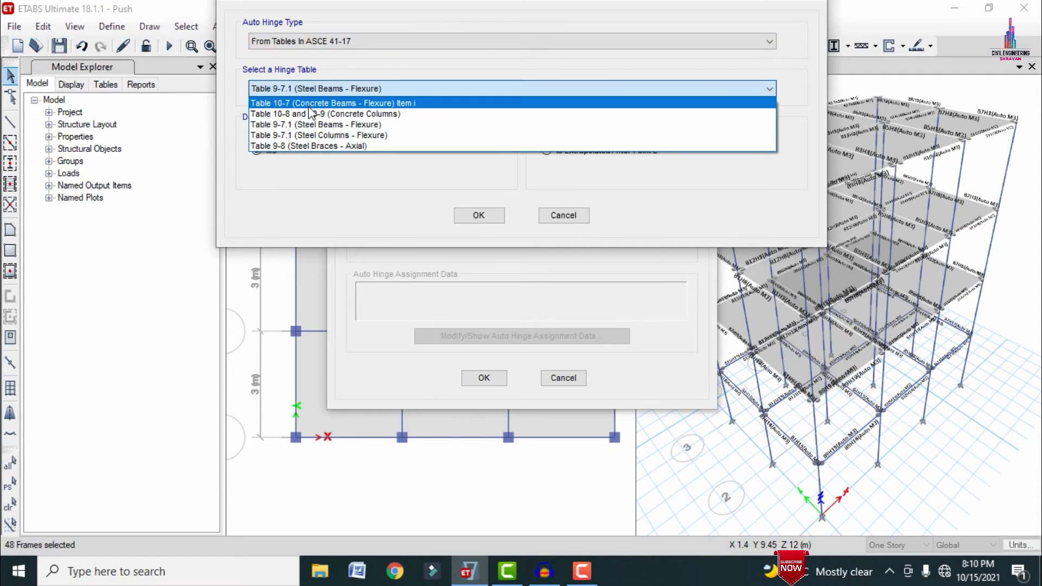
left_click(311, 114)
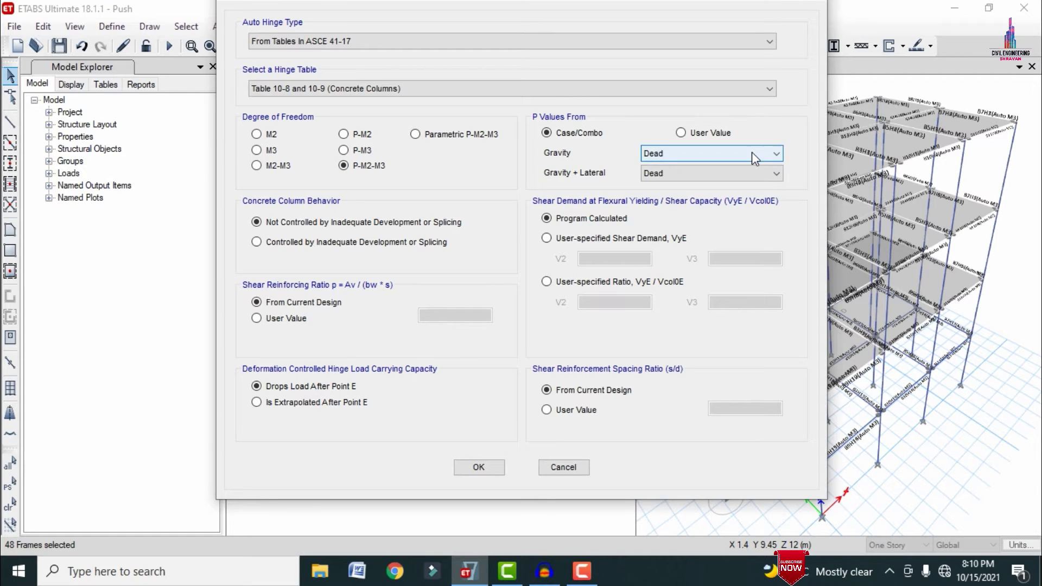
left_click(679, 151)
left_click(657, 232)
left_click(663, 173)
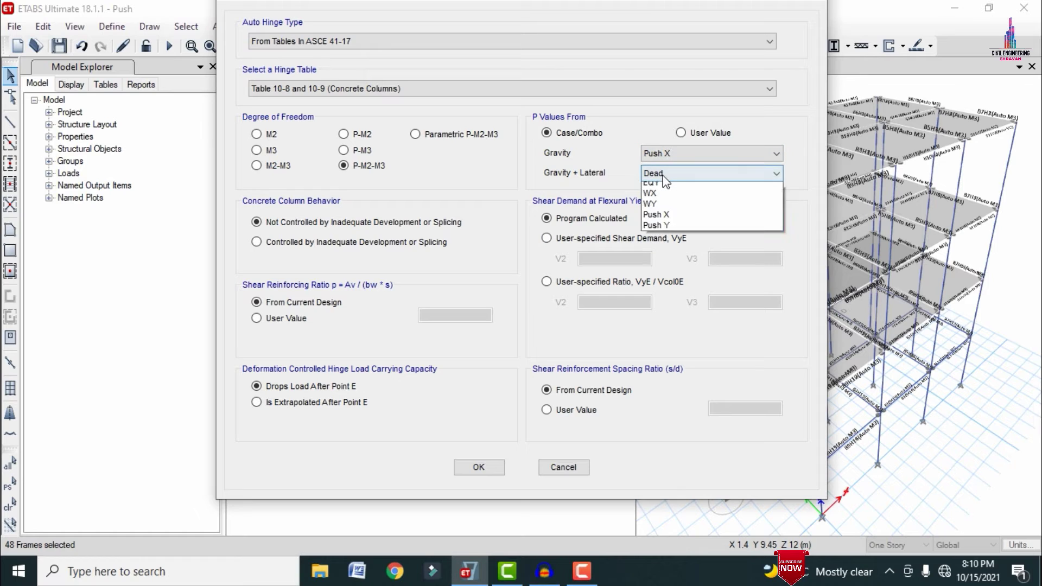
left_click(663, 175)
left_click(650, 175)
left_click(651, 188)
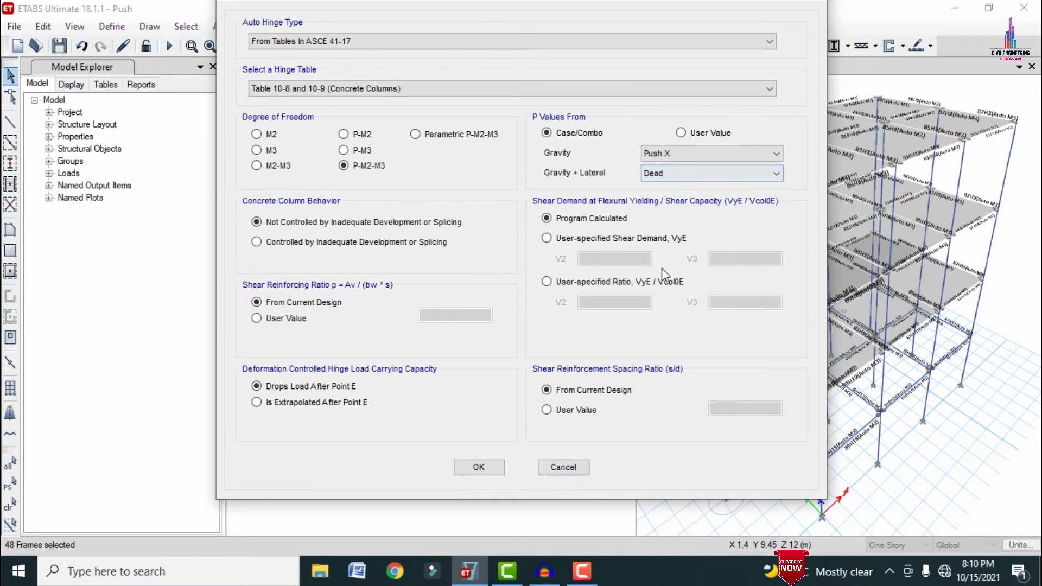
left_click(477, 471)
left_click(507, 140)
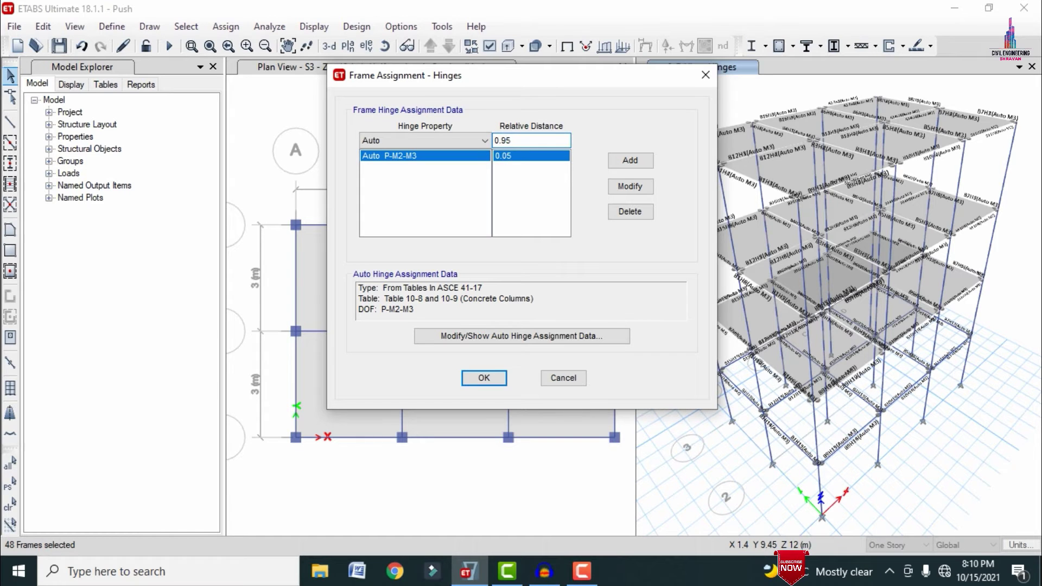
- Add a 0.95 Push X column hinge, then a 0.05 hinge with gravity from Push Y
type("0.95")
left_click(629, 161)
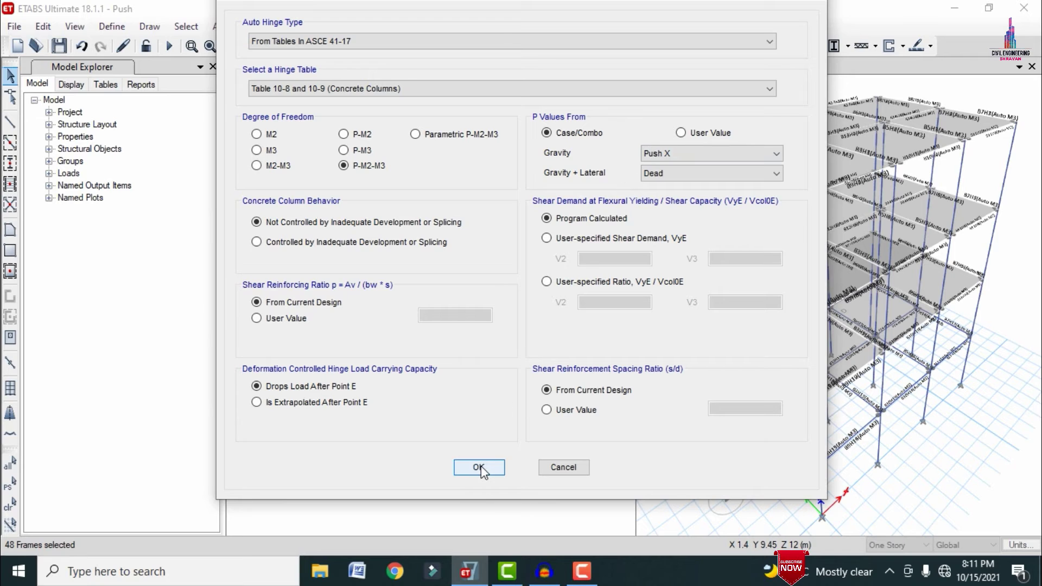
left_click(479, 468)
left_click(507, 143)
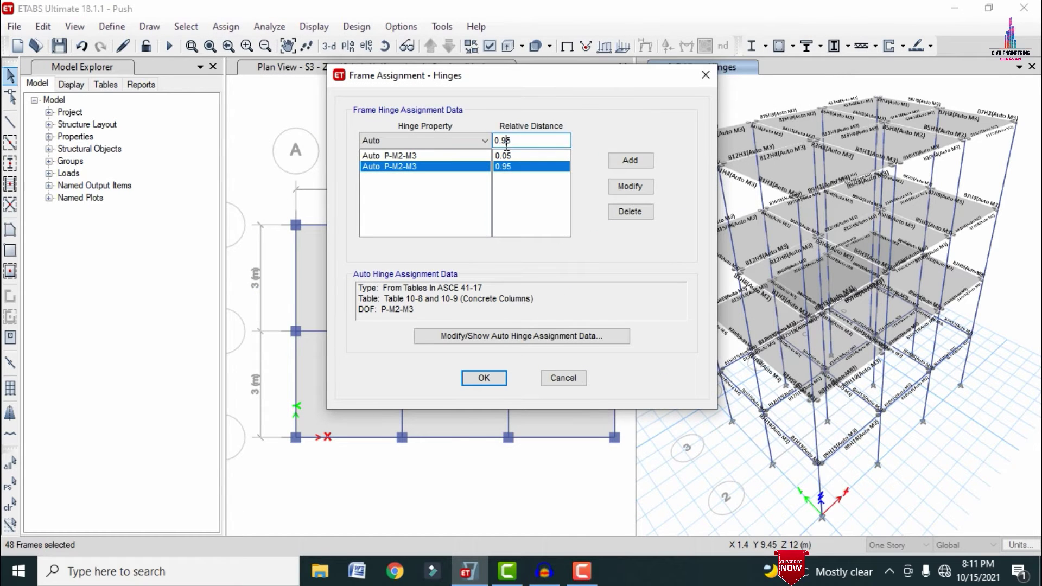
left_click(628, 162)
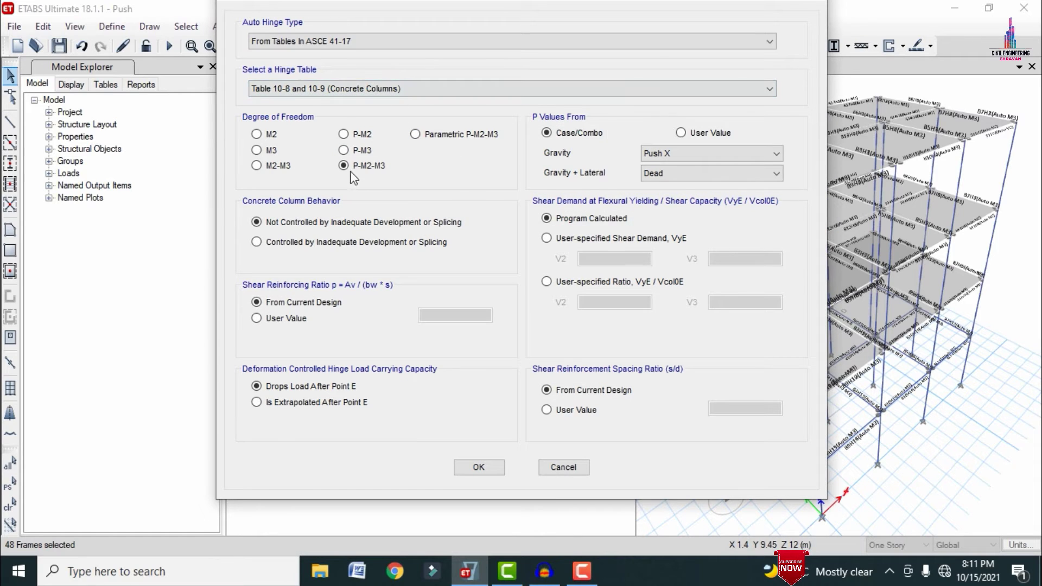
left_click(706, 154)
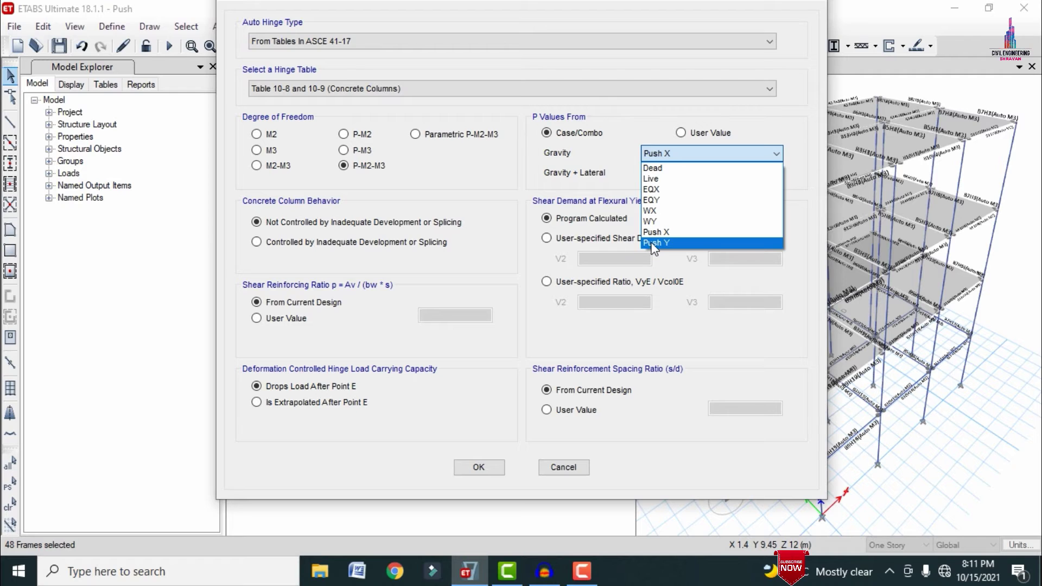
left_click(653, 244)
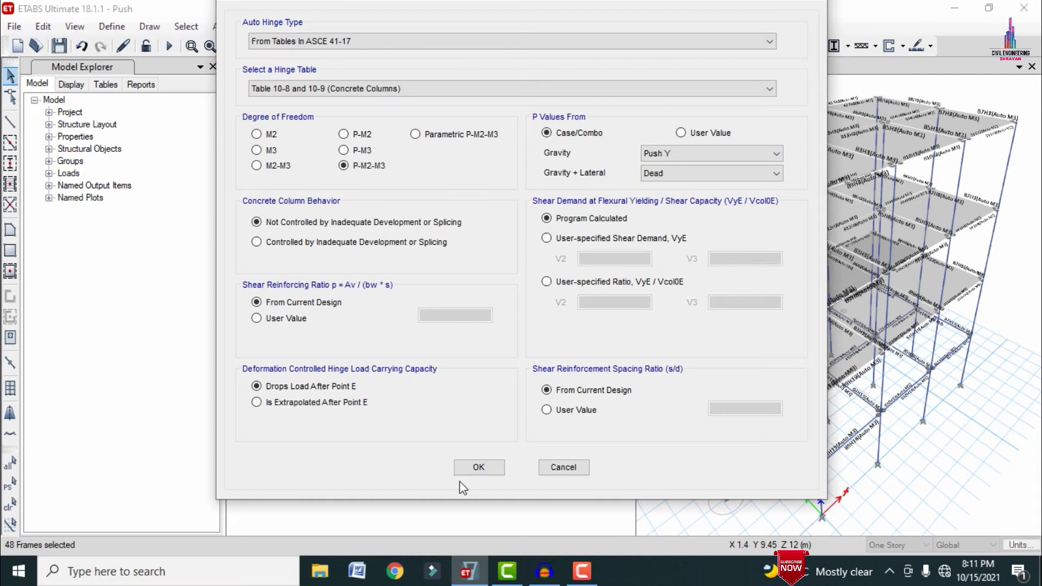
left_click(481, 468)
- Add the 0.95 Push Y hinge and assign all four P-M2-M3 hinges to the columns
left_click(500, 140)
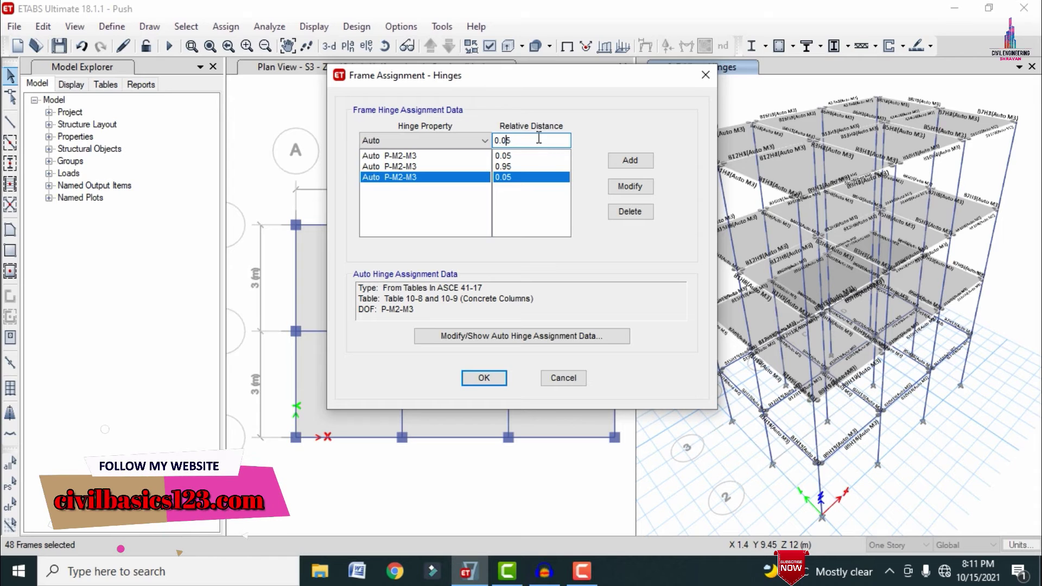
left_click(628, 163)
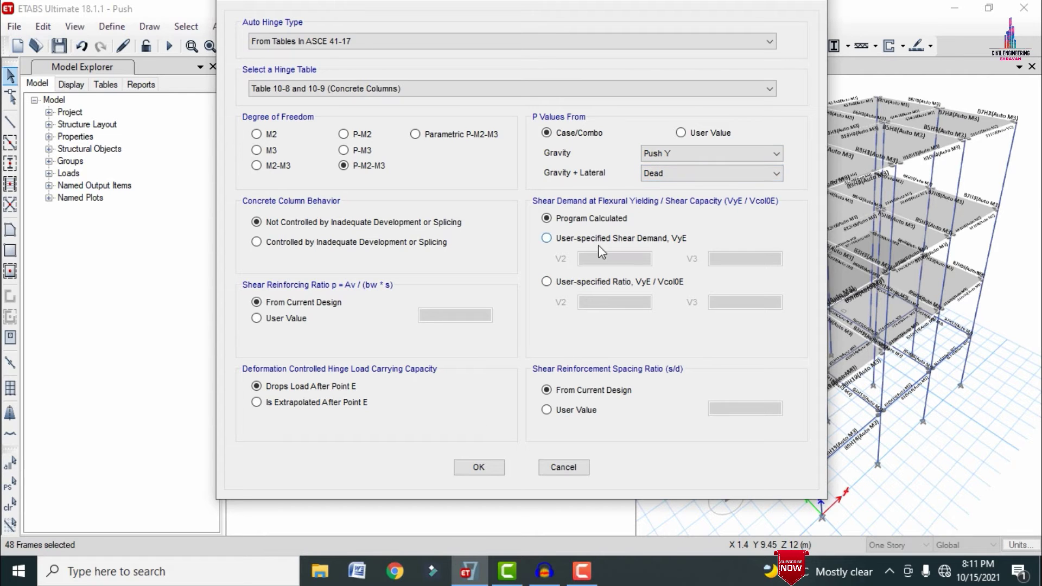
left_click(479, 467)
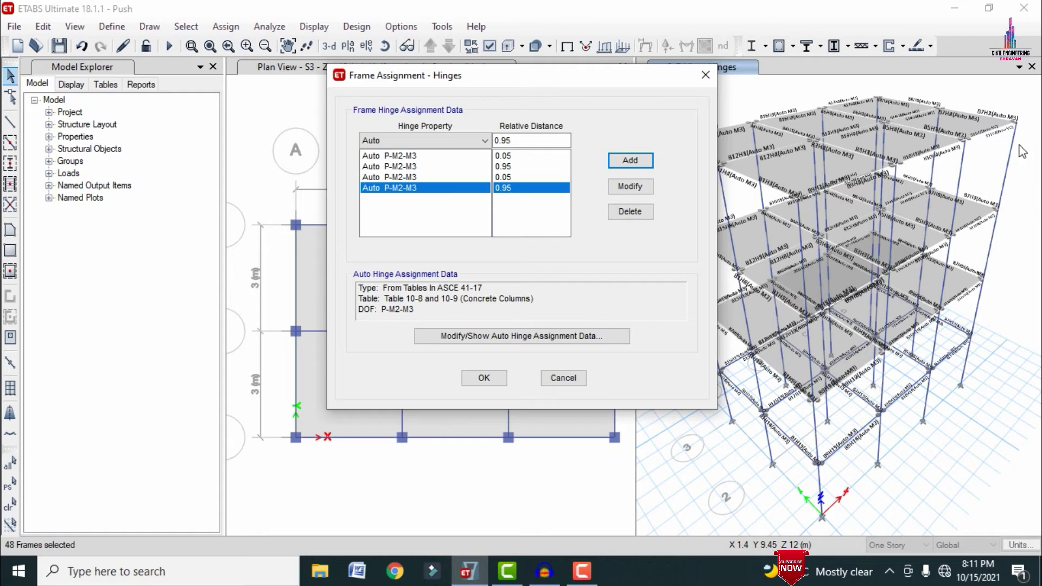
left_click(486, 380)
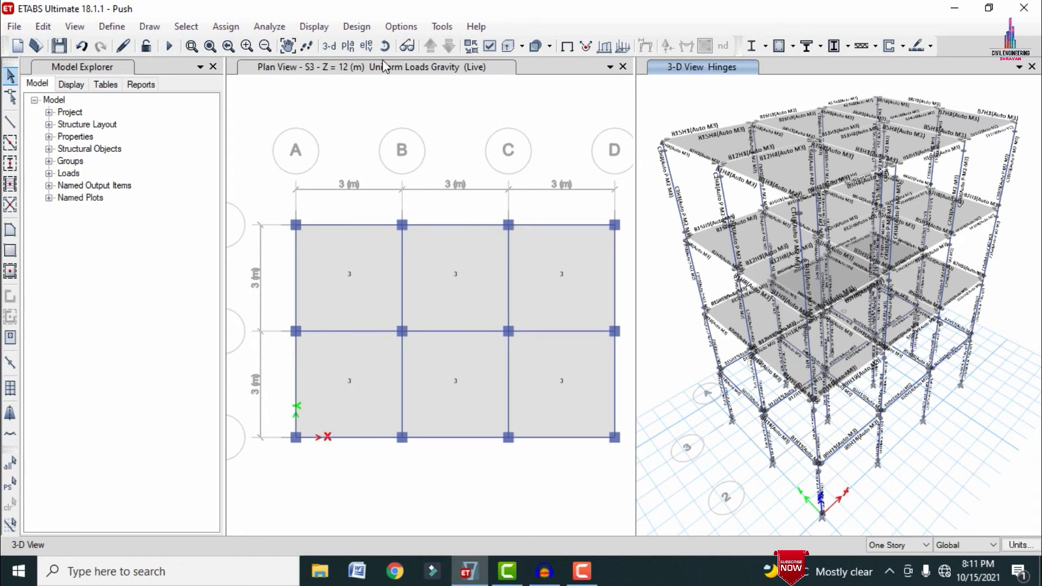
left_click(368, 48)
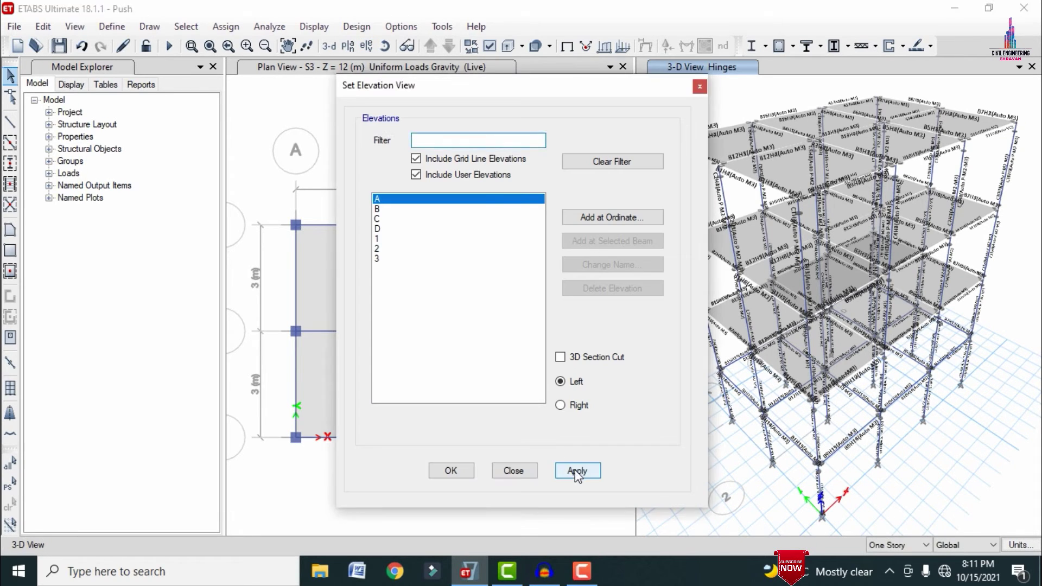
left_click(456, 473)
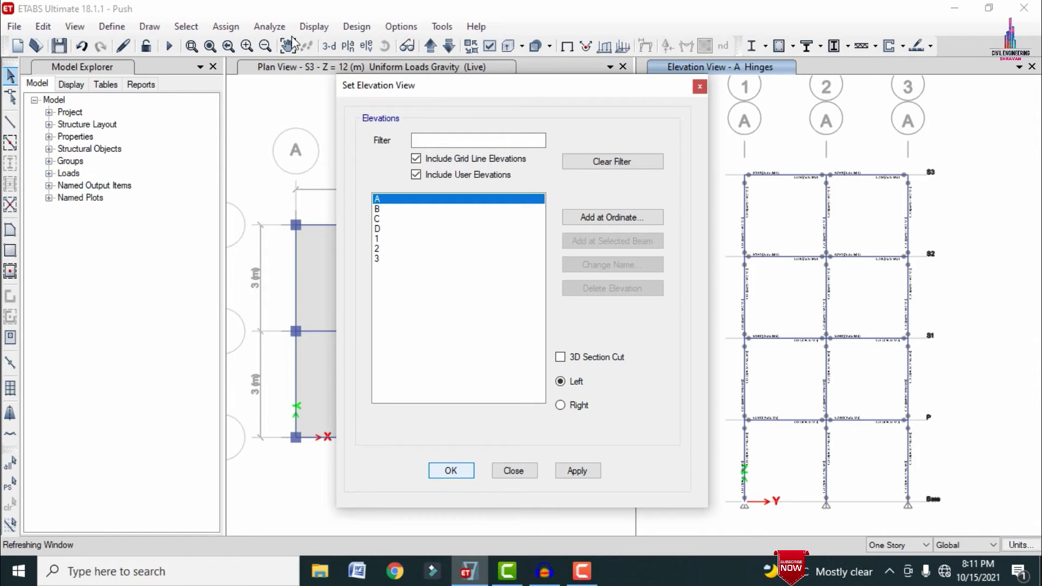
left_click(191, 46)
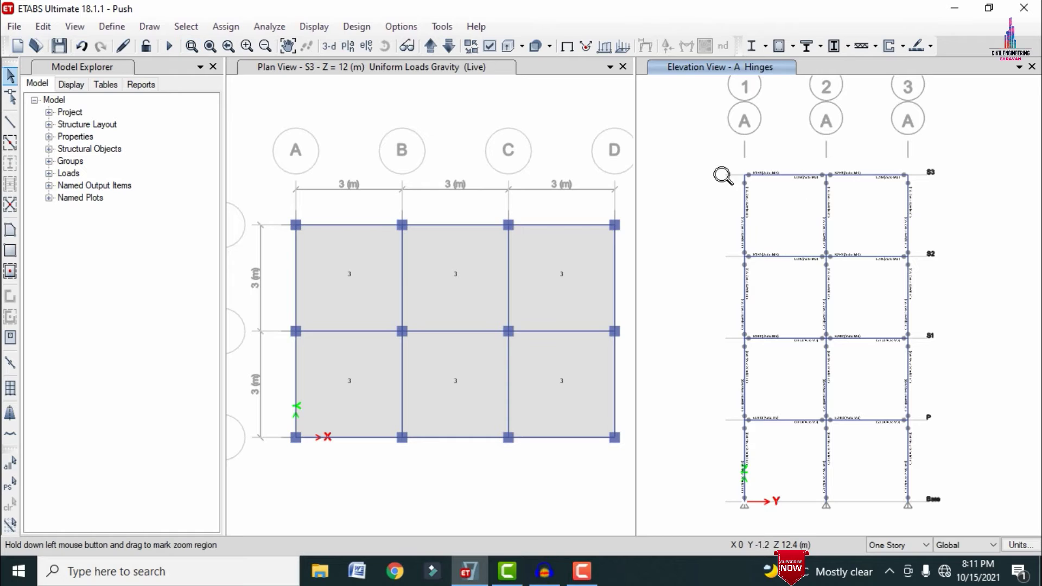
left_click_drag(739, 163, 762, 297)
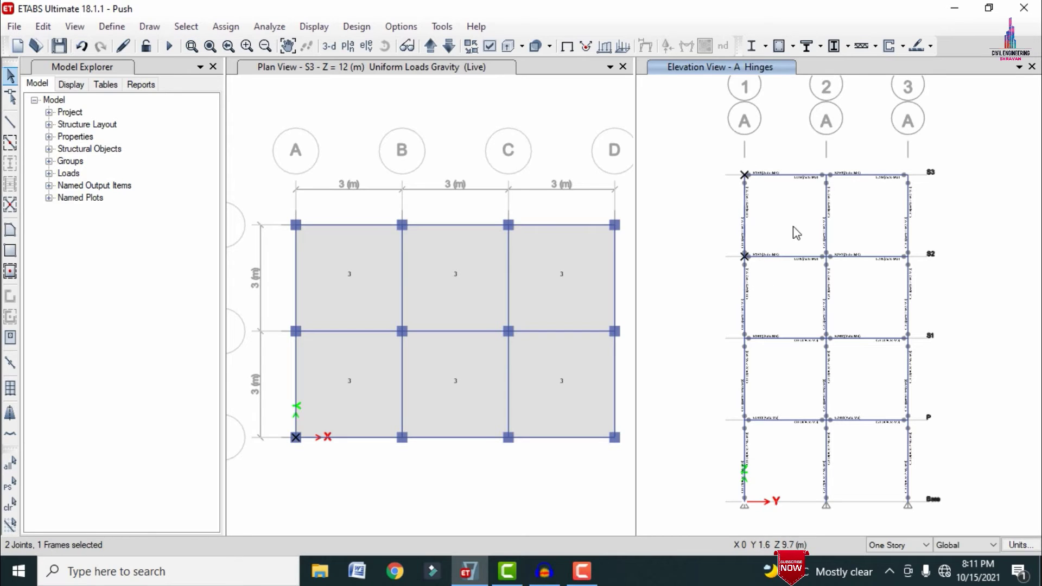
left_click(191, 46)
left_click_drag(710, 151, 776, 296)
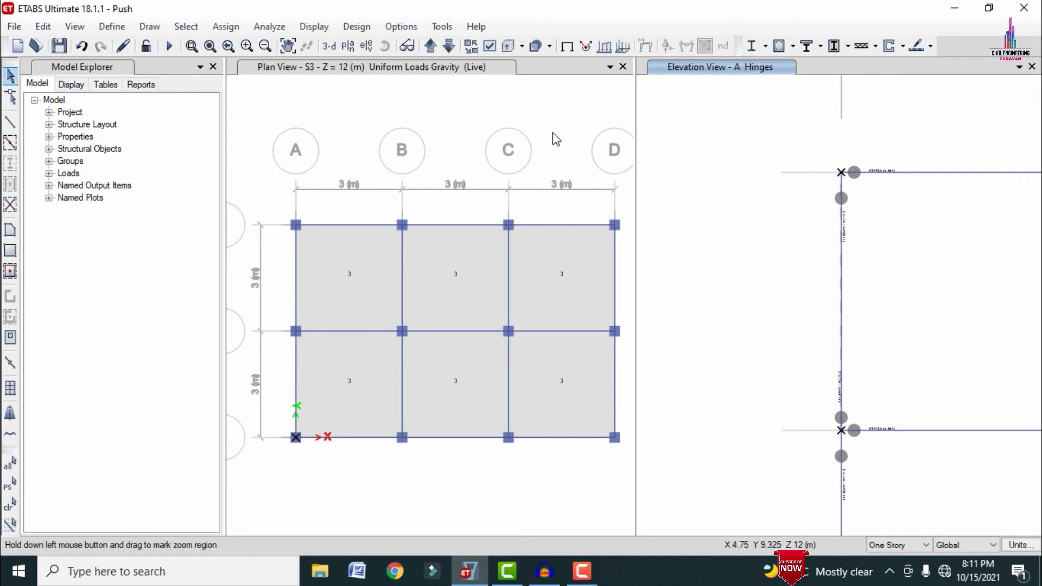
left_click(7, 508)
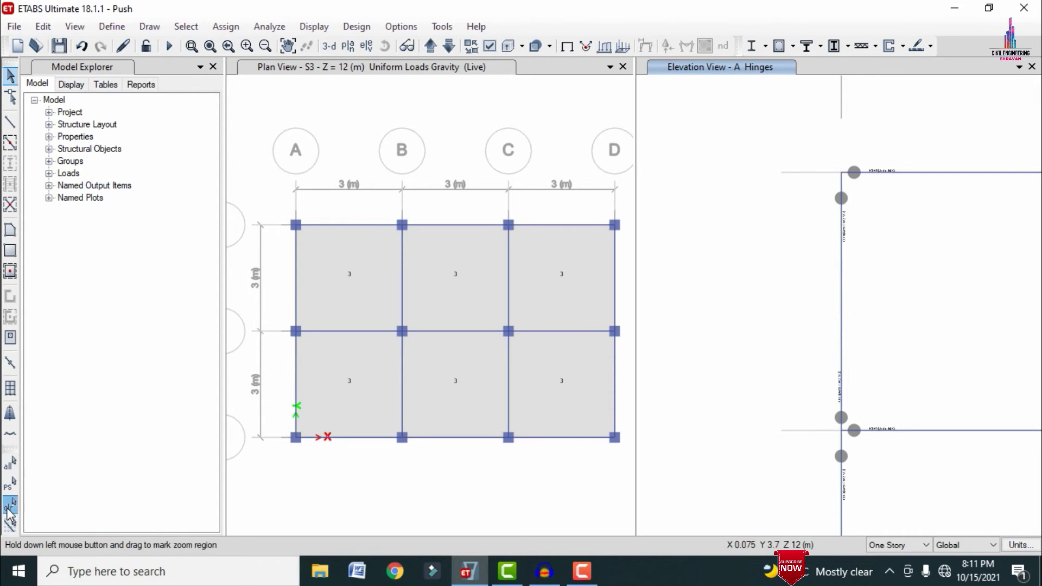
key("ctrl+shift+F3")
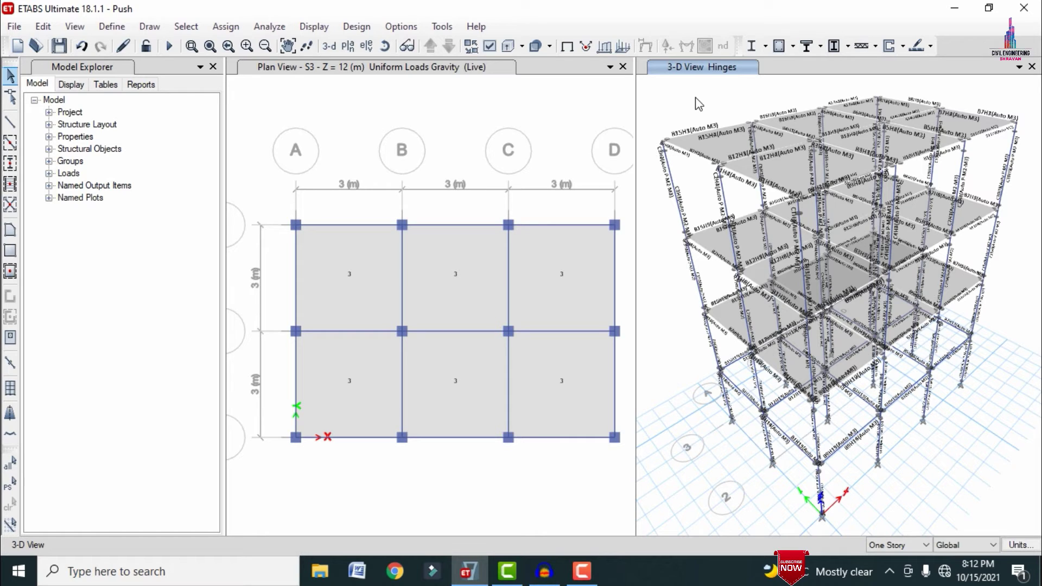
- Change the Dead load case type to Nonlinear Static
left_click(112, 26)
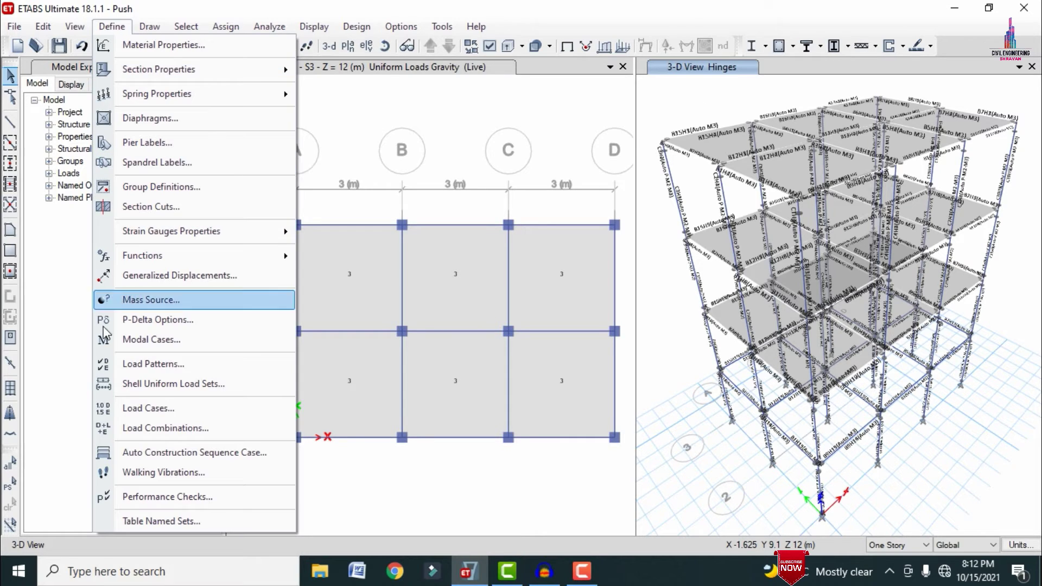
left_click(161, 409)
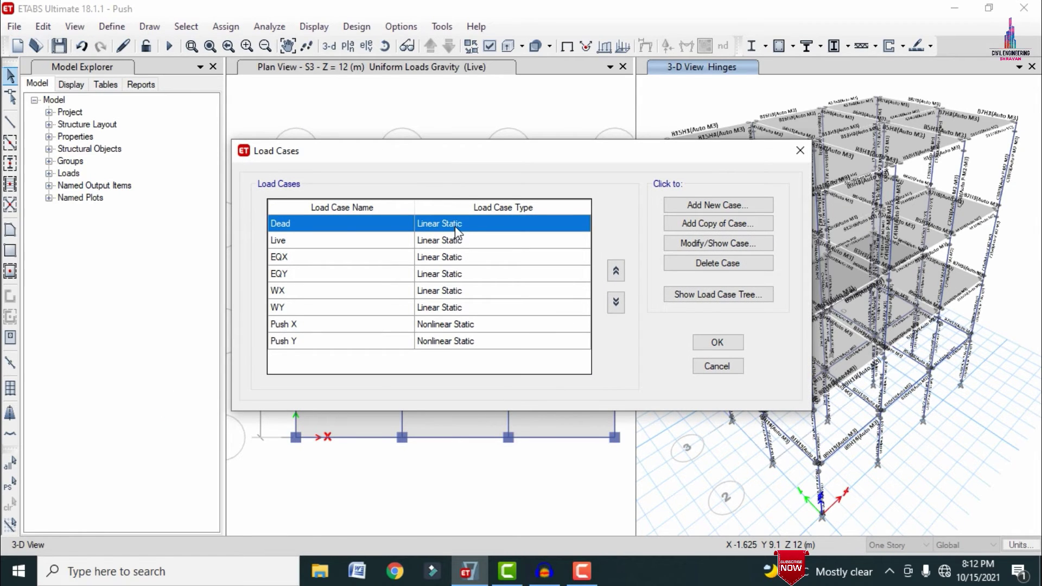
left_click(718, 243)
left_click(580, 90)
left_click(532, 115)
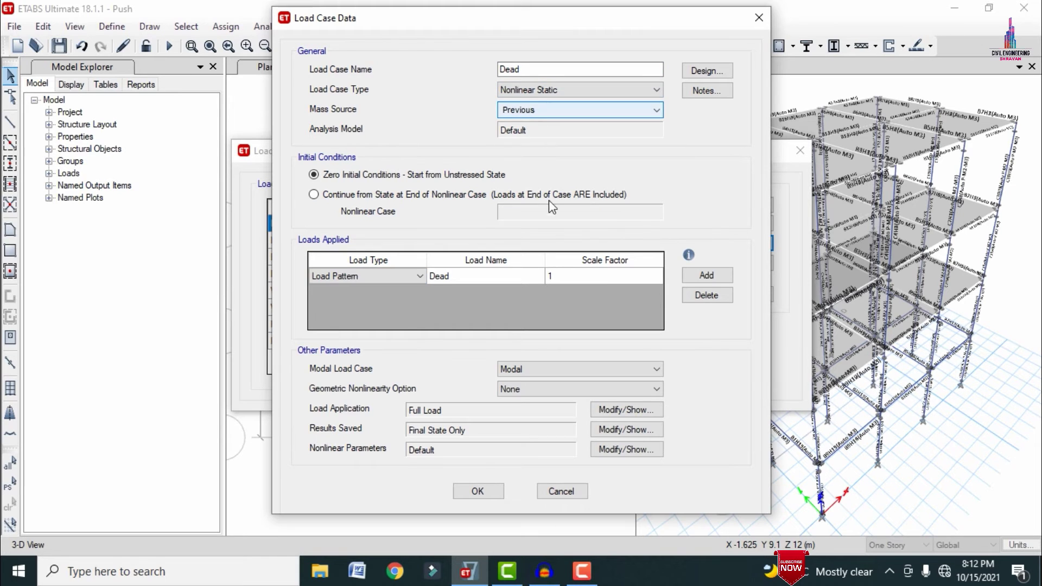
left_click(478, 491)
- Change the Live load case to Nonlinear Static and close the load case definitions
left_click(444, 240)
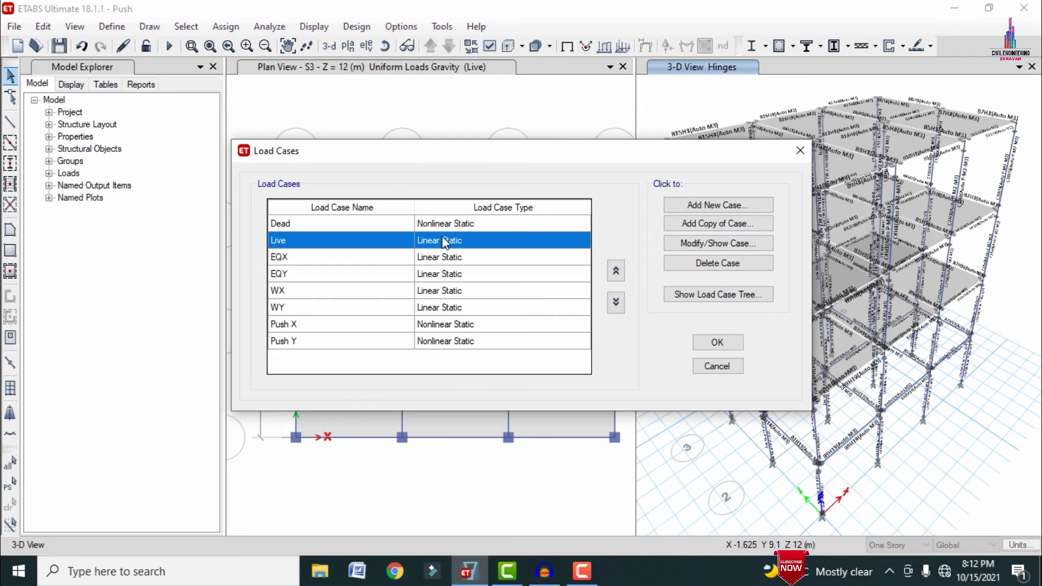
left_click(692, 242)
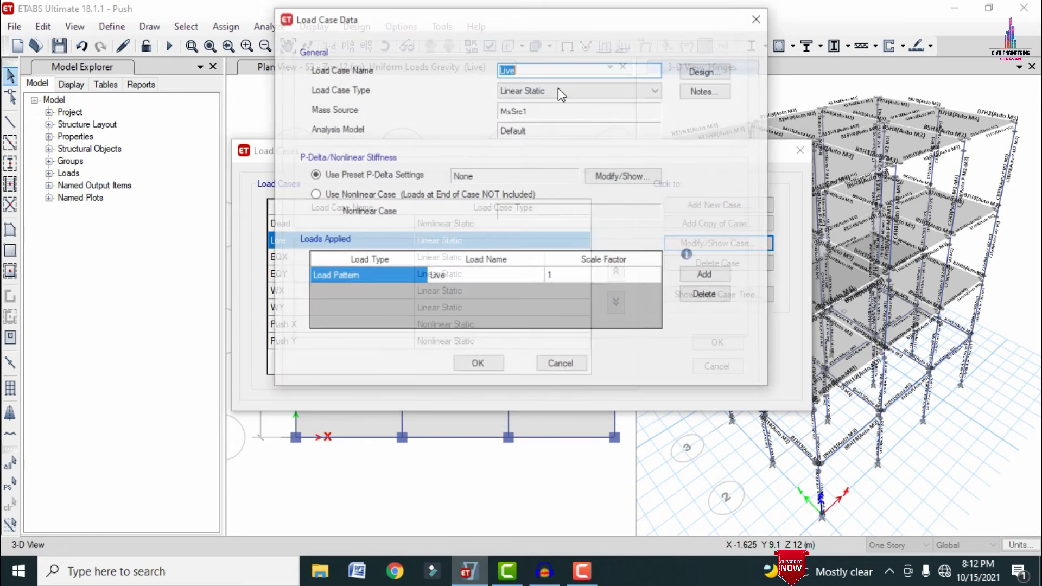
left_click(538, 90)
left_click(537, 114)
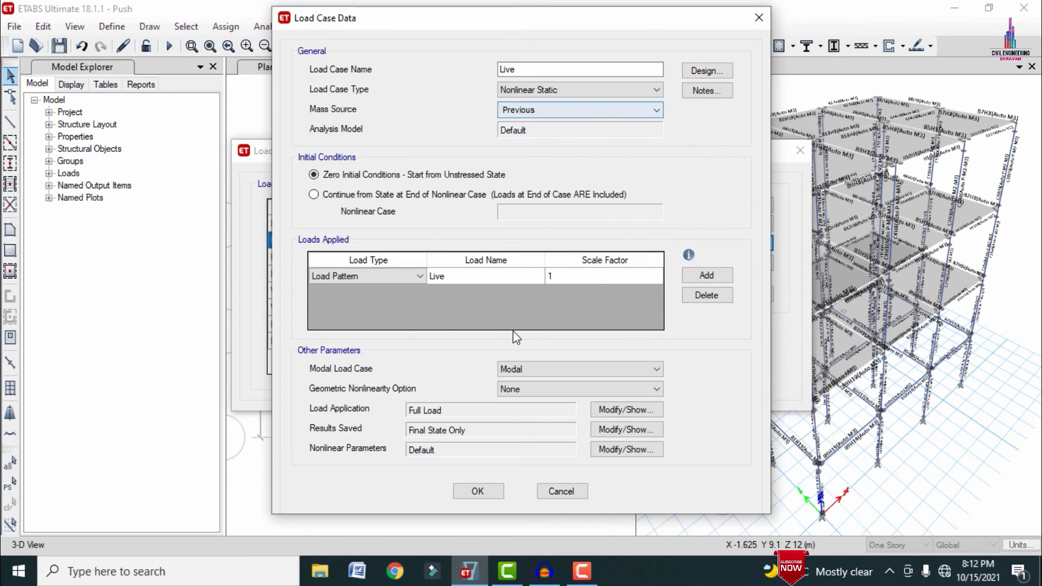
left_click(478, 491)
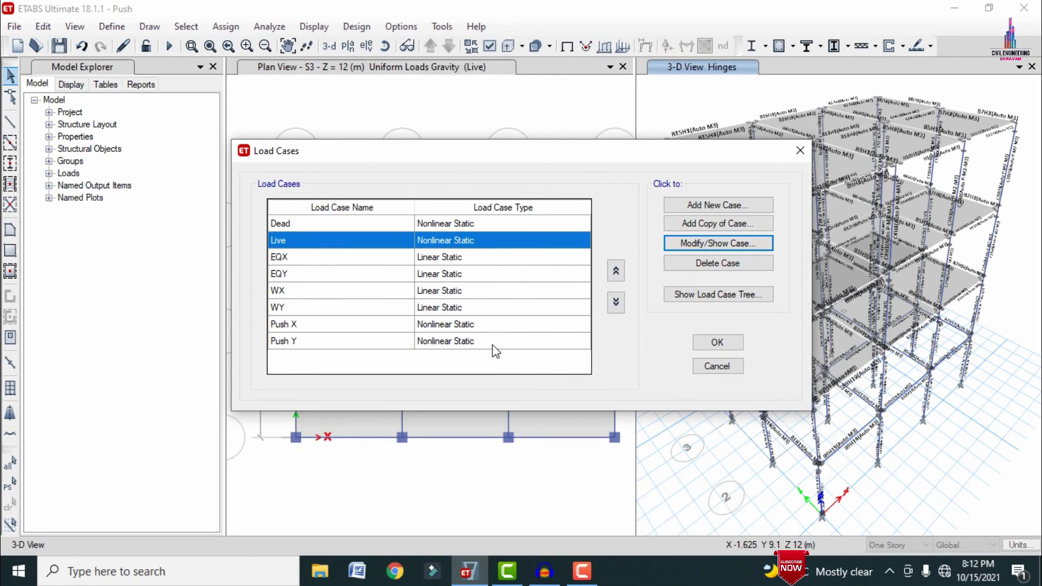
left_click(711, 346)
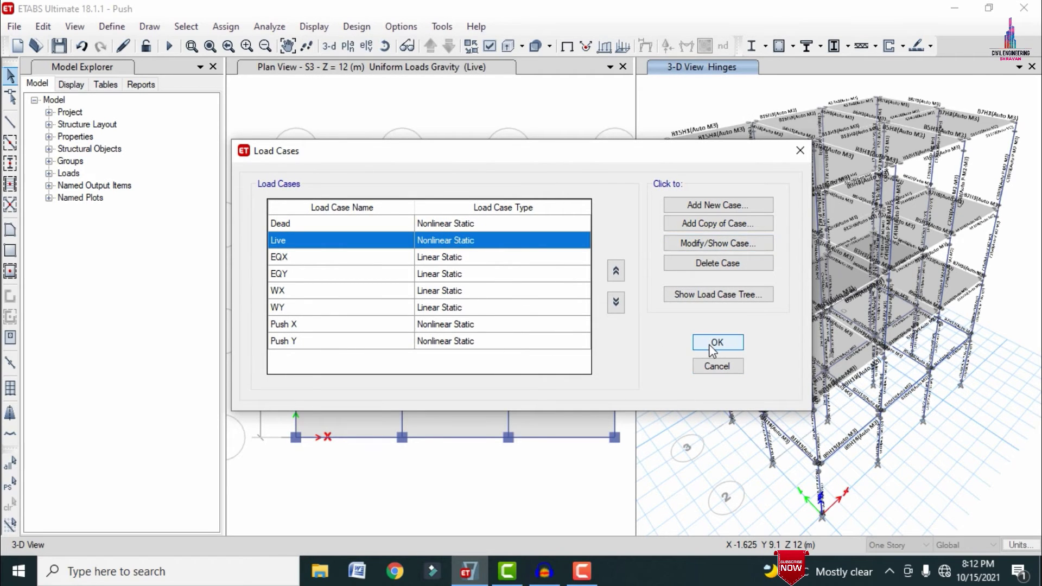
left_click(480, 114)
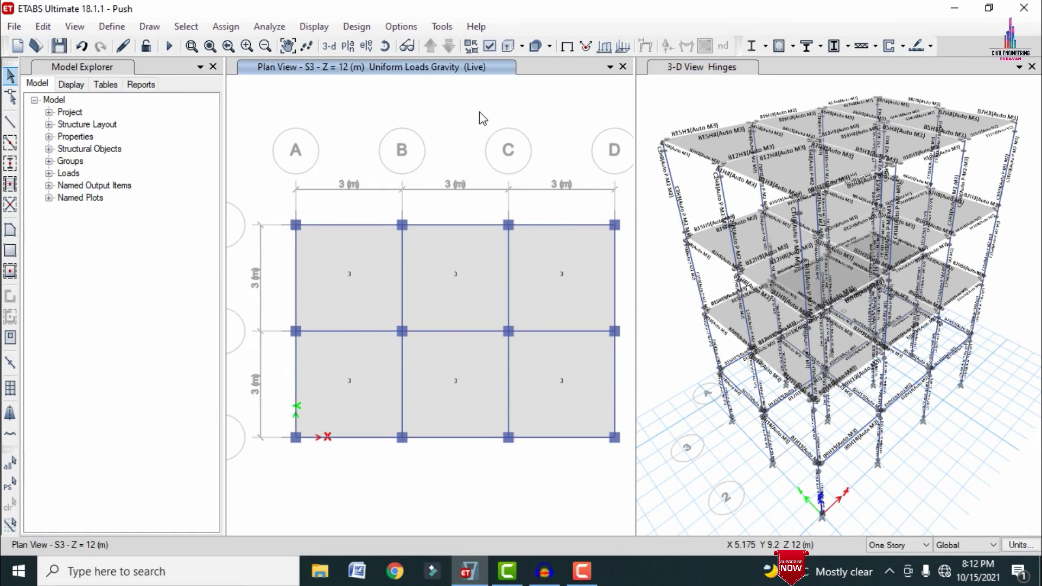
- Show the Base level plan and window-select its 12 joints
left_click(346, 48)
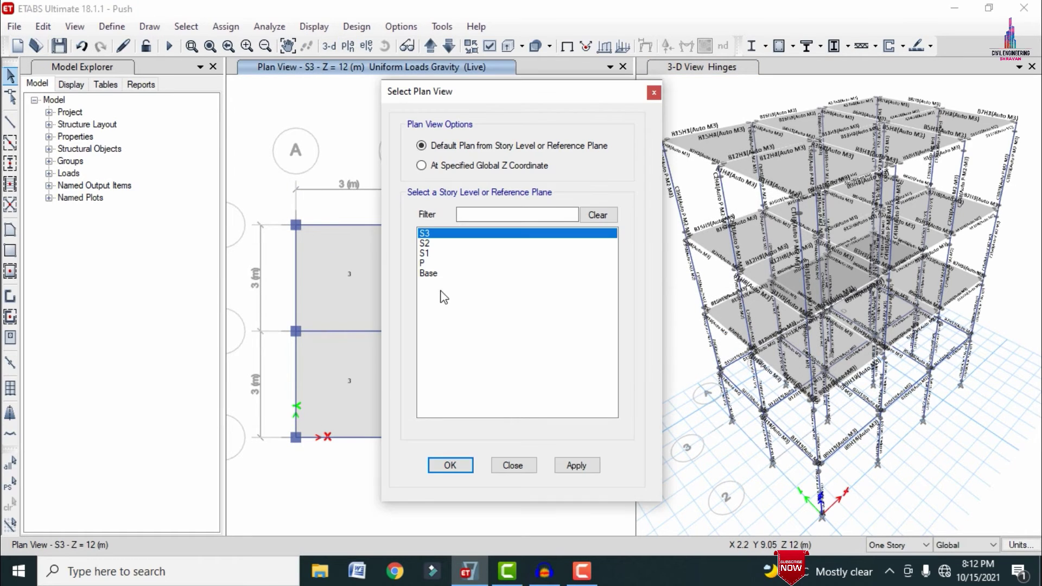
left_click(431, 273)
left_click(571, 469)
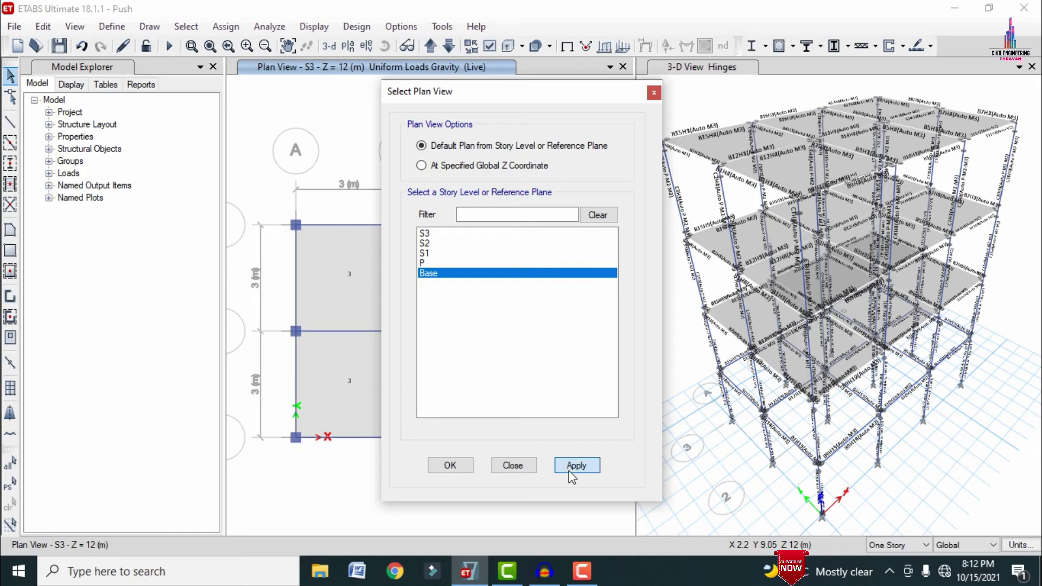
left_click(450, 465)
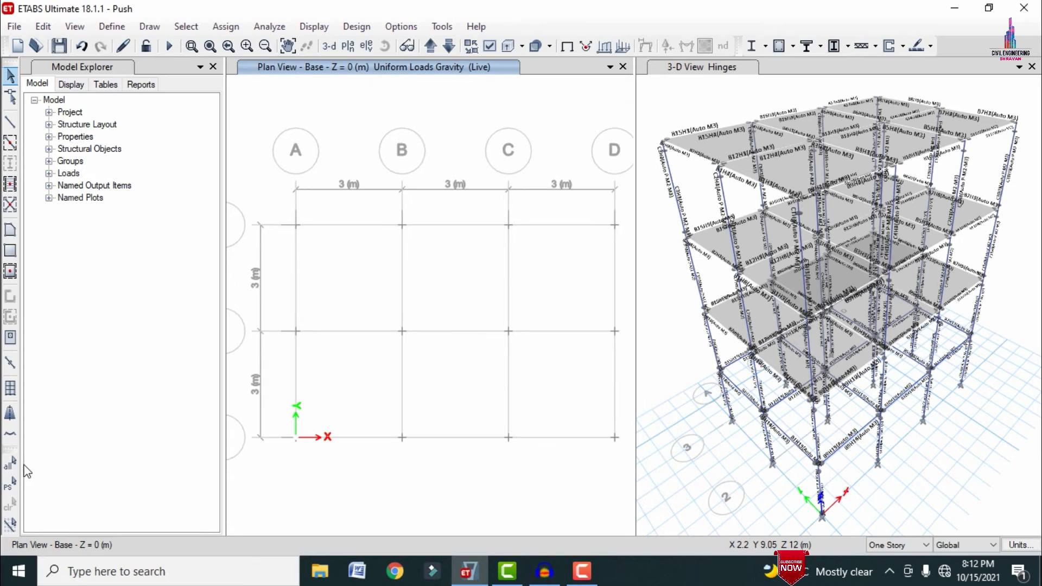
left_click_drag(253, 195, 629, 485)
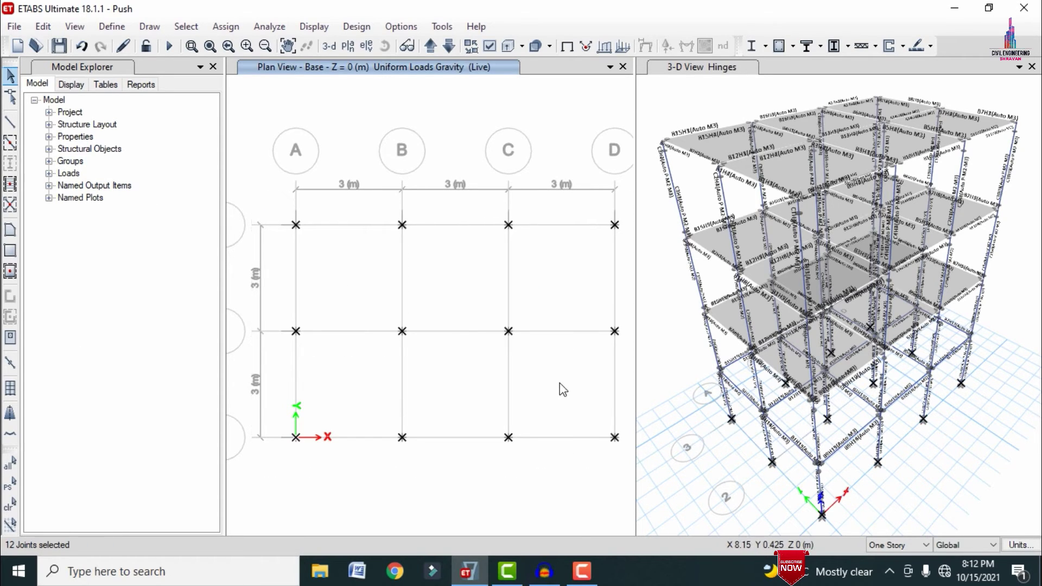
- Assign fully fixed restraints to the selected base joints and return to storey S3
left_click(225, 27)
mouse_move(244, 44)
left_click(477, 44)
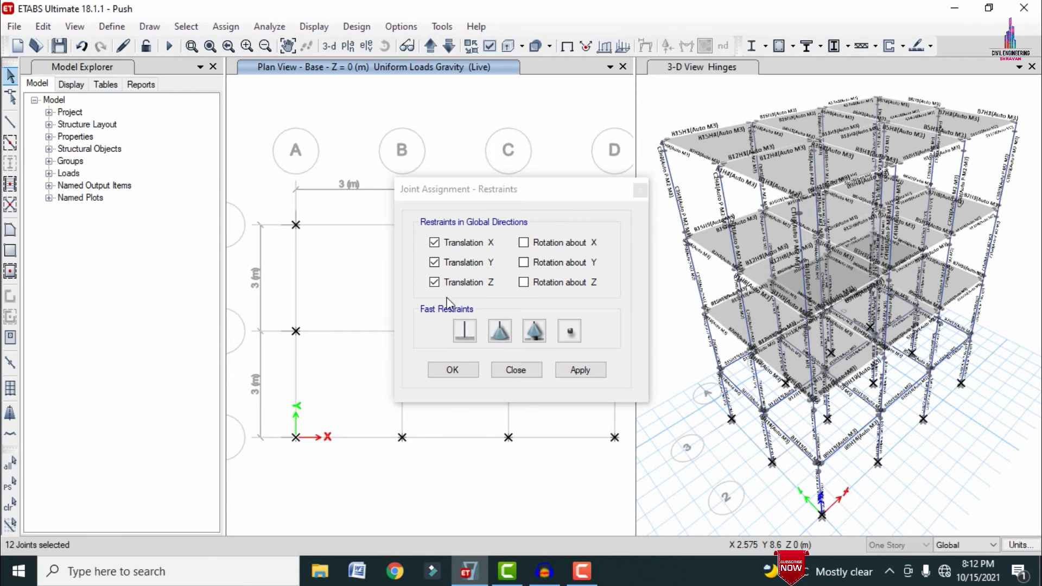
left_click(465, 331)
left_click(584, 371)
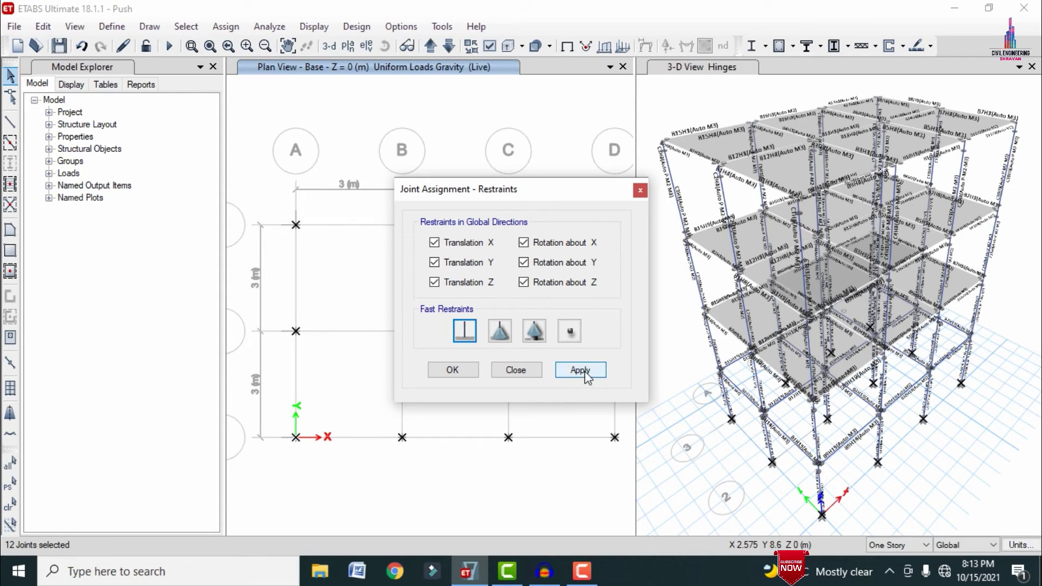
left_click(457, 372)
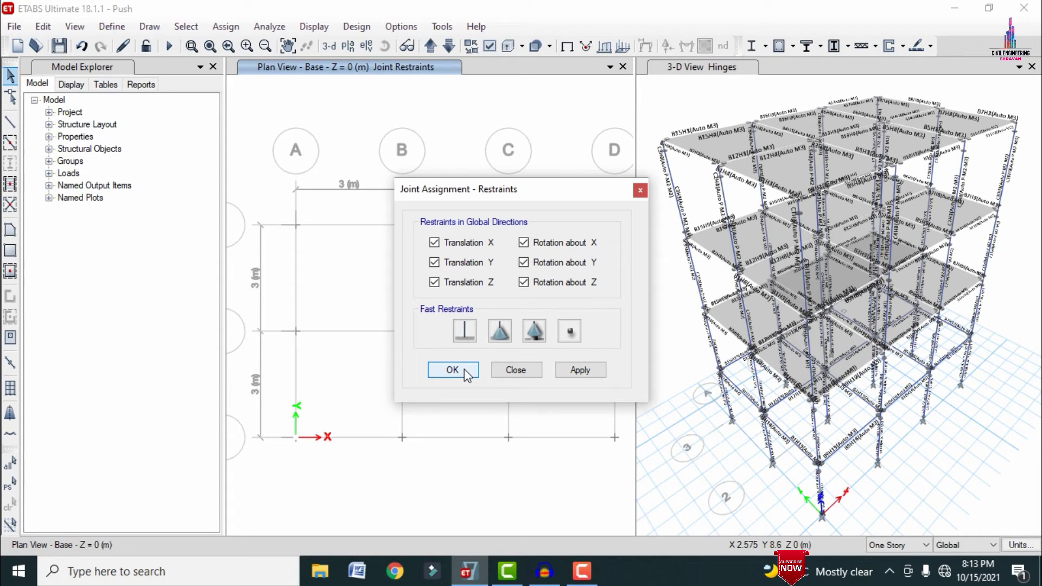
left_click(464, 370)
left_click(449, 47)
left_click(449, 47)
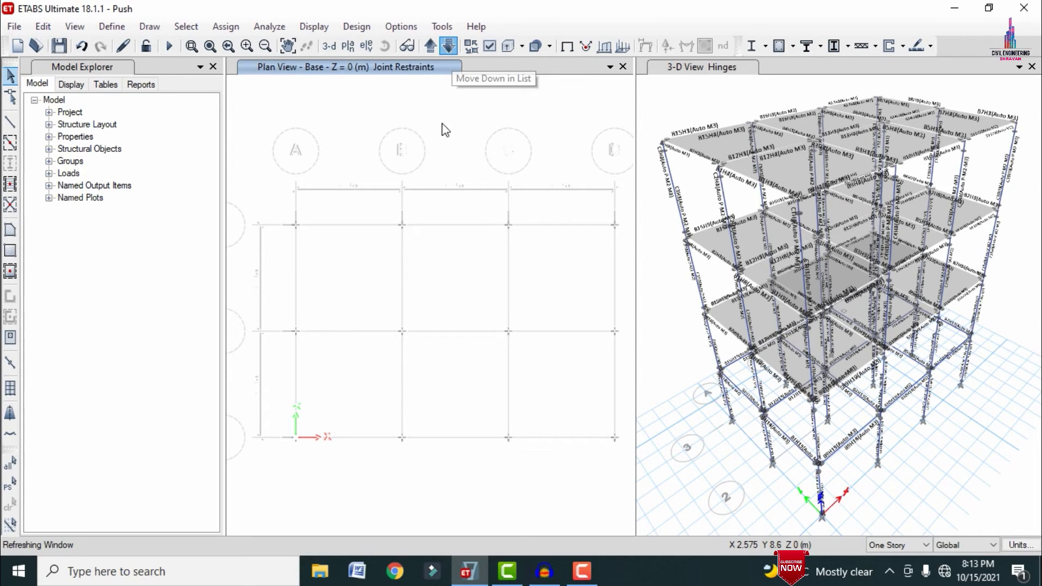
- Select all objects and assign diaphragm D1 to the joints
key("ctrl+a")
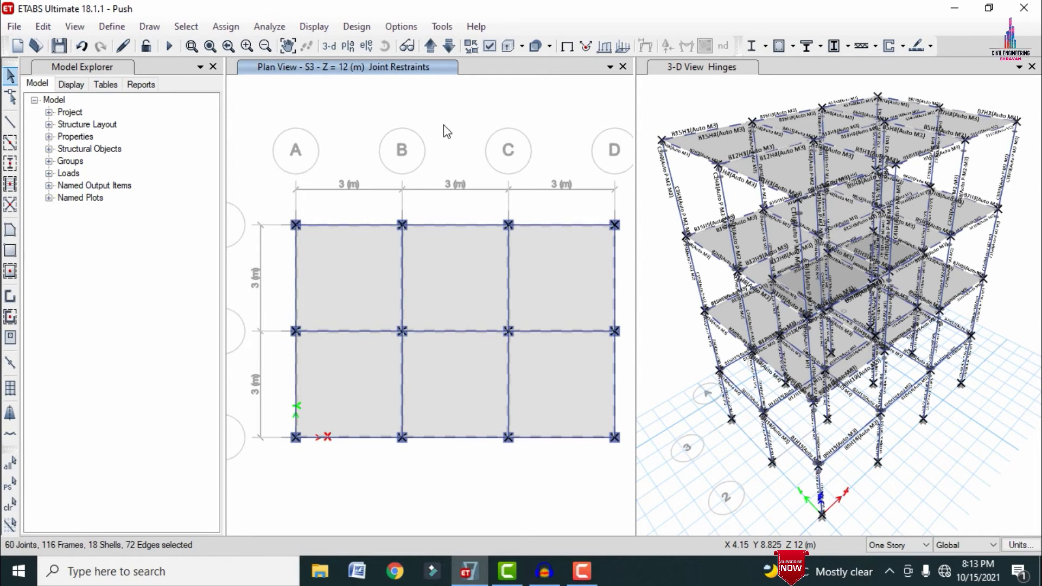
left_click(226, 26)
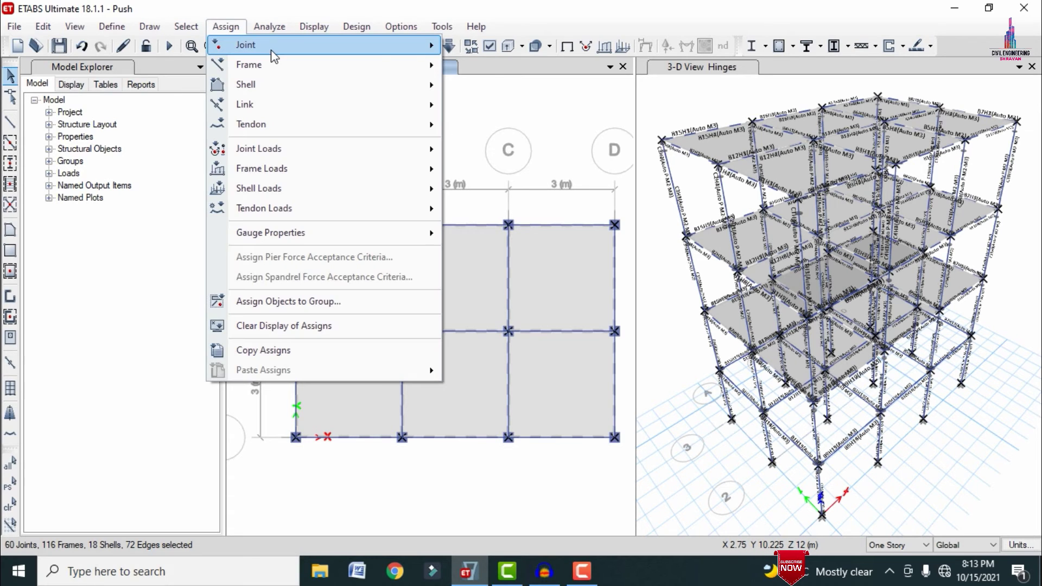
mouse_move(380, 44)
left_click(507, 87)
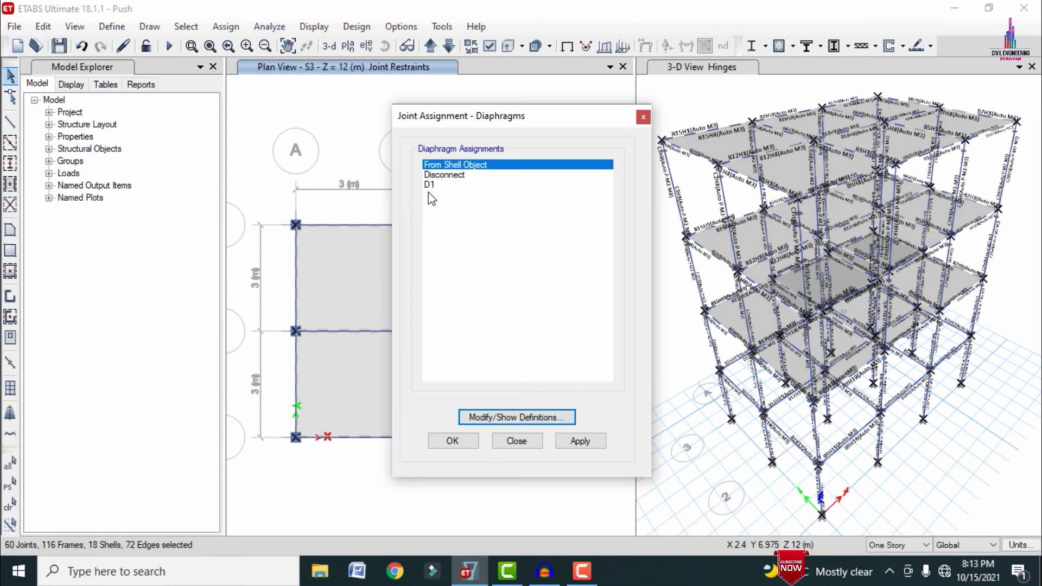
left_click(459, 185)
left_click(577, 440)
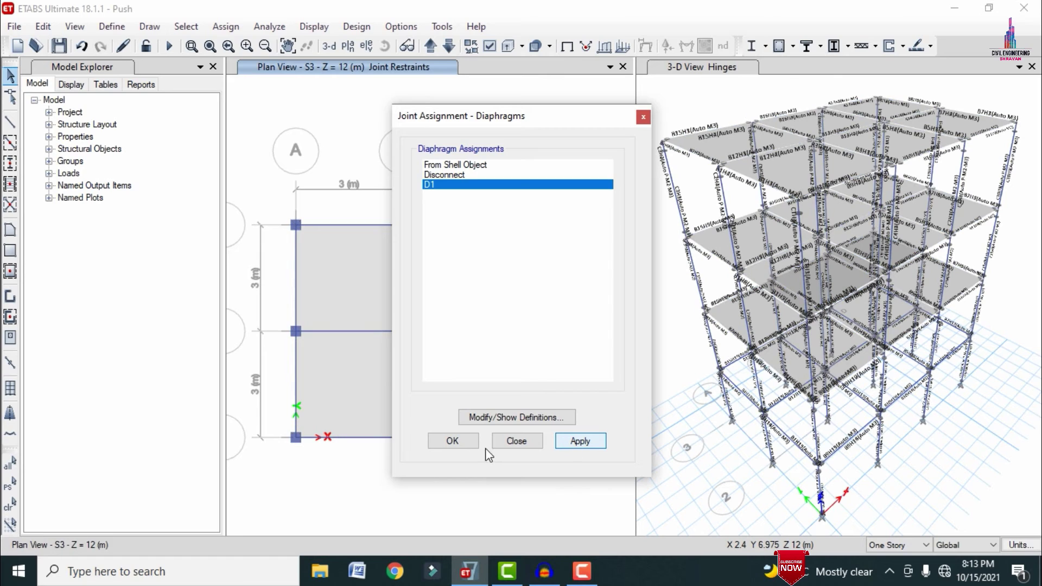
left_click(465, 443)
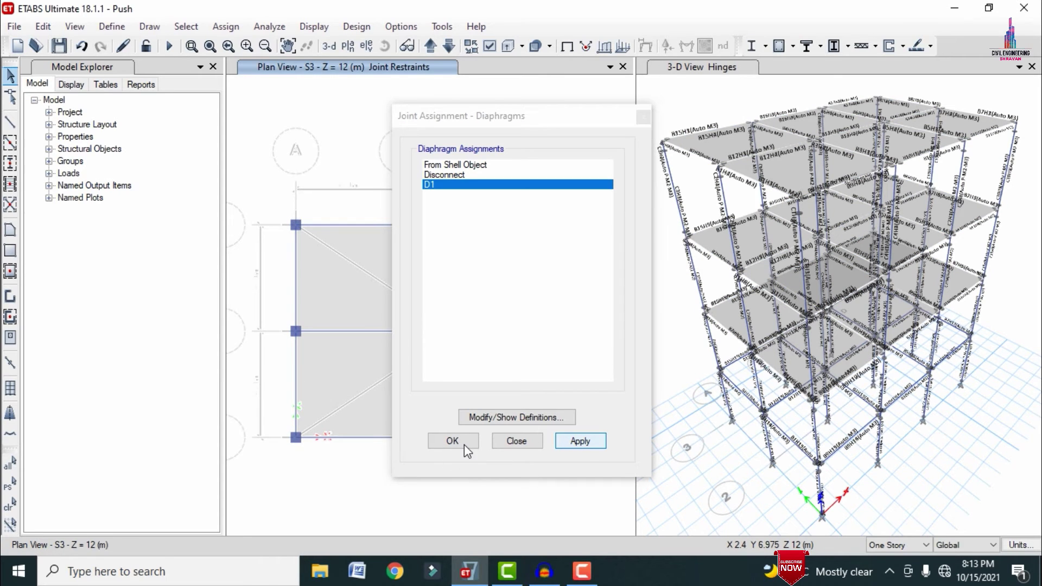
left_click(460, 443)
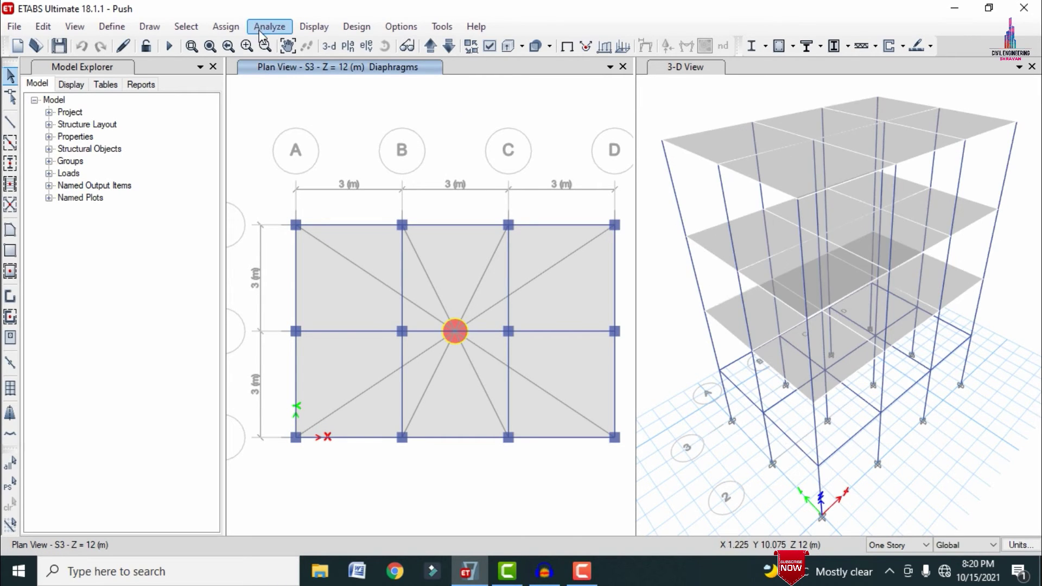
- Set Dead, Live, Push X and Push Y to run and start the analysis
left_click(267, 26)
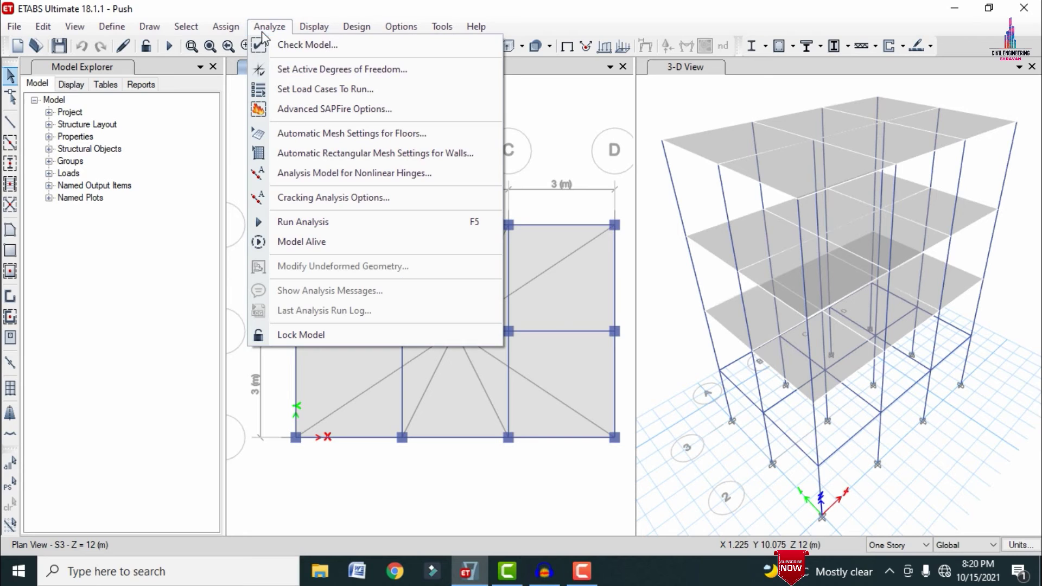
left_click(310, 88)
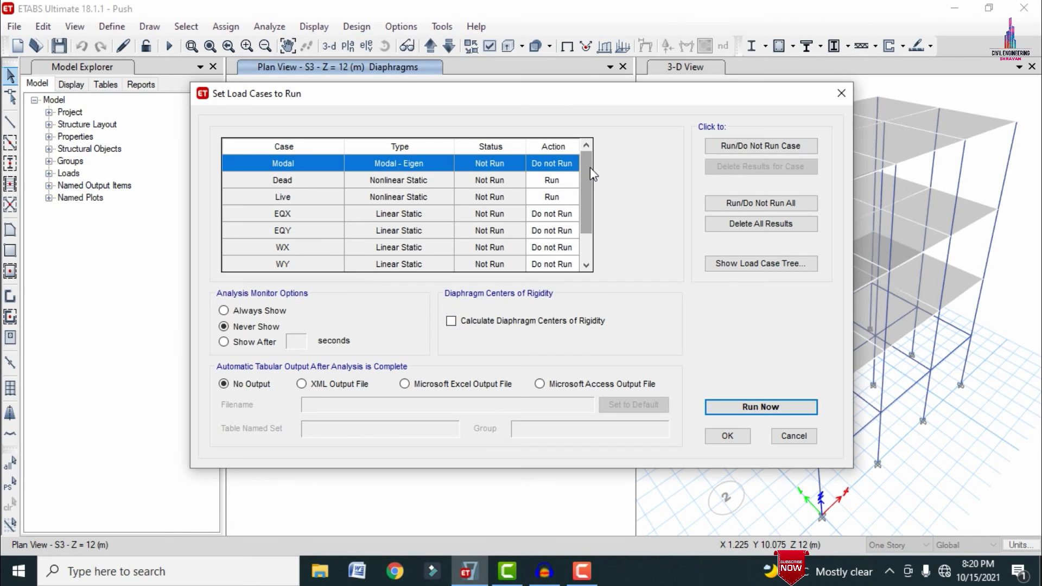
scroll(591, 167, "down", 1)
left_click(566, 164)
left_click(571, 185)
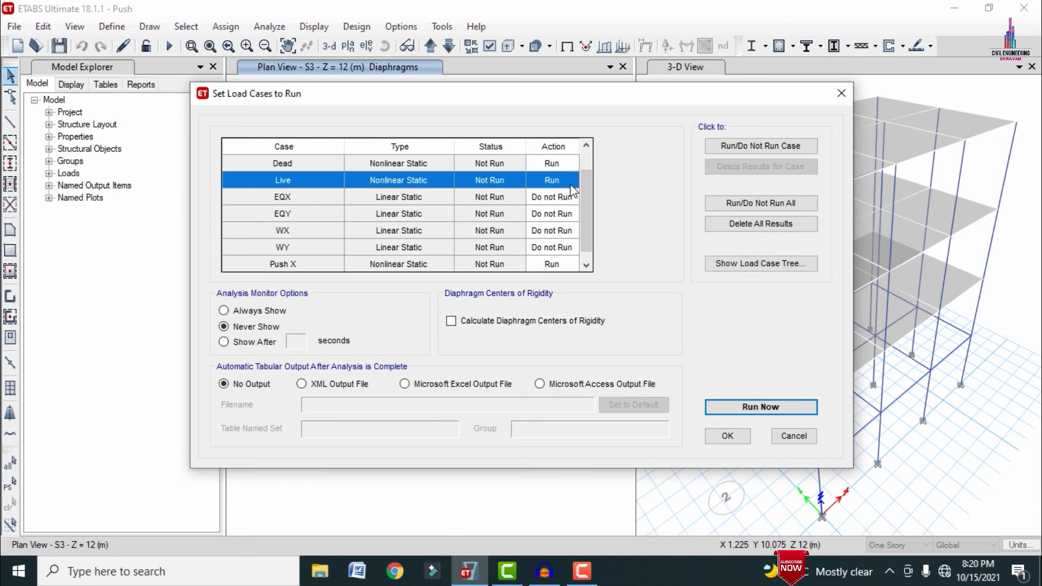
left_click(567, 260)
scroll(585, 226, "down", 2)
left_click(540, 247)
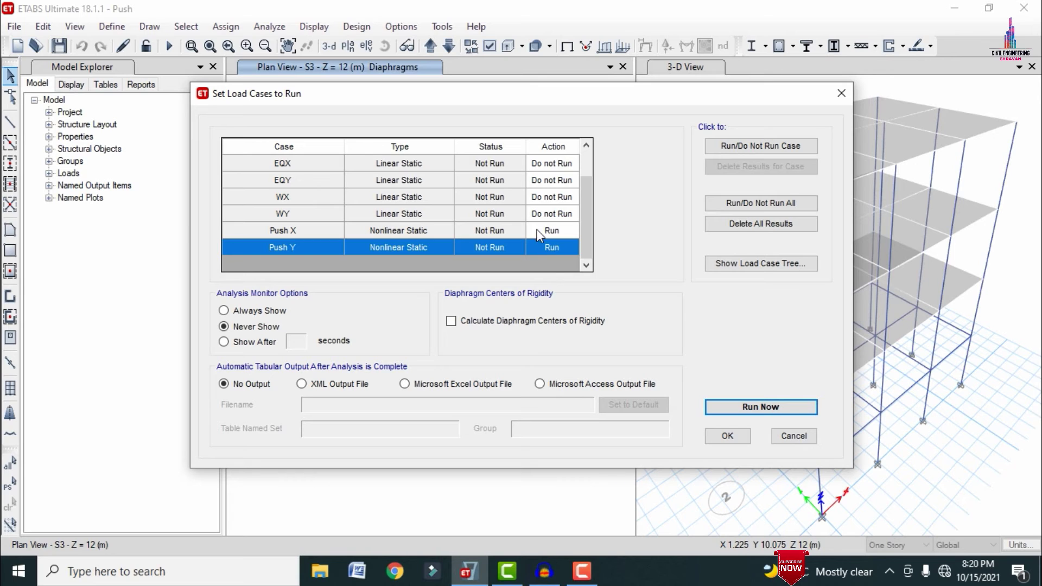
left_click_drag(587, 213, 581, 186)
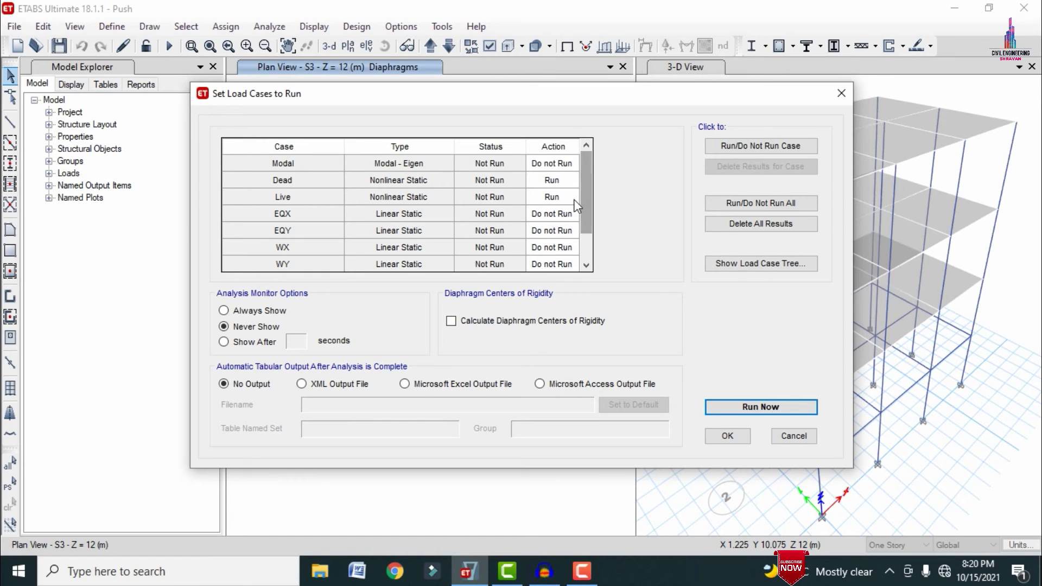
left_click(736, 408)
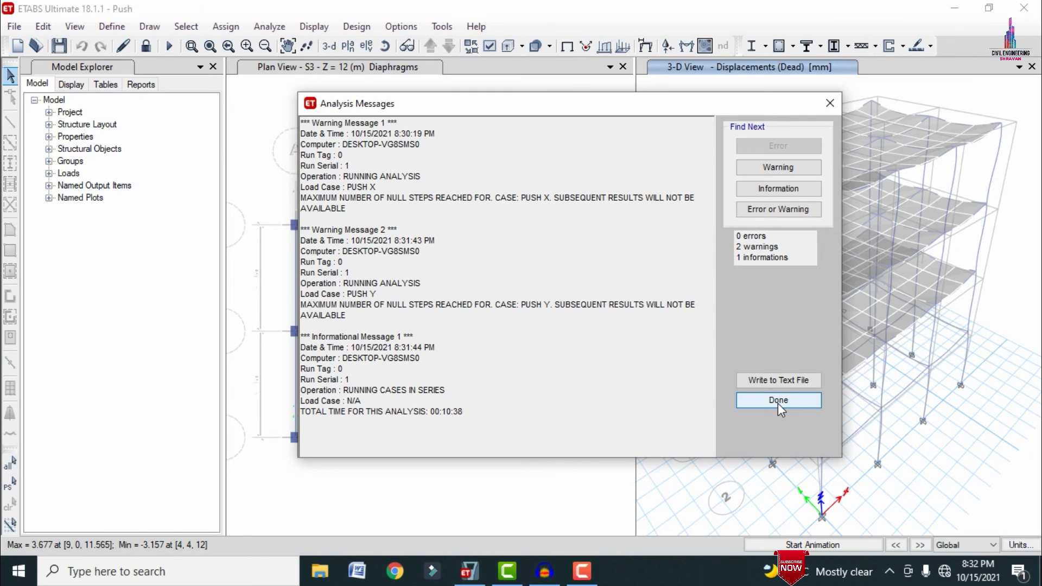
- Display the deformed shape for the Push X case after the analysis finishes
left_click(777, 403)
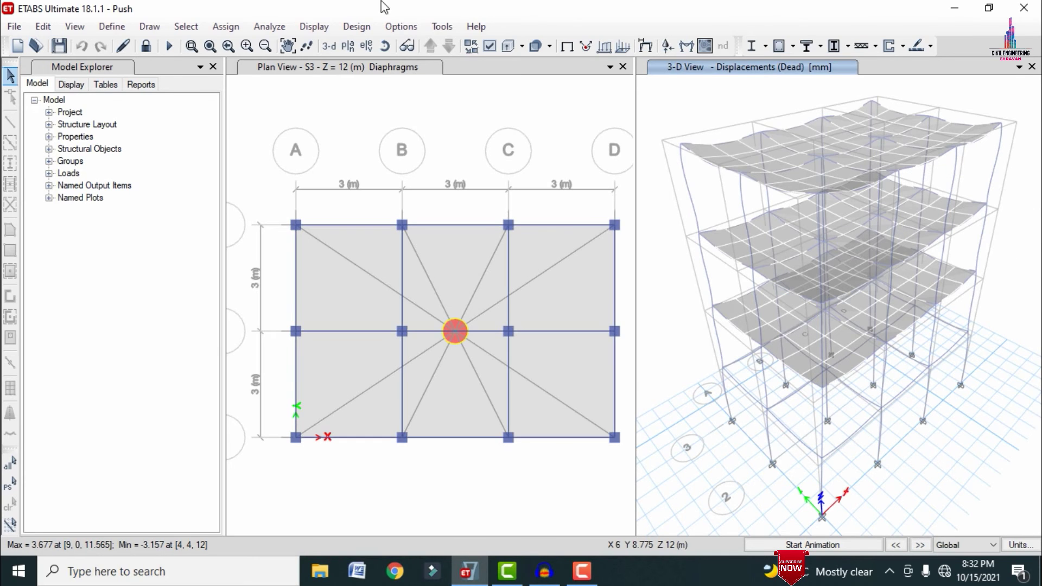
left_click(307, 28)
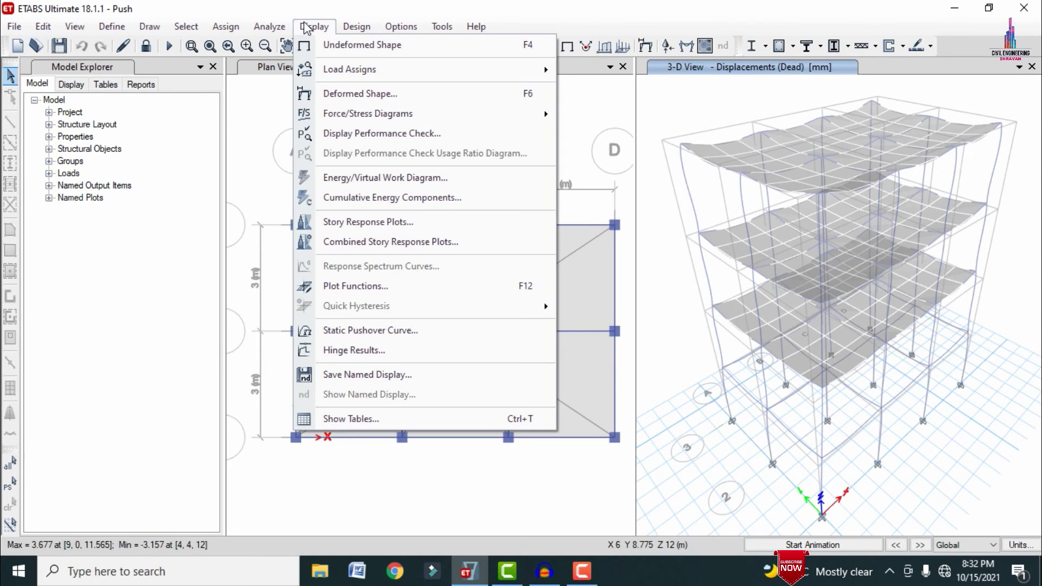
left_click(346, 93)
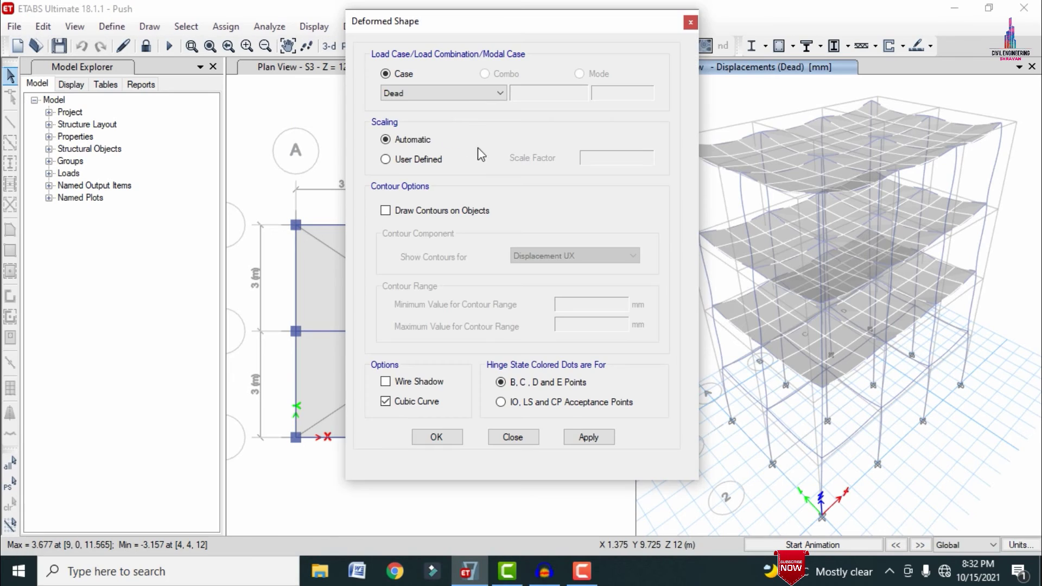
left_click(451, 95)
left_click(444, 126)
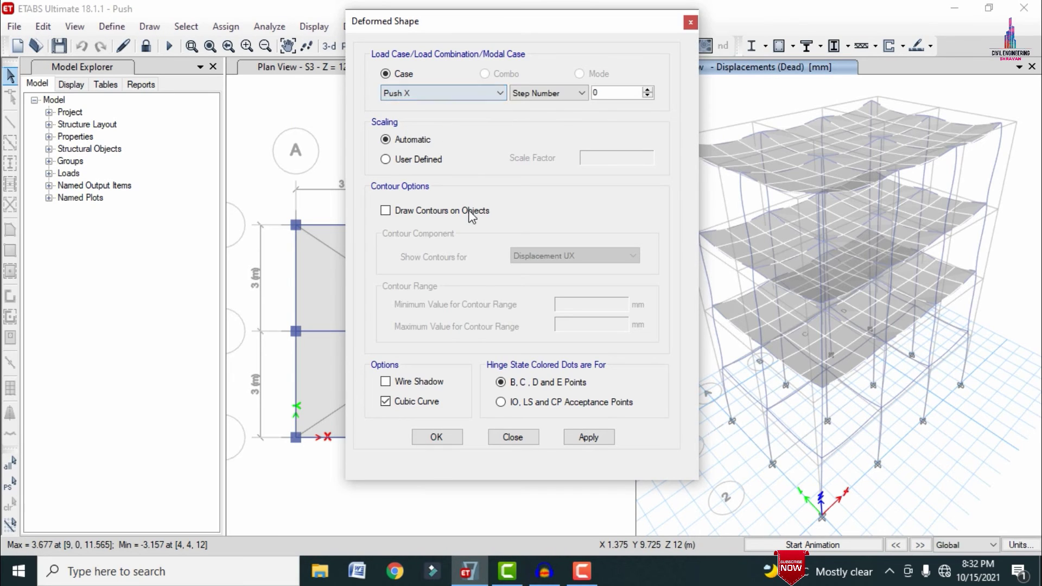
left_click(589, 438)
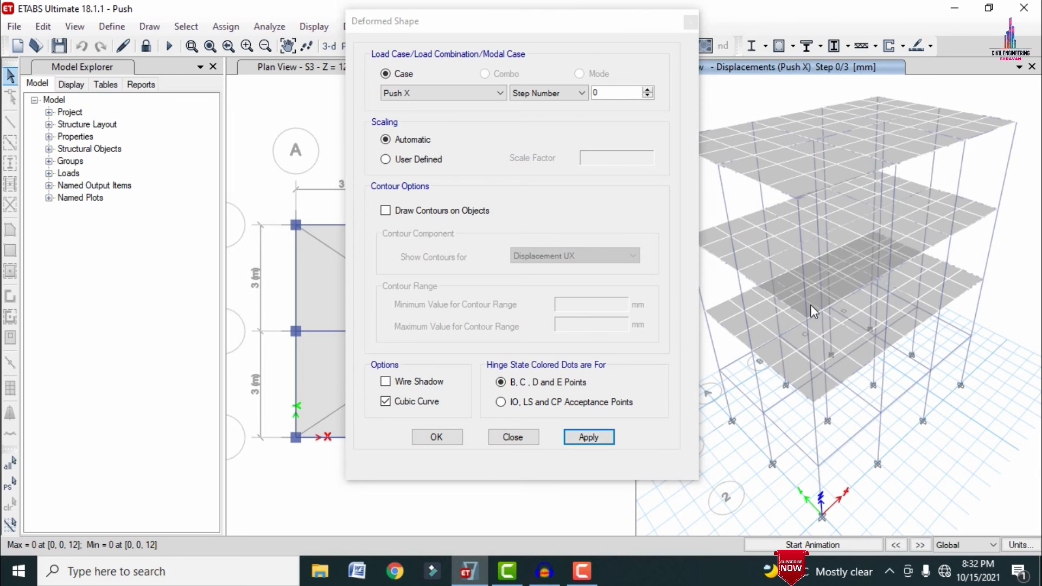
left_click(452, 443)
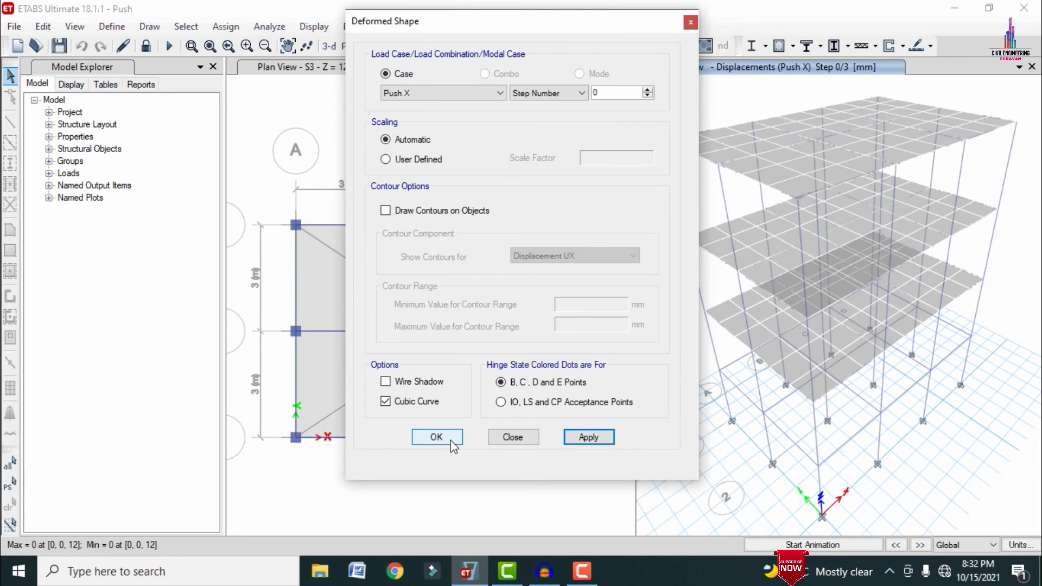
left_click(918, 547)
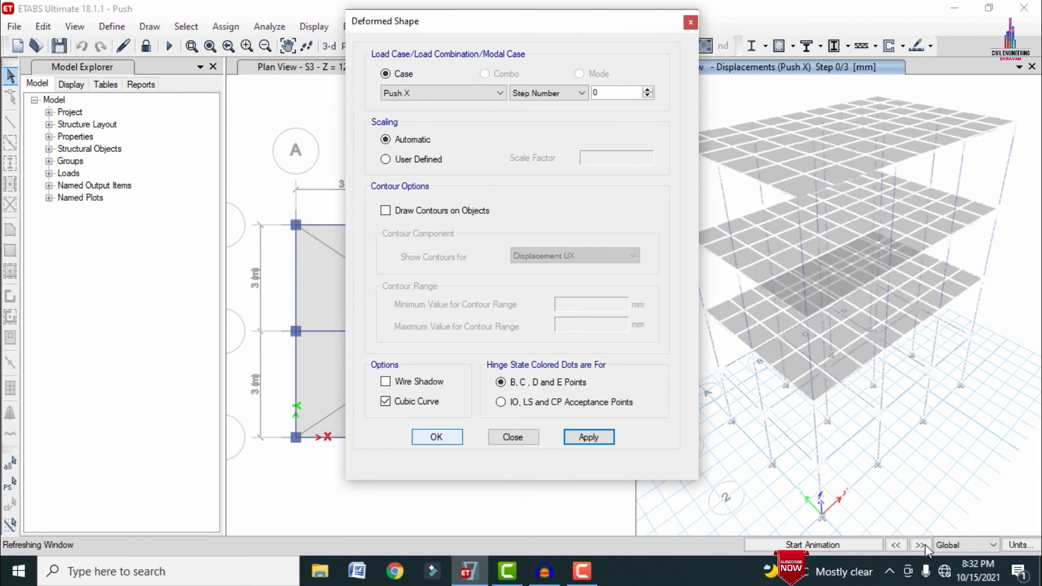
- Step the Push X deformed shape forward to the final step 3/3
left_click(925, 547)
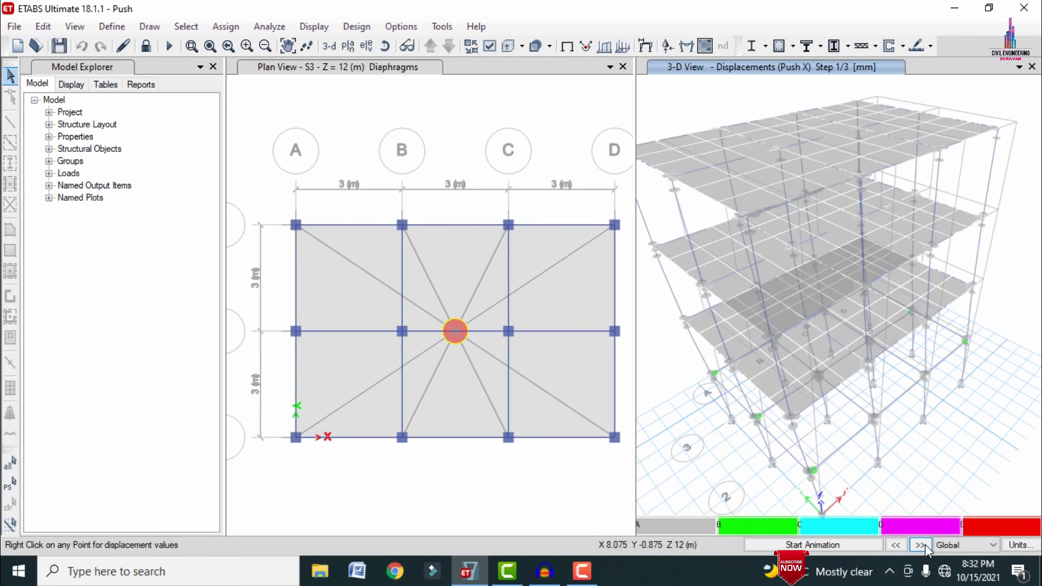
left_click(897, 546)
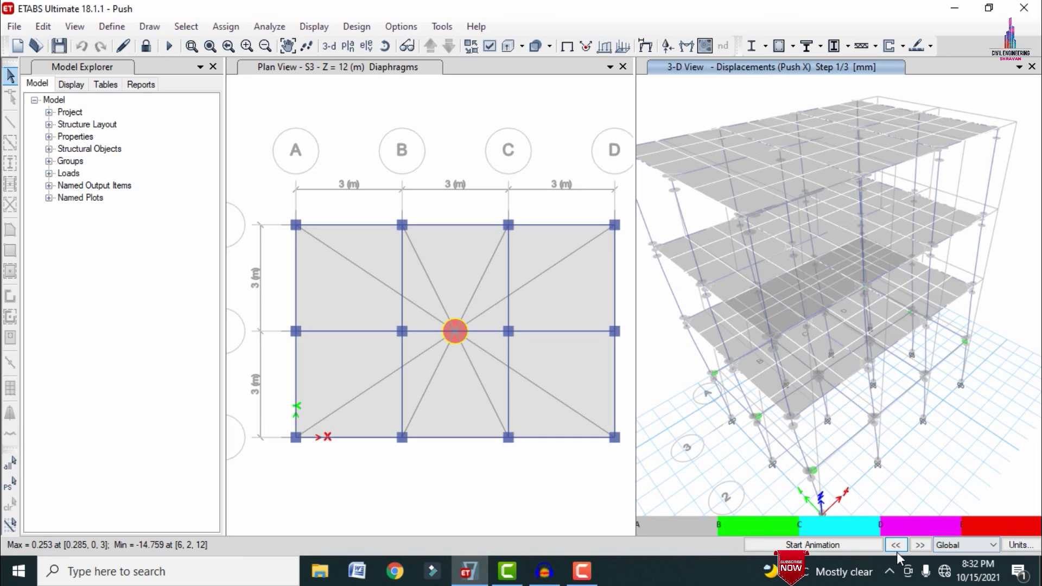
left_click(918, 547)
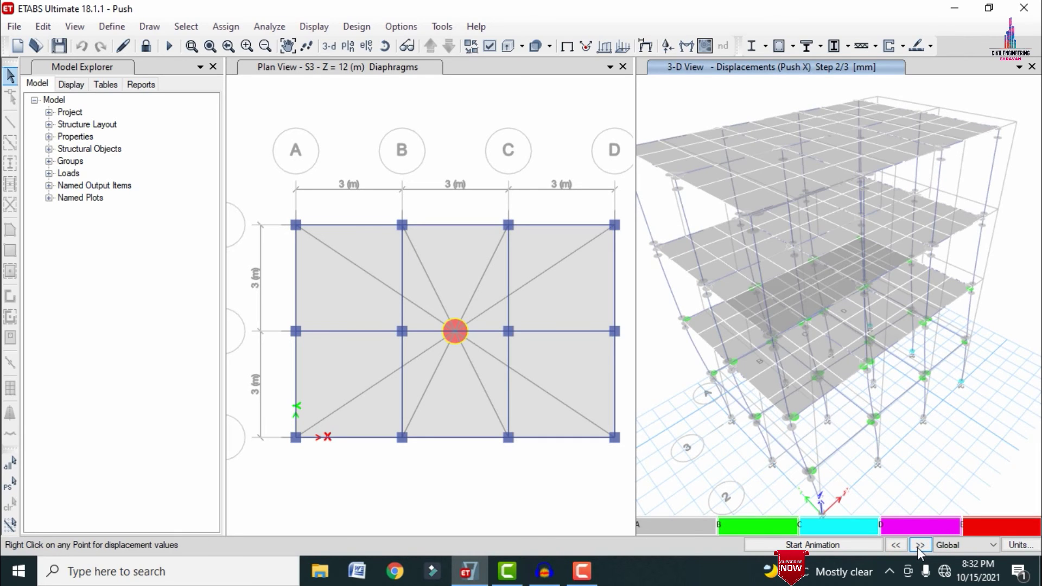
left_click(923, 546)
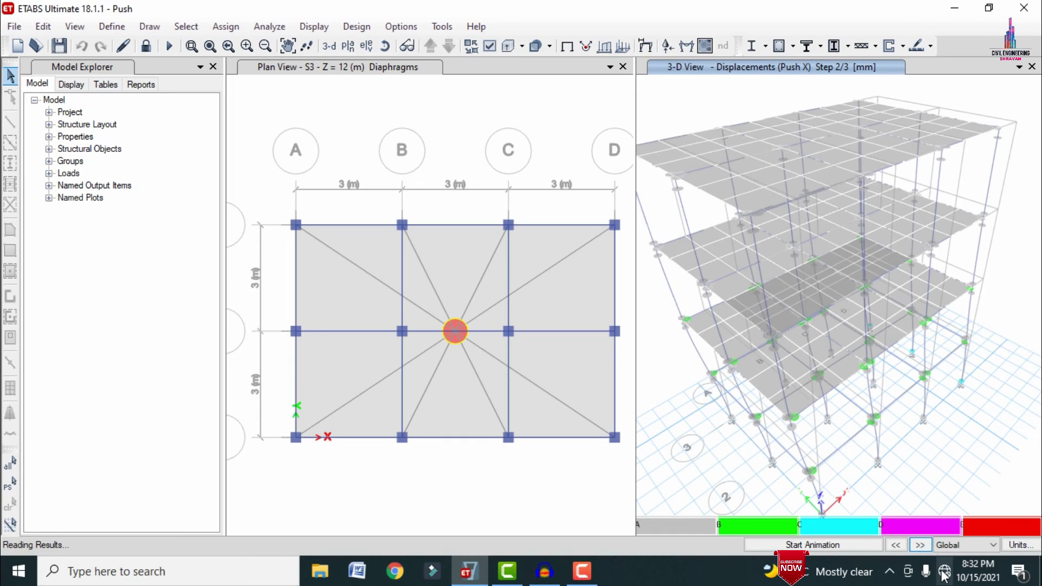
left_click(917, 549)
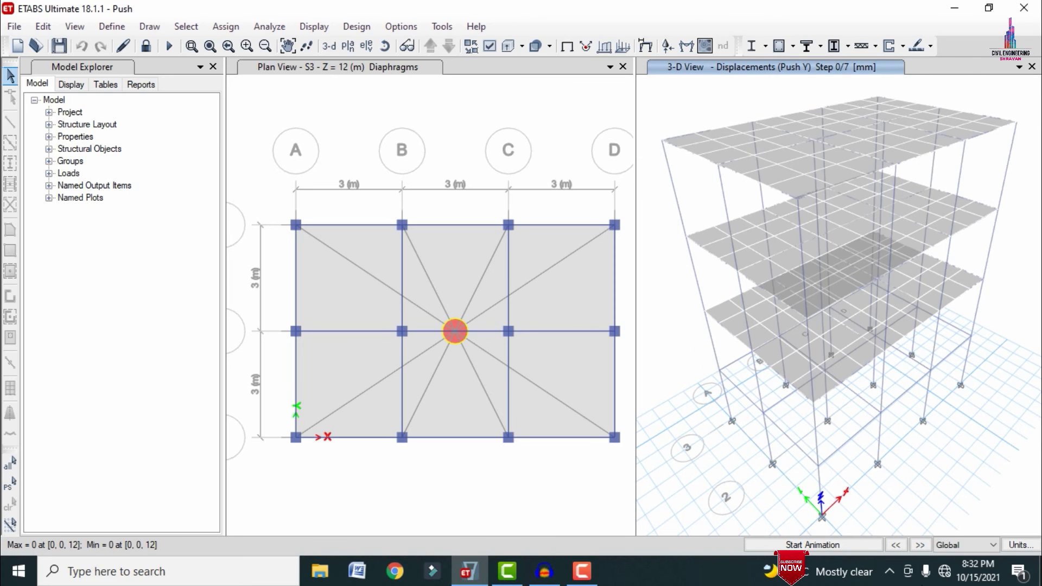
left_click(897, 545)
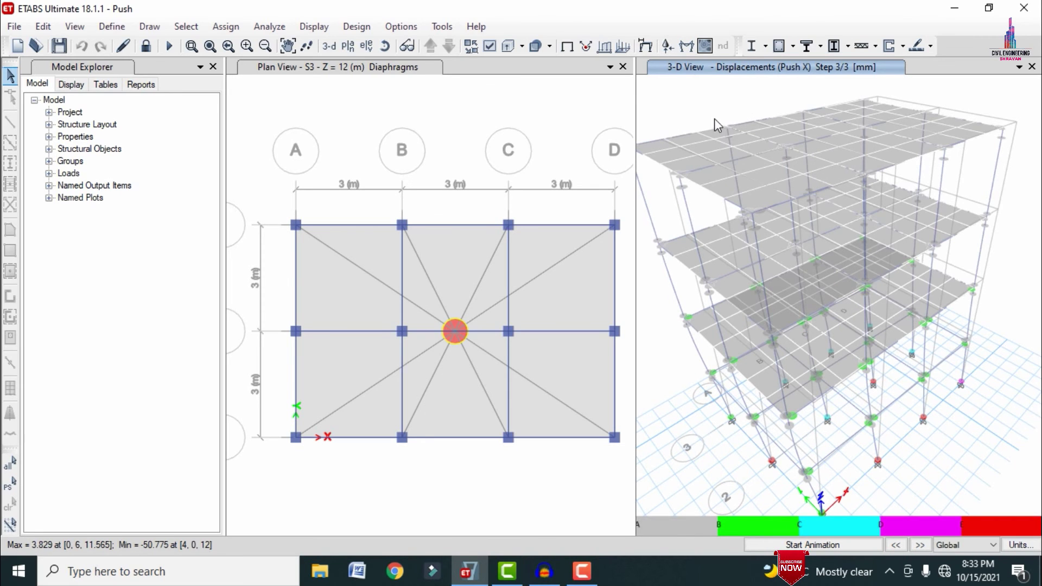
left_click(319, 27)
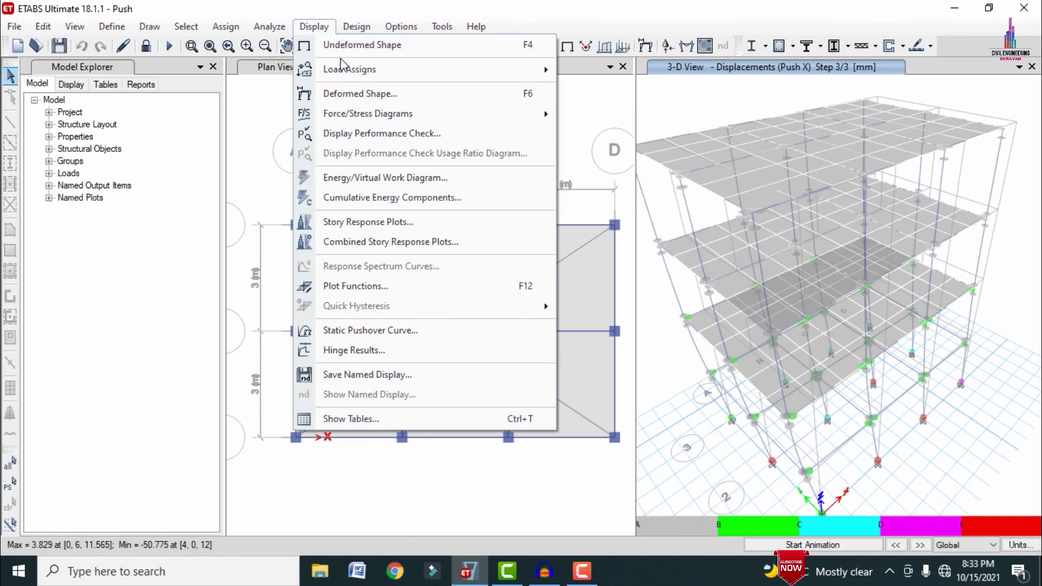
- Show the Shear 2-2 frame force diagram for the Push X load case
left_click(602, 160)
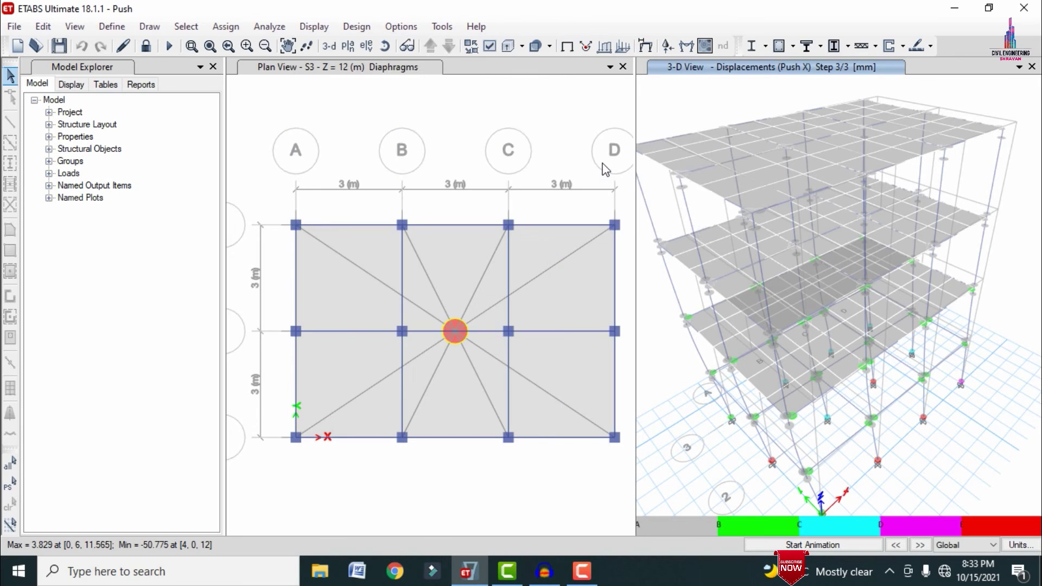
left_click(422, 155)
left_click(421, 196)
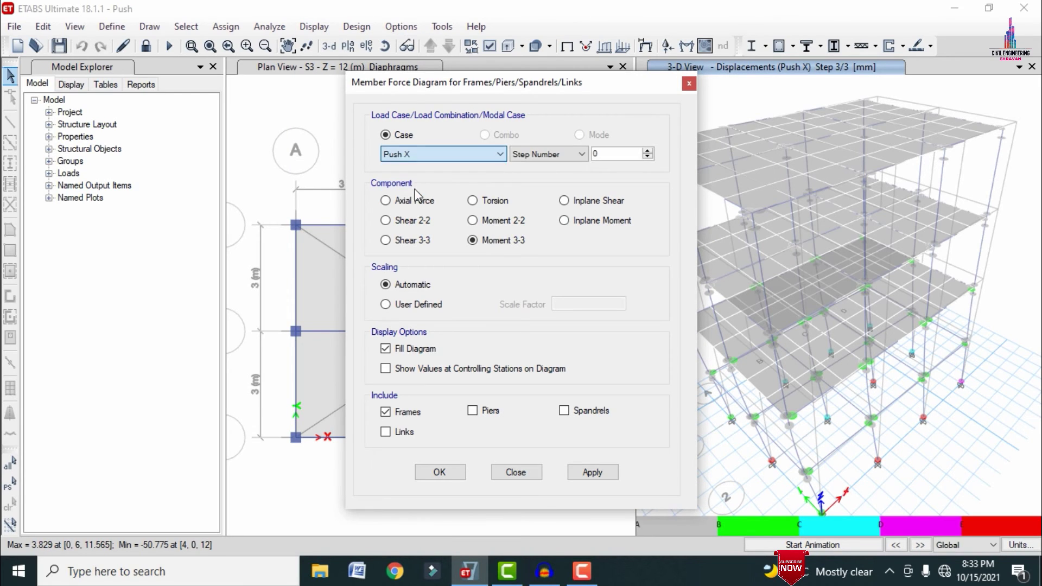
left_click(422, 220)
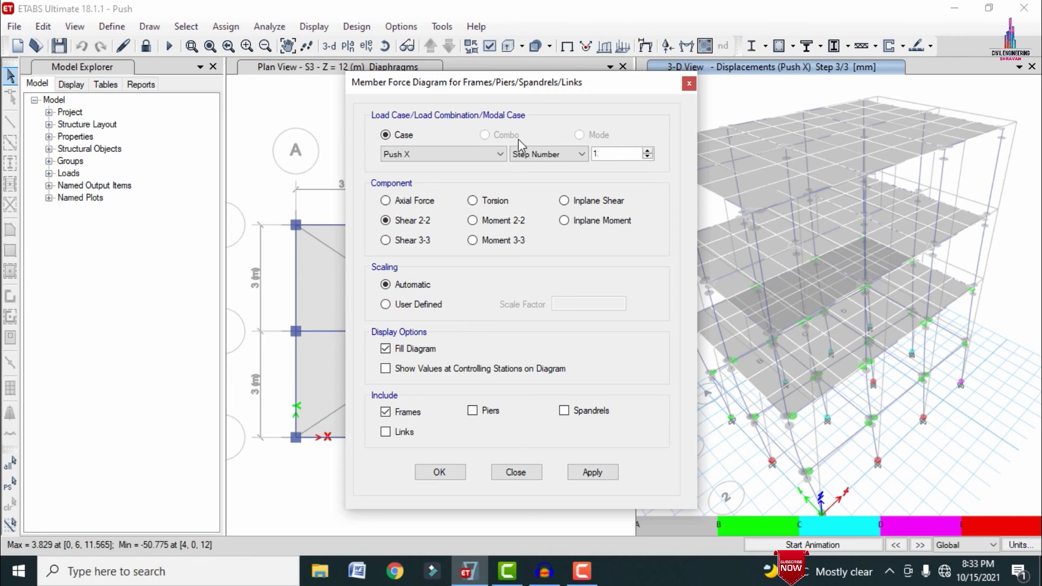
left_click(592, 472)
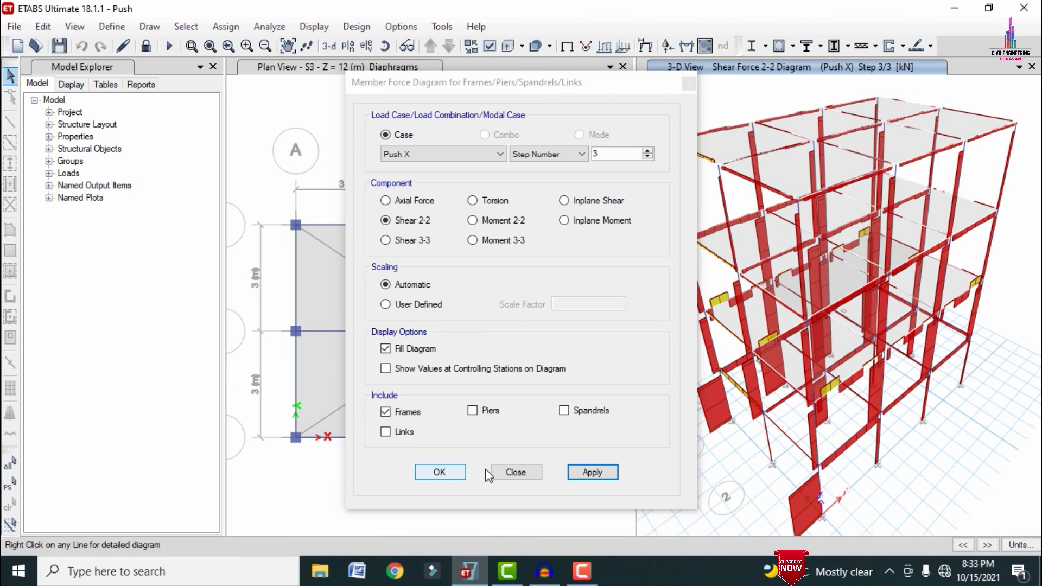
key("Return")
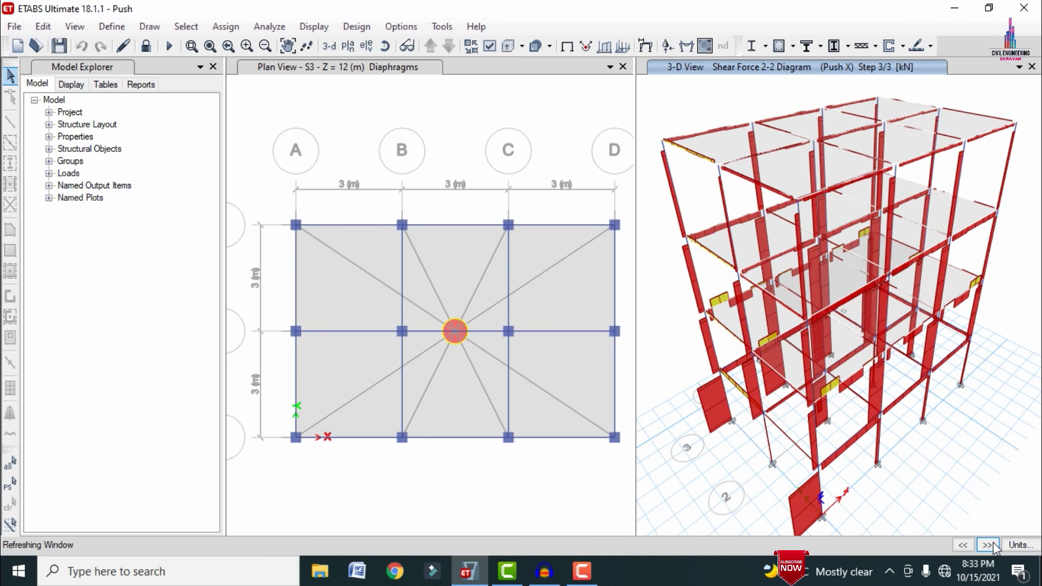
- Step the shear diagram forward to Push Y, step 1 of 7
left_click(989, 545)
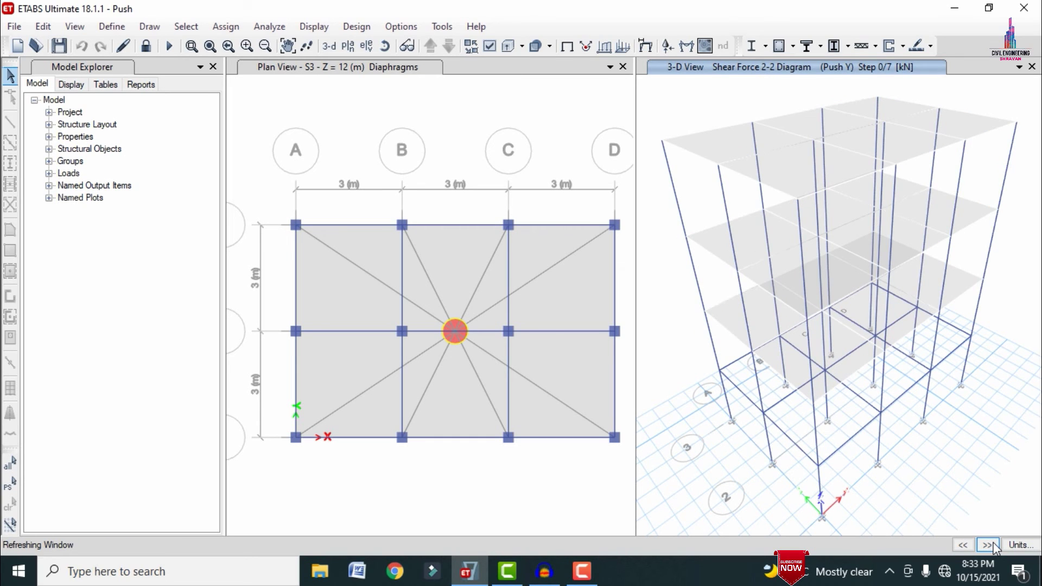
left_click(988, 545)
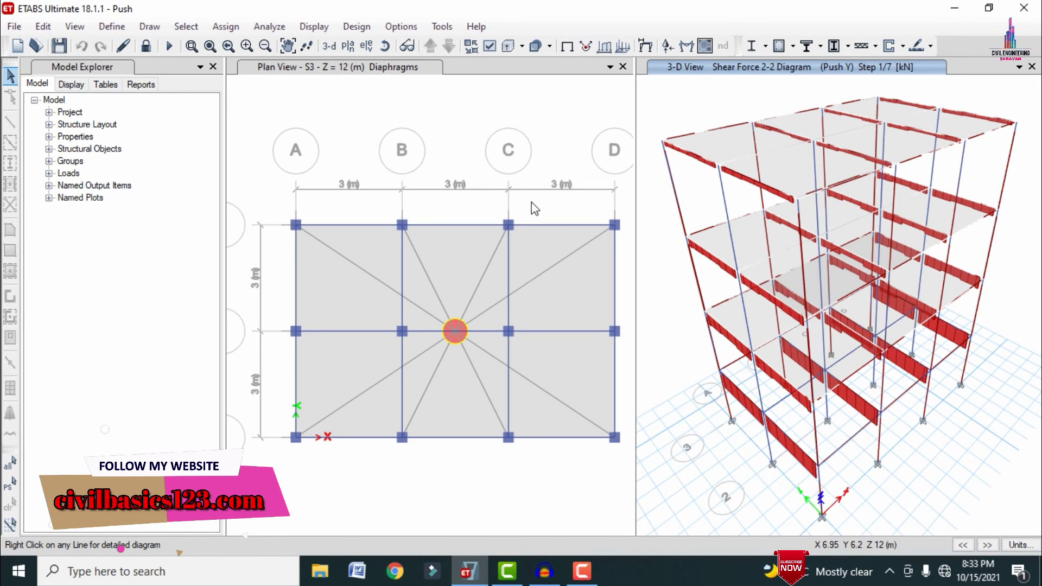
left_click(319, 28)
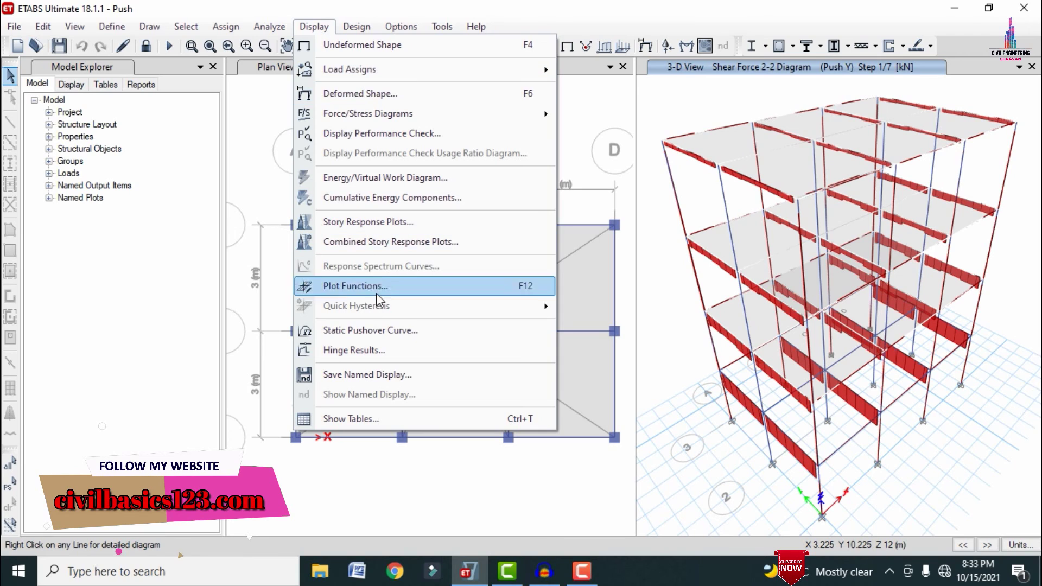
- Plot the Push Y base shear vs monitored displacement curve, peaking near 3207 kN, in a widened panel
left_click(376, 334)
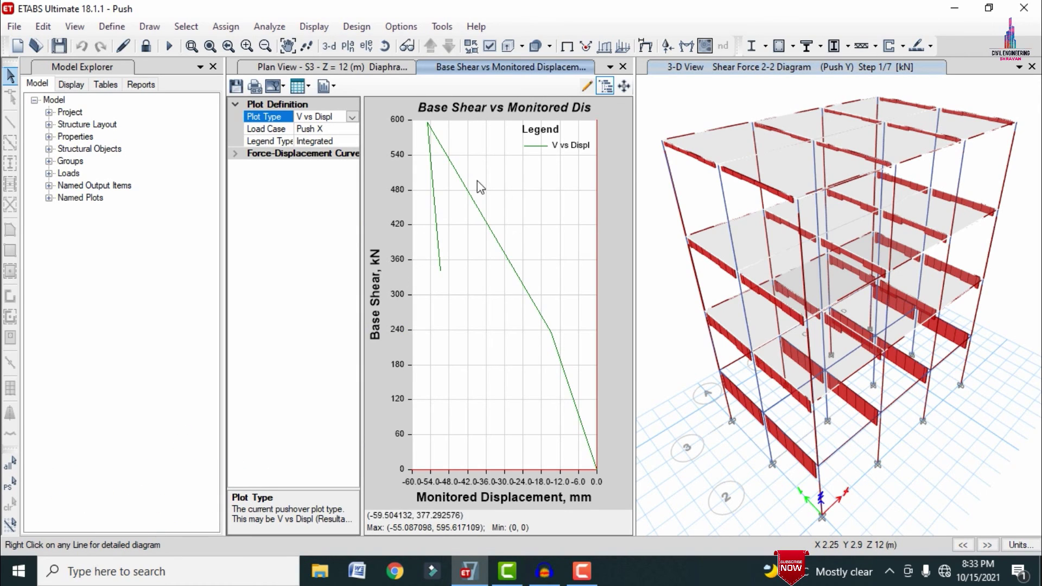
left_click_drag(634, 165, 728, 166)
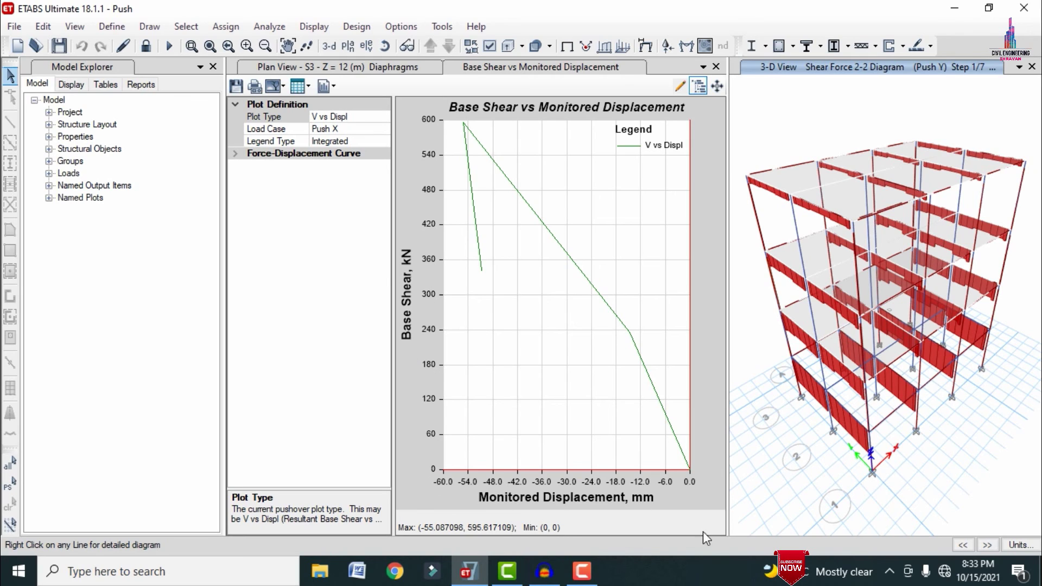
left_click(386, 130)
left_click(384, 129)
left_click(344, 159)
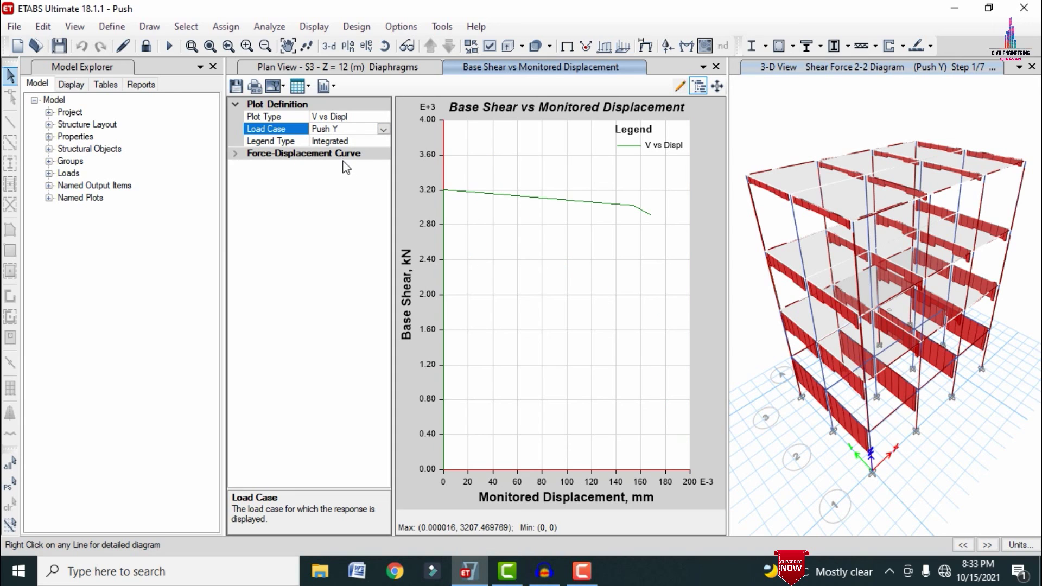
left_click(388, 116)
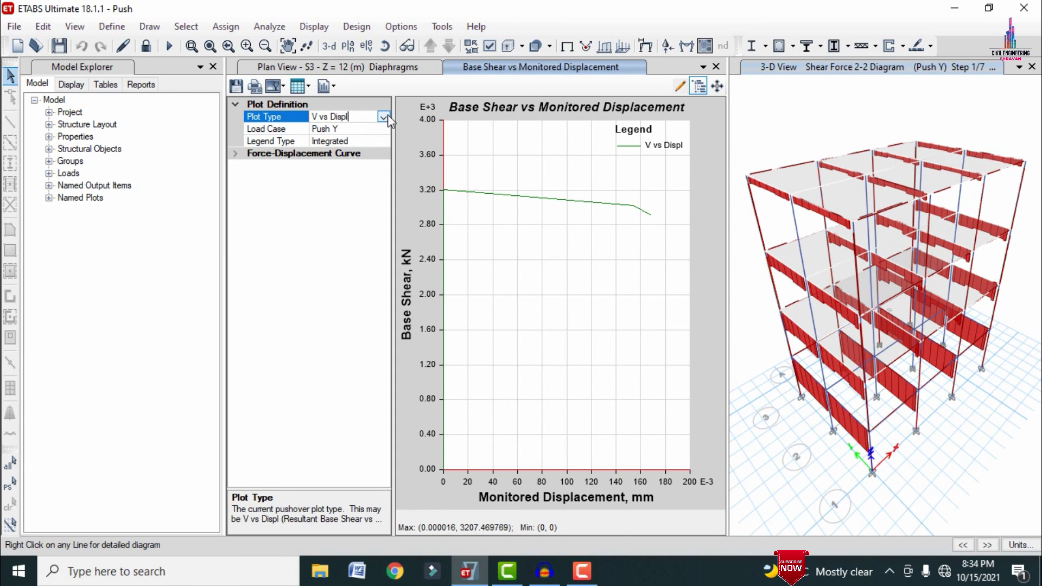
left_click(388, 115)
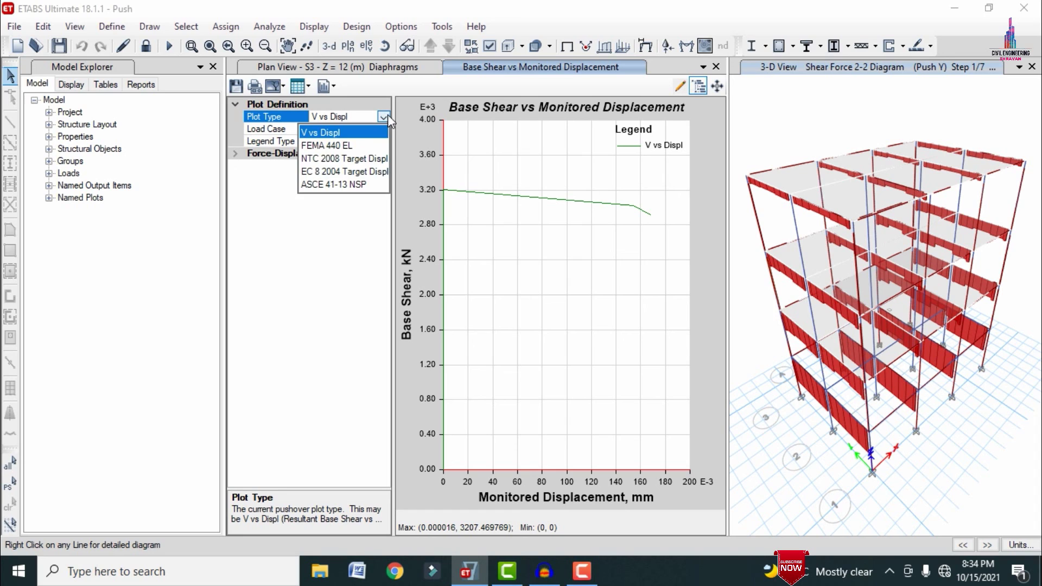
- Plot FEMA 440 Equivalent Linearization for the Push X load case
left_click(345, 146)
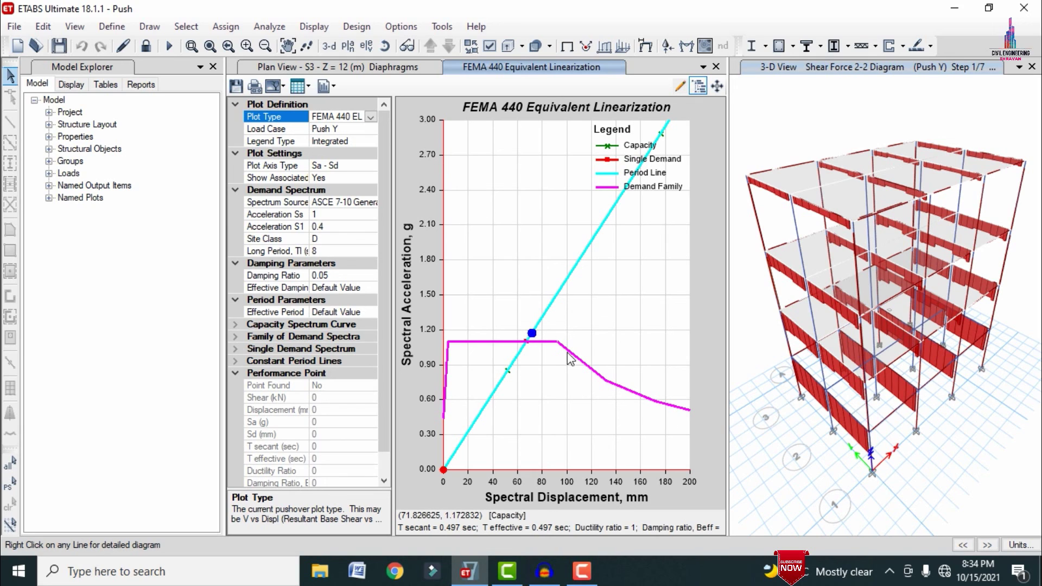
left_click(371, 129)
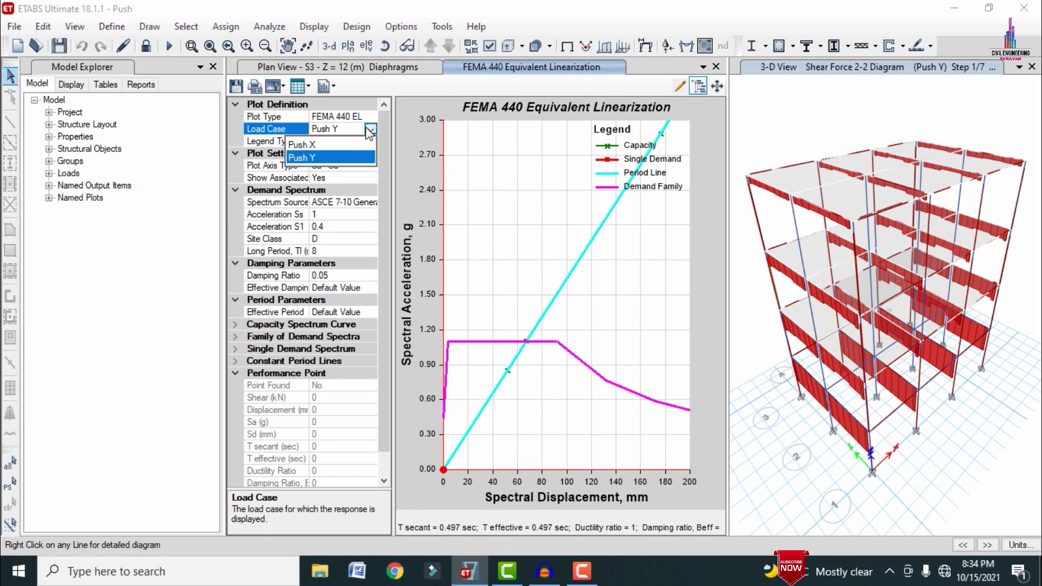
left_click(333, 157)
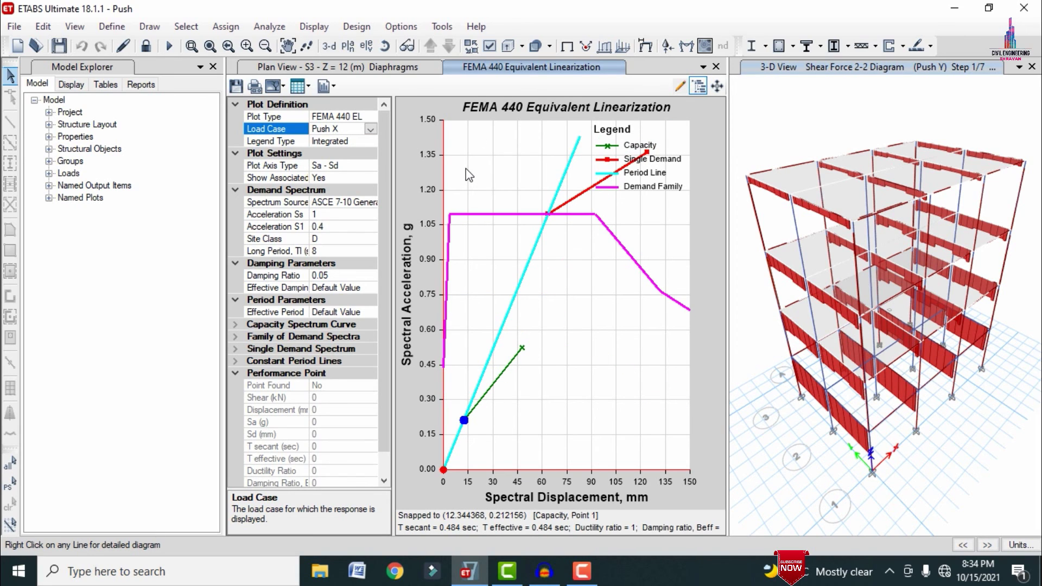
- Keep FEMA 440 EL, switch the load case to Push Y, and widen the plot panel
left_click(375, 116)
left_click(376, 116)
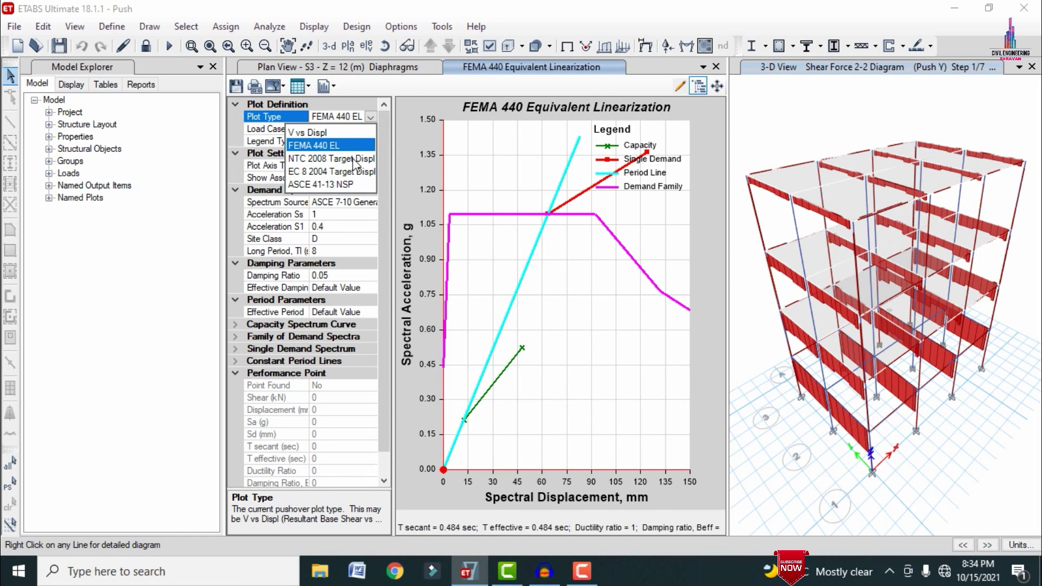
left_click(416, 144)
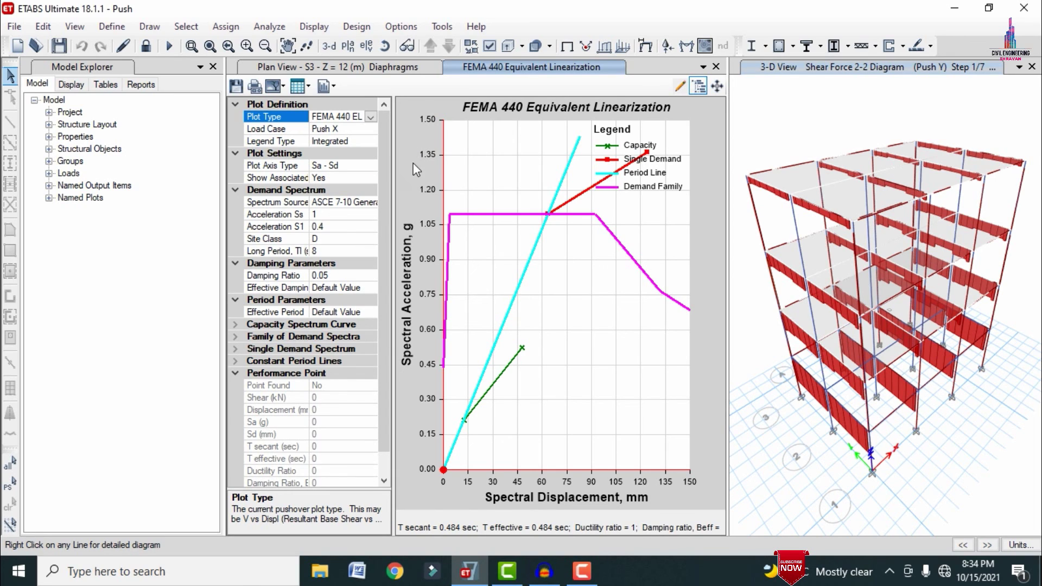
left_click(352, 130)
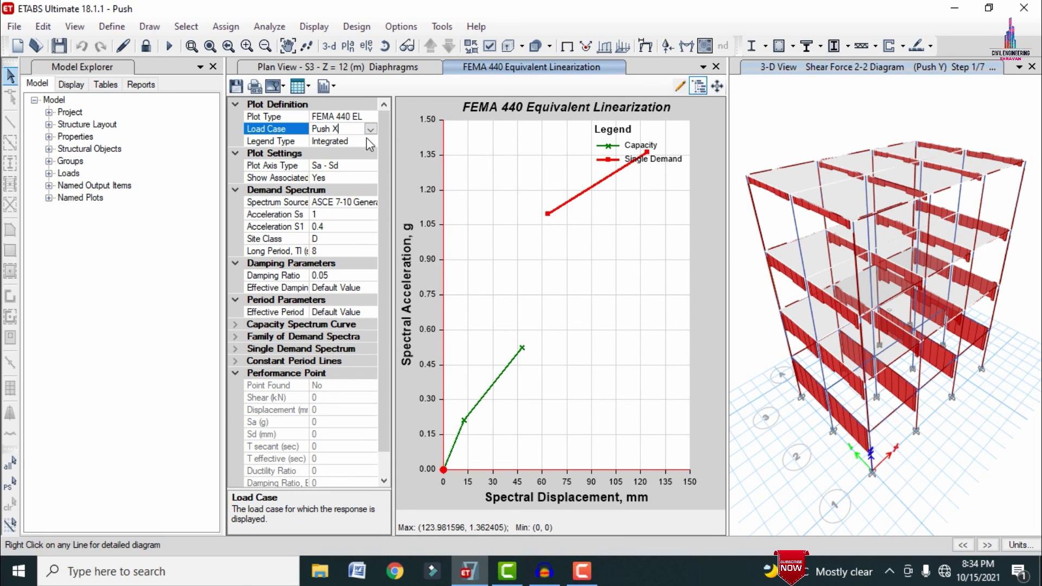
left_click(371, 129)
left_click(347, 140)
key("Down")
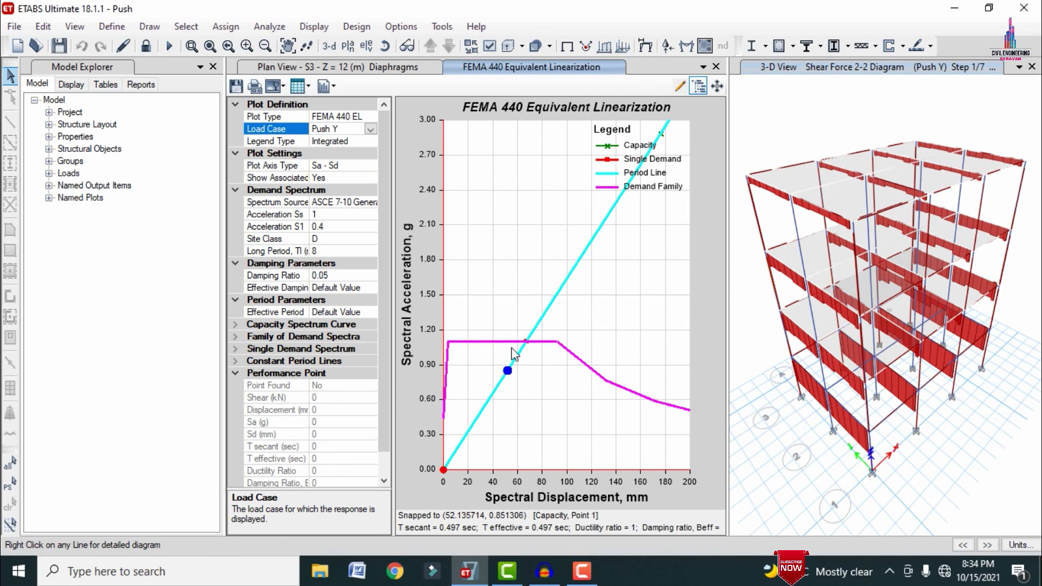
left_click_drag(728, 230, 785, 238)
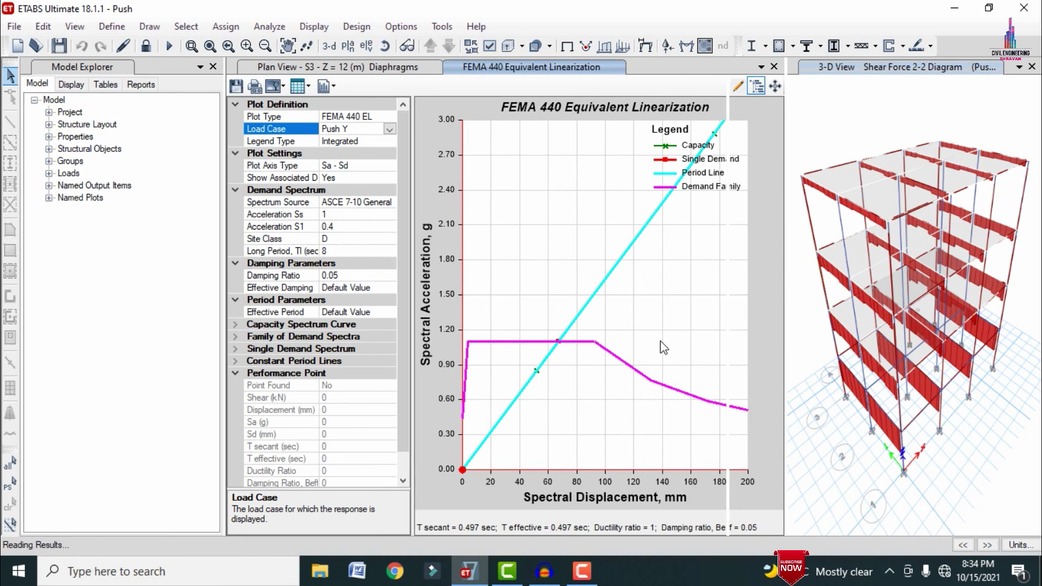
mouse_move(608, 331)
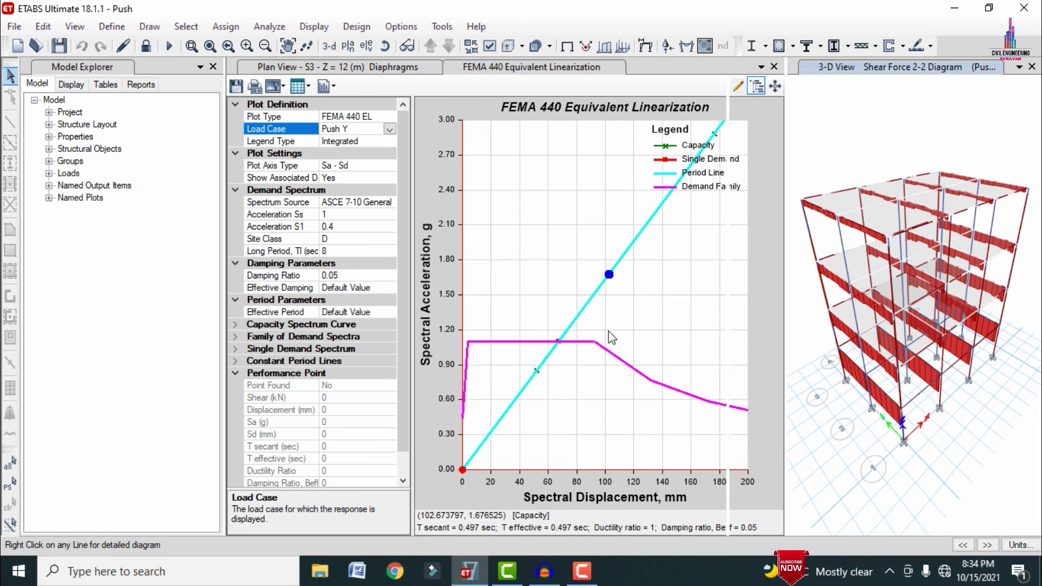